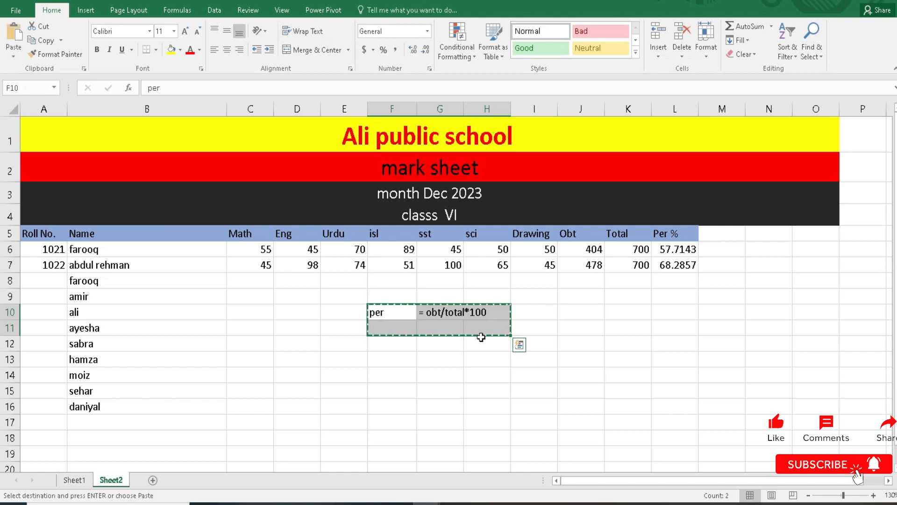
Move the percentage formula note from F10:H11 to E17 and delete its text from the sheet.
{"action": "left_click", "coordinate": [352, 421]}
{"action": "key", "text": "Return"}
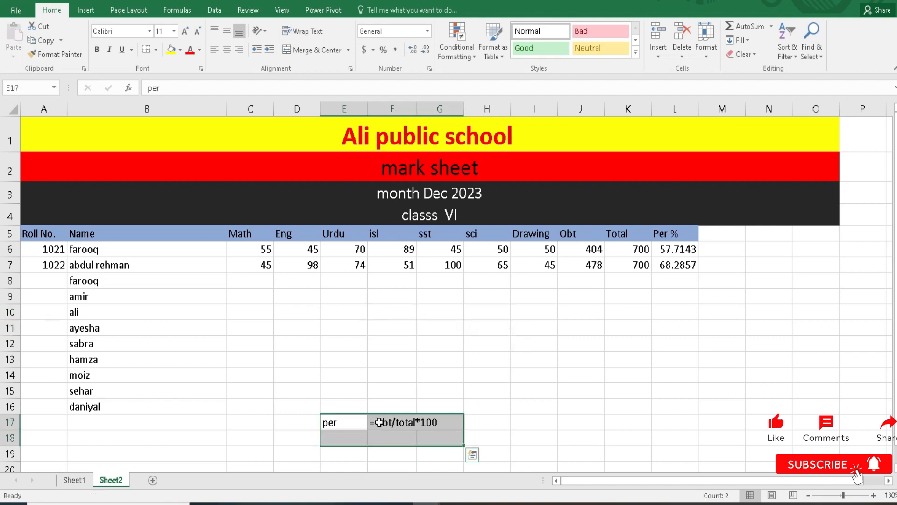
{"action": "key", "text": "Up"}
{"action": "key", "text": "Down"}
{"action": "key", "text": "shift+Right"}
{"action": "key", "text": "shift+Right"}
{"action": "key", "text": "ctrl+c"}
{"action": "key", "text": "Up"}
{"action": "key", "text": "Down"}
{"action": "key", "text": "Escape"}
{"action": "key", "text": "Delete"}
{"action": "left_click", "coordinate": [379, 422]}
{"action": "key", "text": "Delete"}
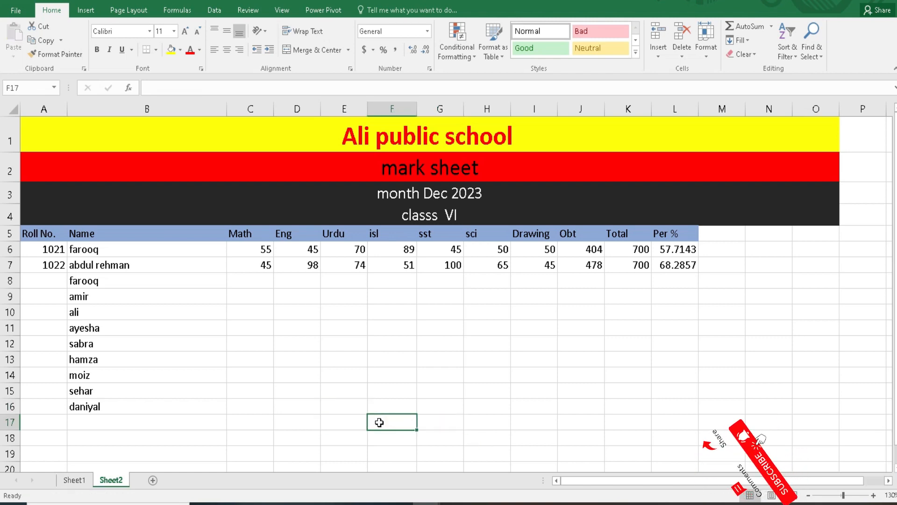
Try to fill the roll number series from A7 down to A16 and undo the fill.
{"action": "left_click", "coordinate": [52, 264]}
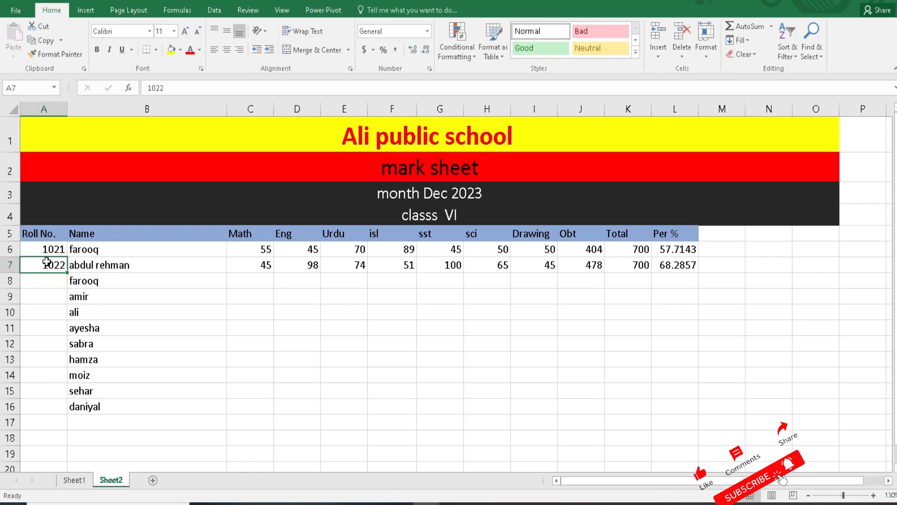
{"action": "left_click", "coordinate": [58, 282]}
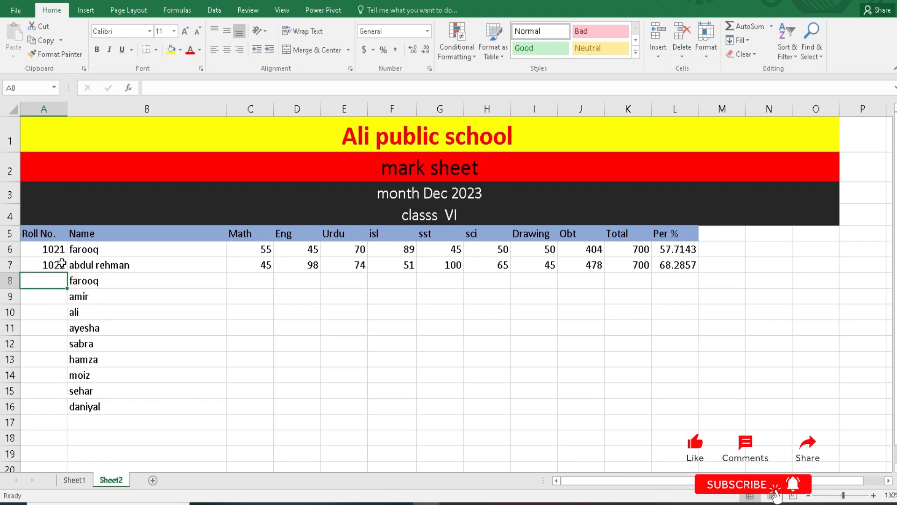
{"action": "left_click", "coordinate": [60, 266]}
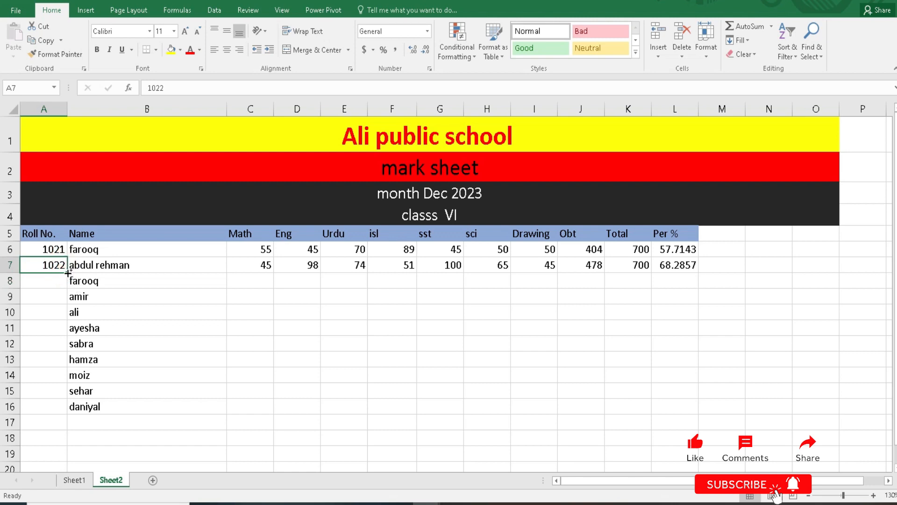
{"action": "left_click_drag", "start_coordinate": [67, 273], "coordinate": [69, 411]}
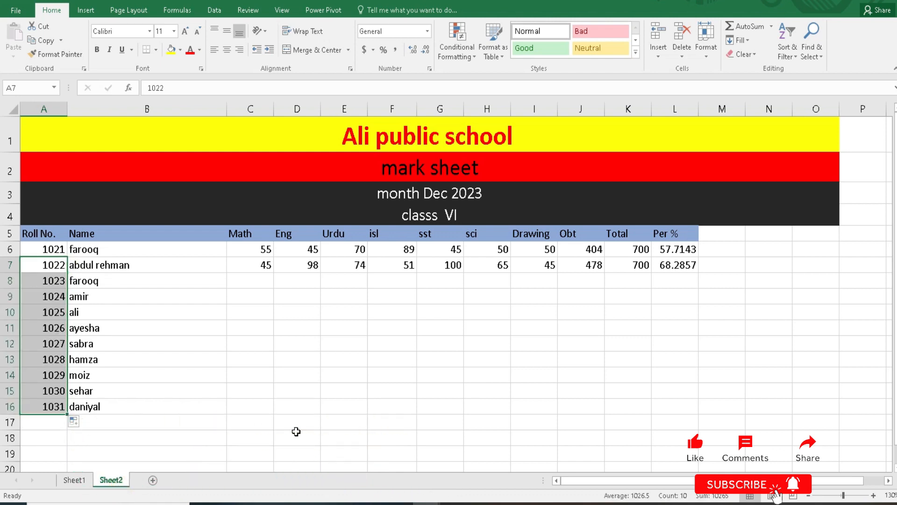
{"action": "key", "text": "ctrl+z"}
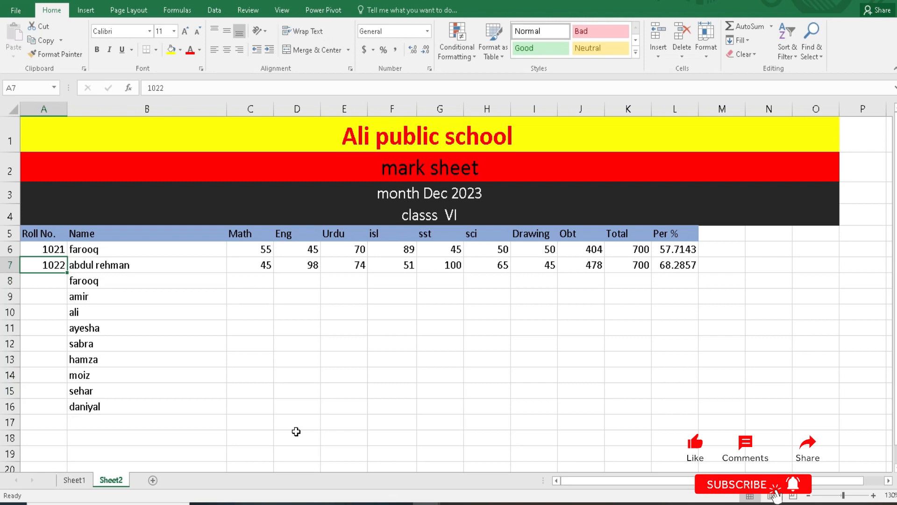
{"action": "key", "text": "Delete"}
{"action": "key", "text": "Up"}
{"action": "key", "text": "Down"}
{"action": "key", "text": "ctrl+z"}
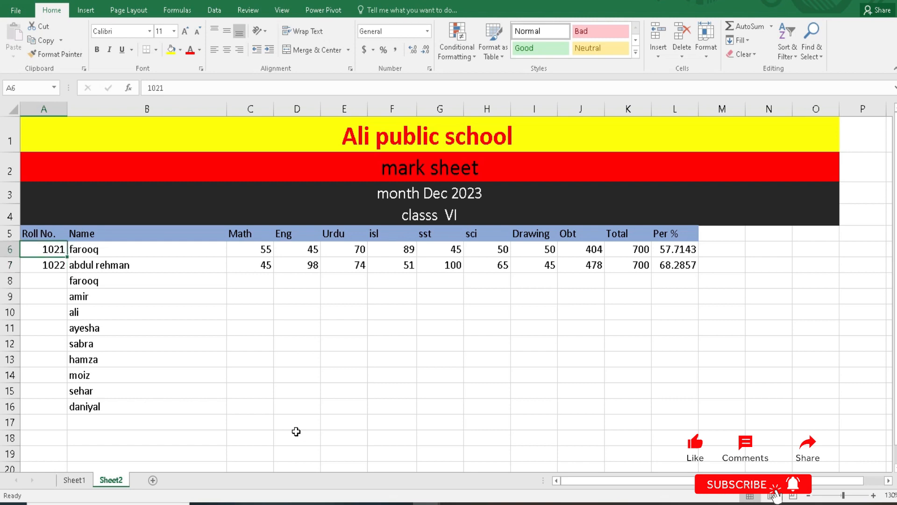
Fill the consecutive roll numbers from the first two entries in A6:A7 down to A16.
{"action": "left_click", "coordinate": [56, 328]}
{"action": "left_click_drag", "start_coordinate": [57, 254], "coordinate": [66, 420]}
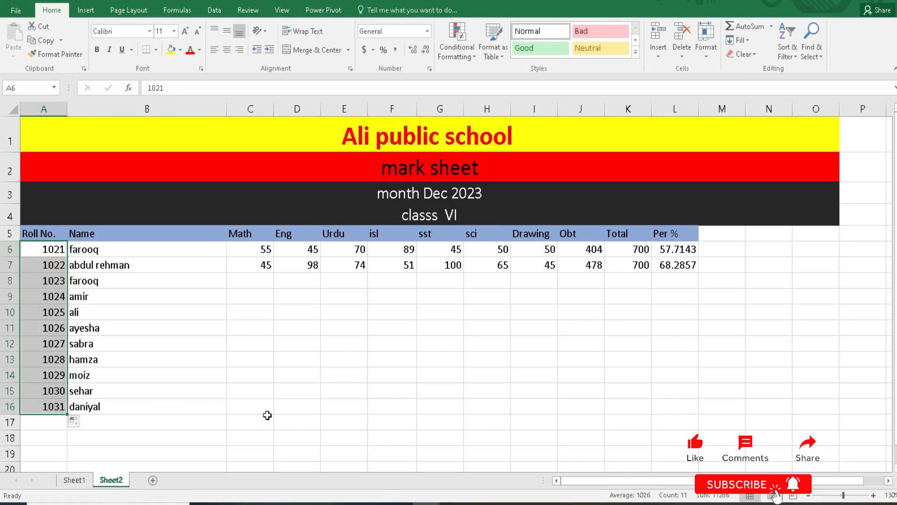
{"action": "left_click", "coordinate": [267, 415]}
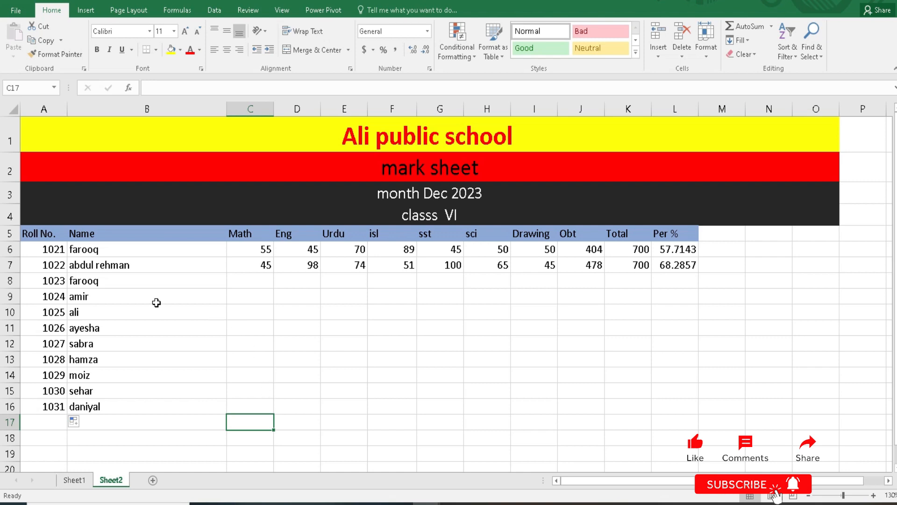
{"action": "left_click", "coordinate": [159, 300]}
{"action": "left_click", "coordinate": [244, 302]}
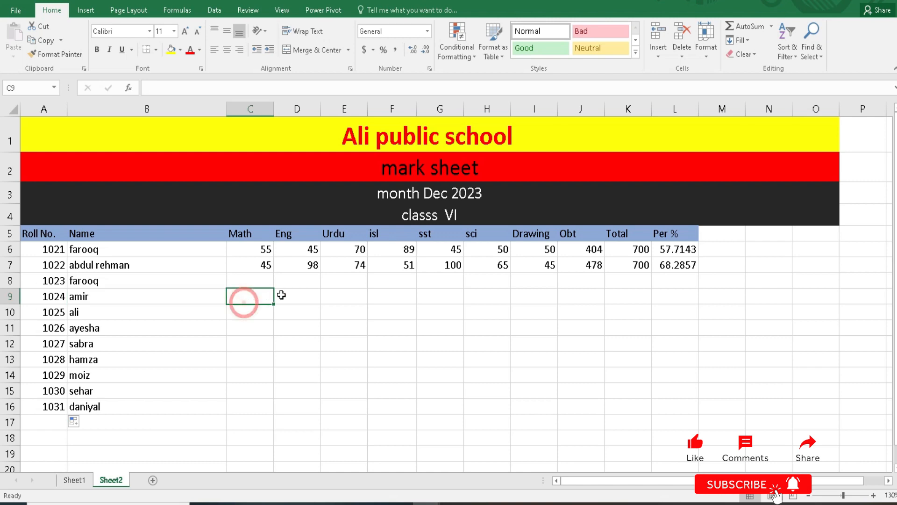
{"action": "left_click", "coordinate": [349, 313]}
{"action": "left_click_drag", "start_coordinate": [265, 251], "coordinate": [528, 264]}
{"action": "left_click", "coordinate": [473, 311]}
{"action": "left_click", "coordinate": [255, 283]}
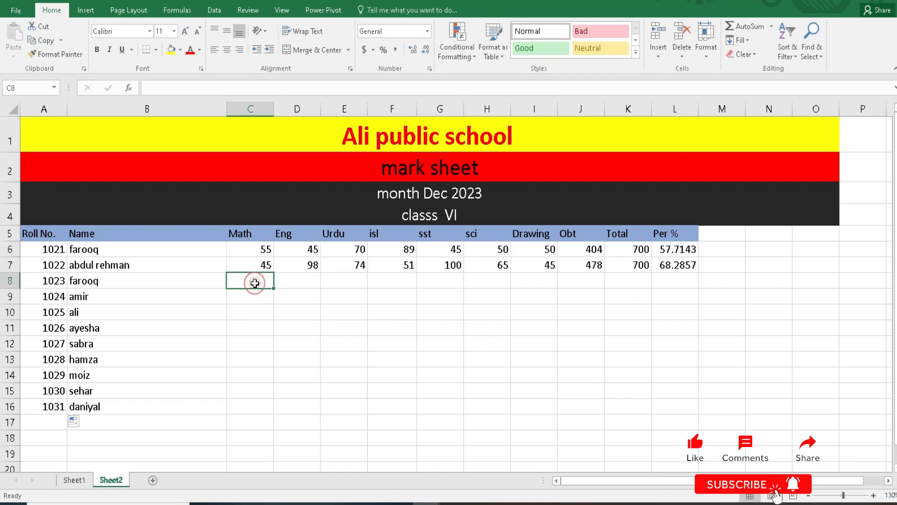
{"action": "type", "text": "10"}
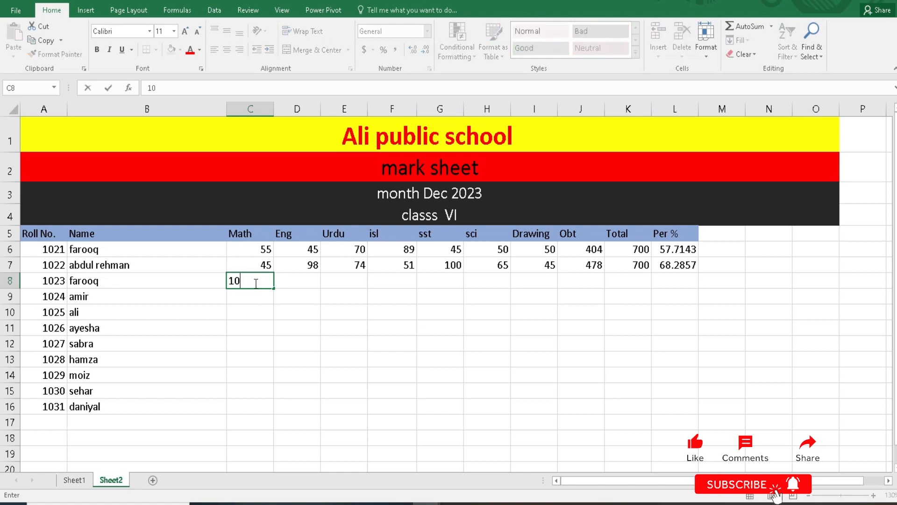
{"action": "key", "text": "BackSpace"}
{"action": "key", "text": "BackSpace"}
{"action": "type", "text": "="}
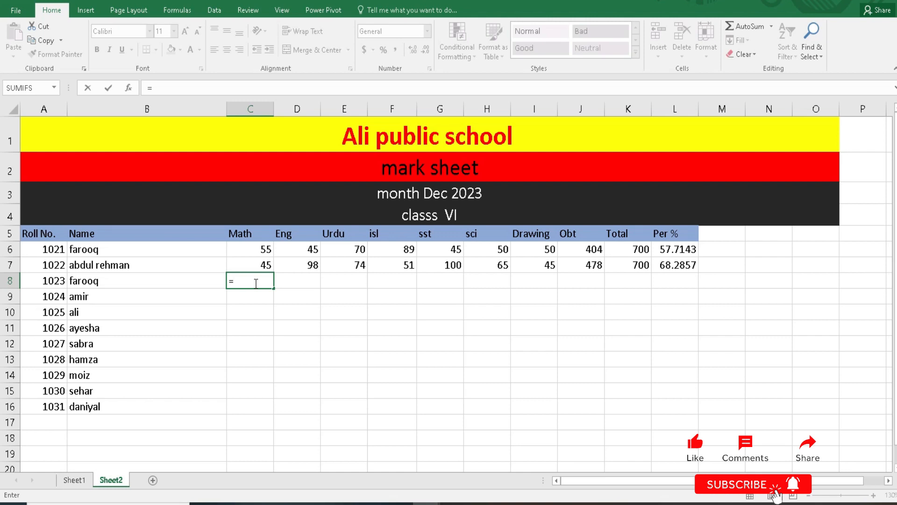
{"action": "type", "text": "10*"}
{"action": "key", "text": "BackSpace"}
{"action": "key", "text": "BackSpace"}
{"action": "key", "text": "BackSpace"}
{"action": "key", "text": "BackSpace"}
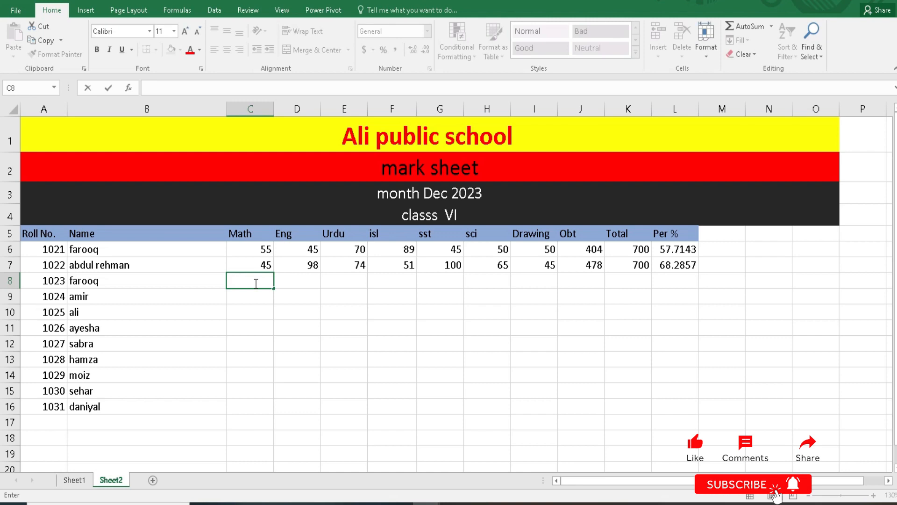
Try the formula =5*C7 in the Math cell C8 and clear the cell.
{"action": "type", "text": "="}
{"action": "type", "text": "5"}
{"action": "type", "text": "*"}
{"action": "left_click", "coordinate": [262, 262]}
{"action": "key", "text": "Return"}
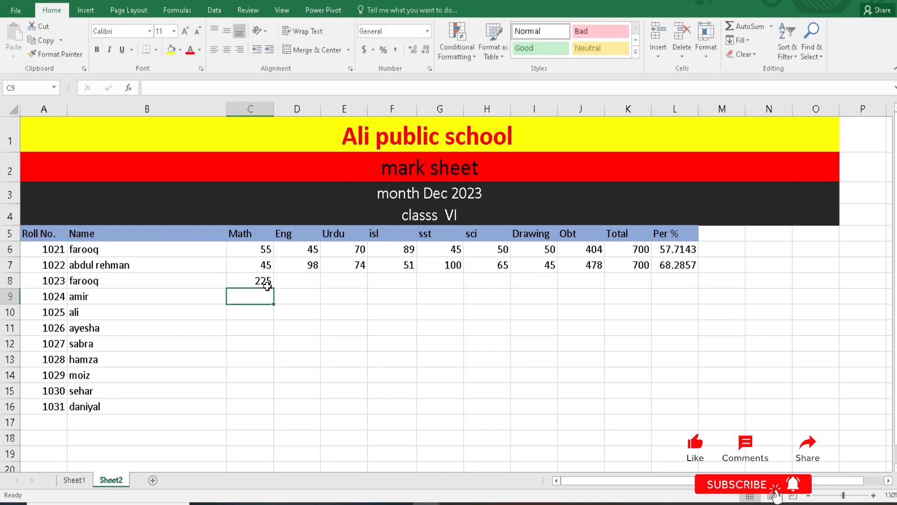
{"action": "left_click", "coordinate": [267, 283]}
{"action": "key", "text": "Delete"}
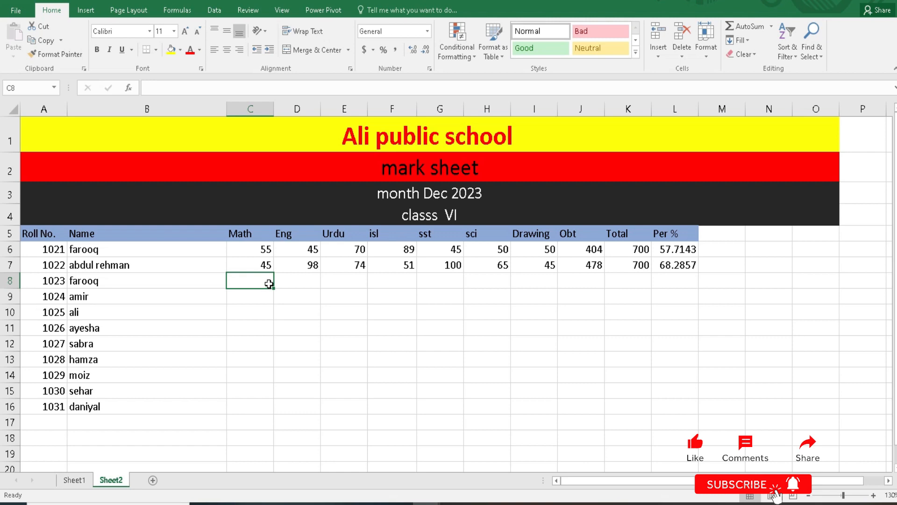
{"action": "type", "text": "=10"}
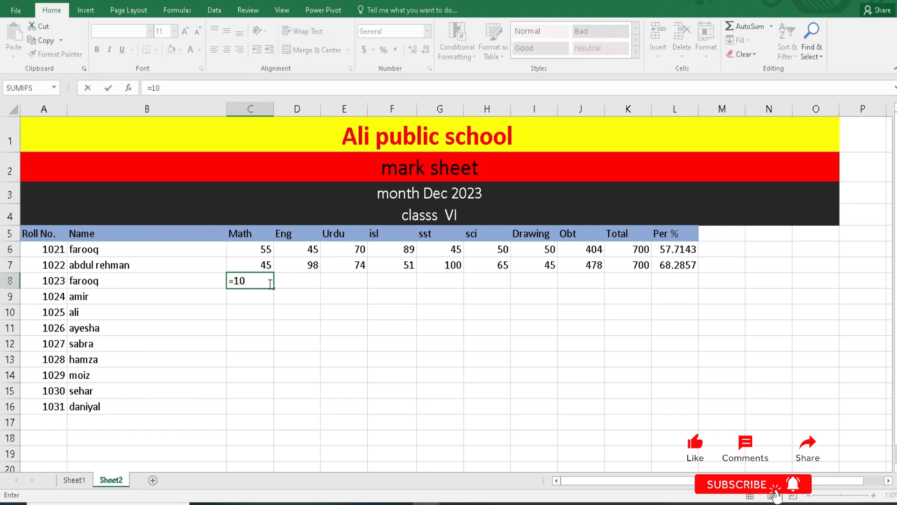
{"action": "key", "text": "BackSpace"}
{"action": "key", "text": "BackSpace"}
{"action": "key", "text": "Escape"}
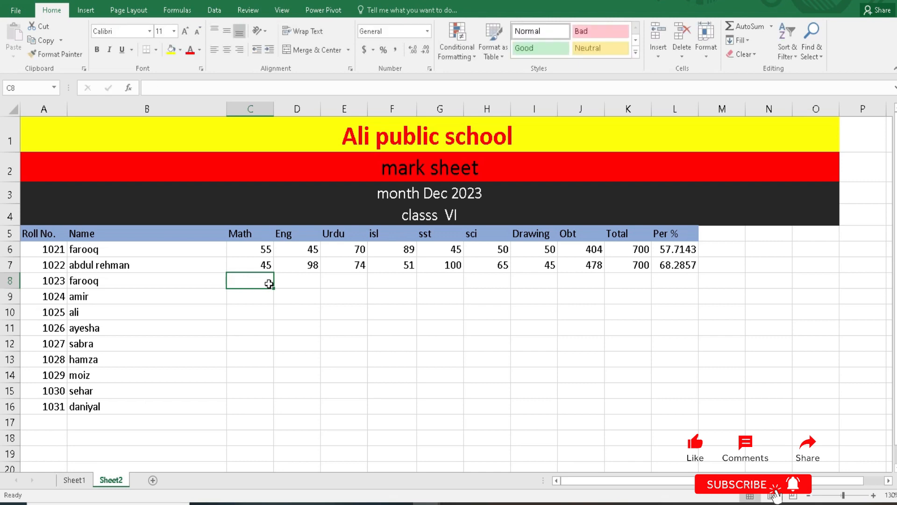
{"action": "left_click", "coordinate": [381, 357]}
{"action": "left_click_drag", "start_coordinate": [299, 312], "coordinate": [301, 323]}
Enter the row 8 marks for Math 45, Eng 68, Urdu 70 and isl 85.
{"action": "left_click", "coordinate": [257, 283]}
{"action": "type", "text": "45"}
{"action": "key", "text": "Tab"}
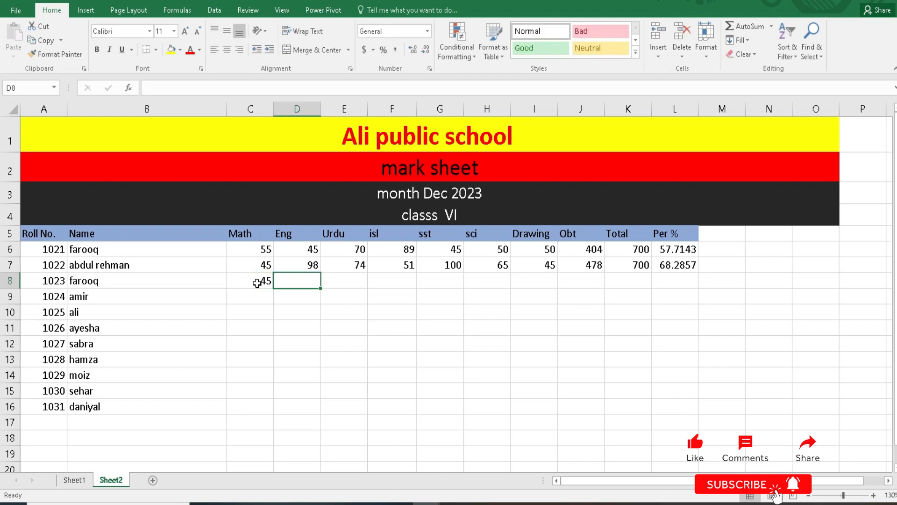
{"action": "type", "text": "68"}
{"action": "key", "text": "Tab"}
{"action": "type", "text": "70"}
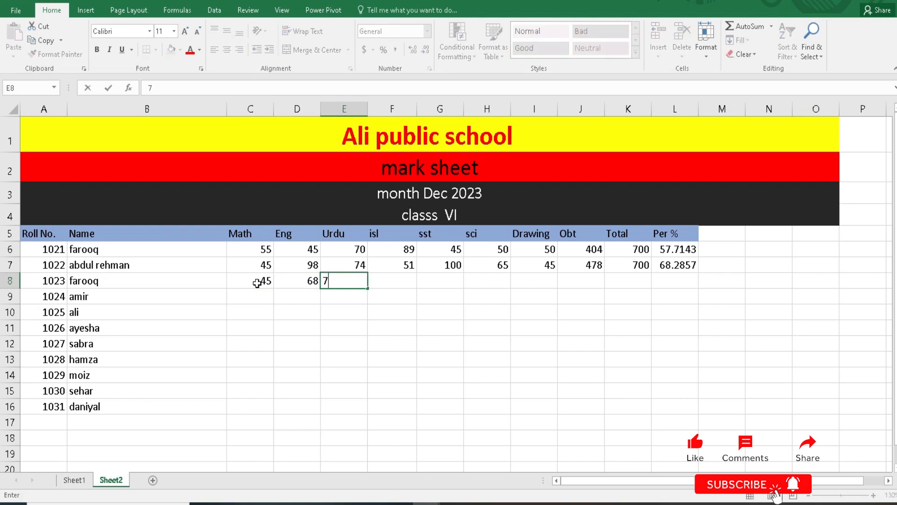
{"action": "key", "text": "Tab"}
{"action": "type", "text": "850"}
{"action": "key", "text": "Tab"}
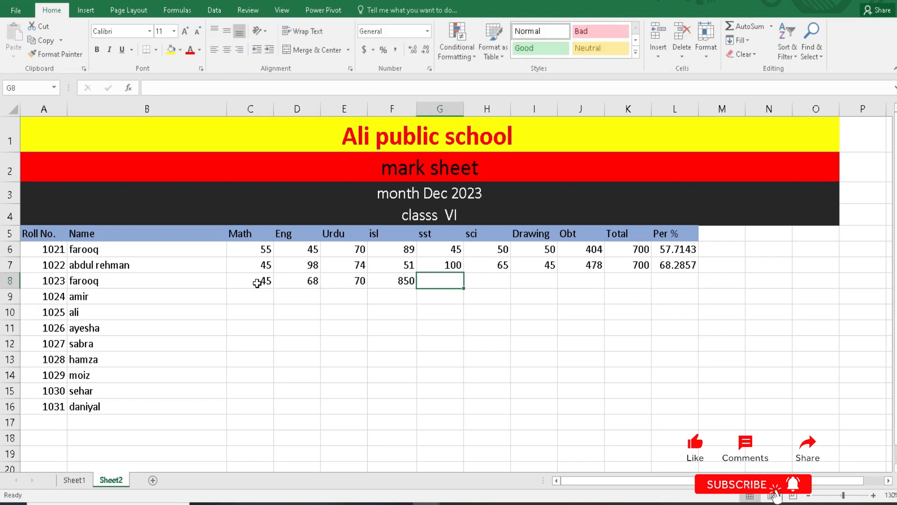
{"action": "key", "text": "Left"}
{"action": "type", "text": "85"}
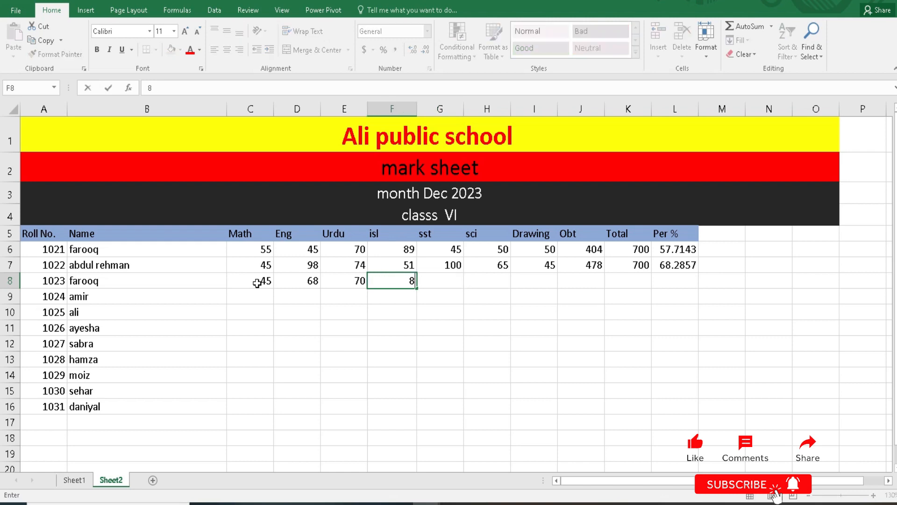
{"action": "key", "text": "Tab"}
Enter the remaining row 8 marks: sst 10, sci 74 and Drawing 85.
{"action": "type", "text": "10"}
{"action": "key", "text": "Tab"}
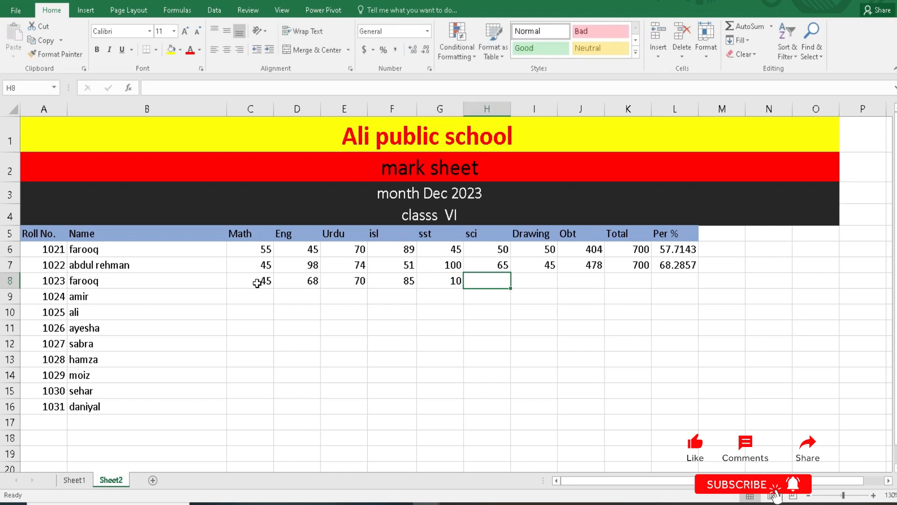
{"action": "type", "text": "74"}
{"action": "key", "text": "Tab"}
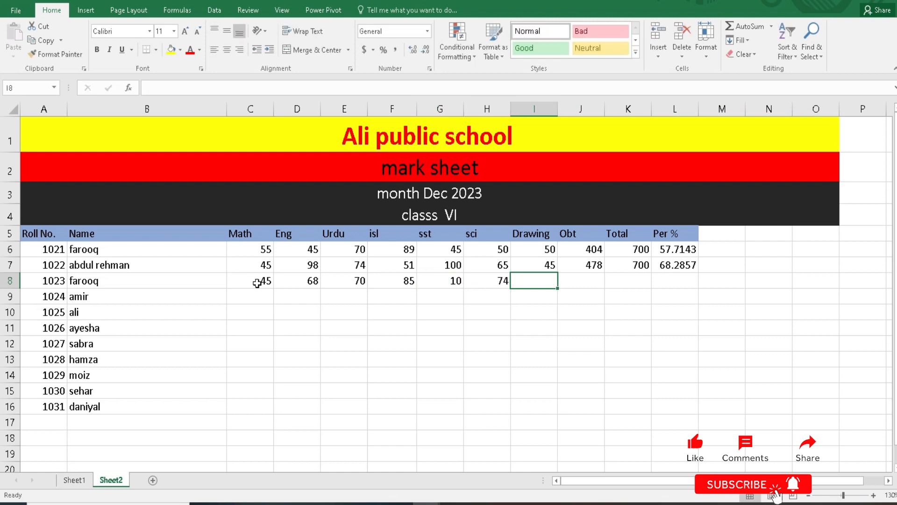
{"action": "type", "text": "85"}
{"action": "key", "text": "Tab"}
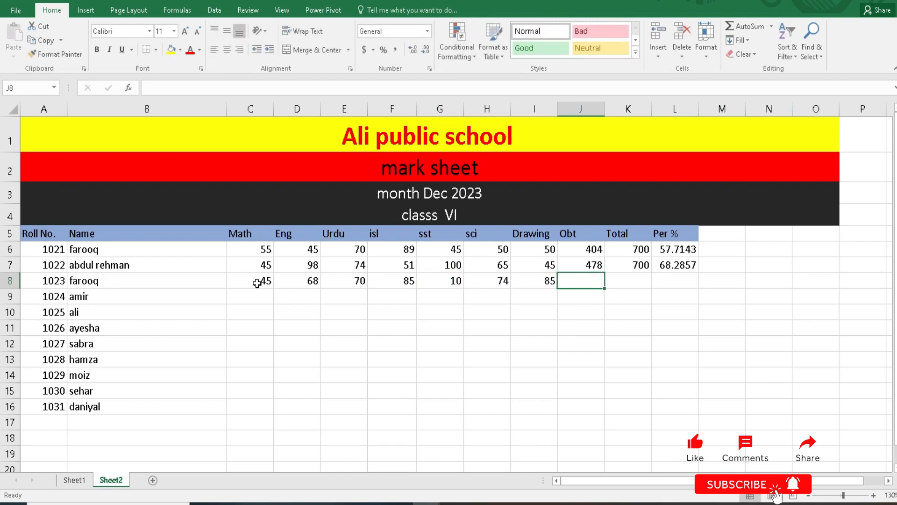
{"action": "left_click_drag", "start_coordinate": [514, 354], "coordinate": [472, 344]}
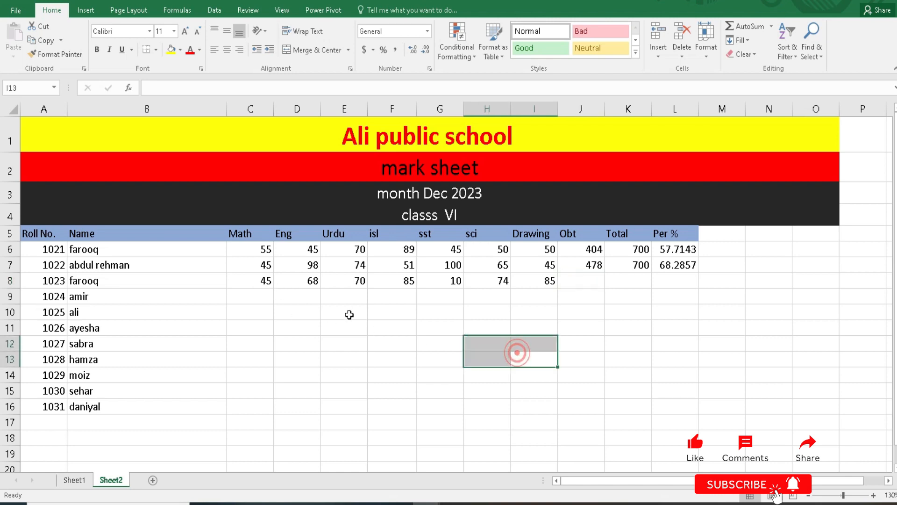
Copy the subject marks in C6:I8 and paste them into the blocks starting at C9 and C12.
{"action": "left_click_drag", "start_coordinate": [264, 251], "coordinate": [520, 281]}
{"action": "key", "text": "ctrl+c"}
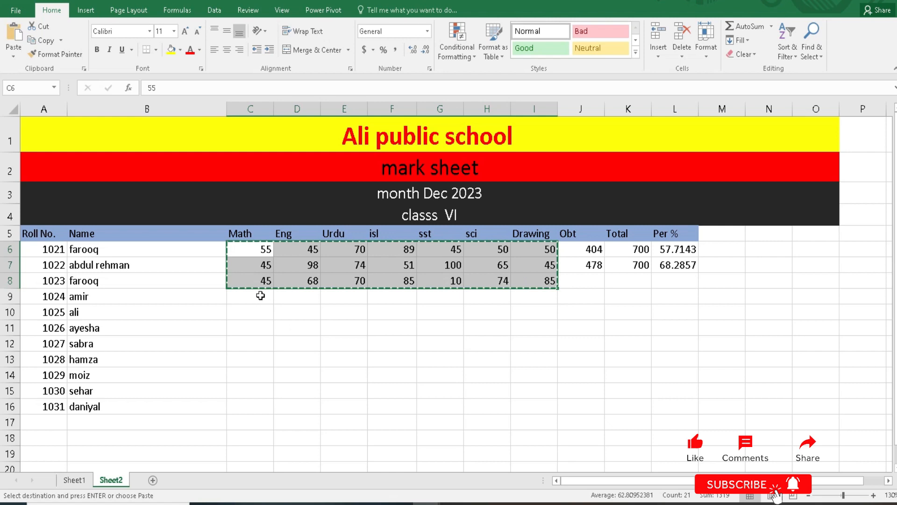
{"action": "left_click", "coordinate": [259, 297]}
{"action": "key", "text": "ctrl+v"}
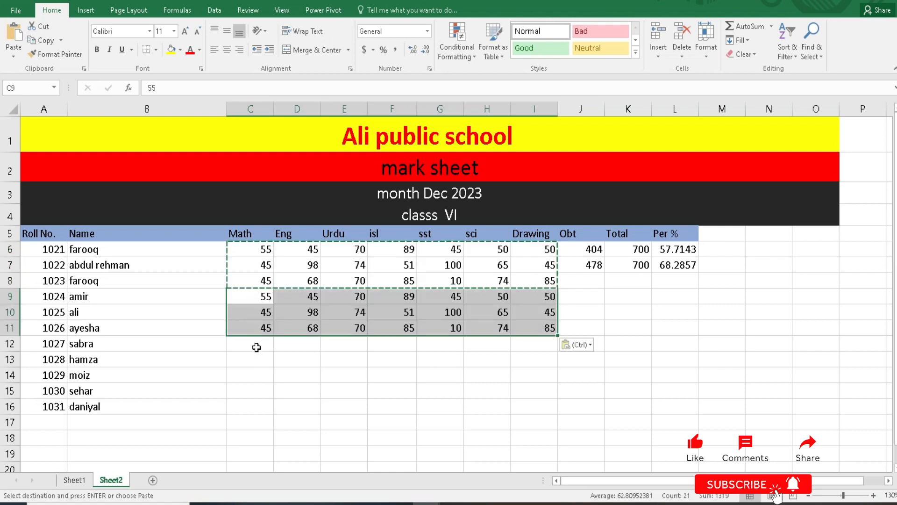
{"action": "left_click", "coordinate": [257, 346]}
{"action": "key", "text": "ctrl+v"}
Paste the copied marks block once more starting at C15 and end copy mode.
{"action": "left_click", "coordinate": [258, 397]}
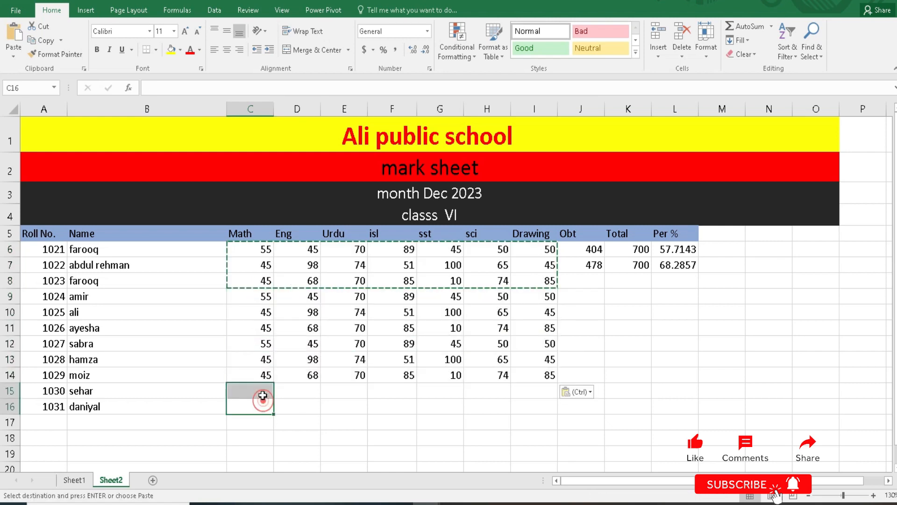
{"action": "left_click_drag", "start_coordinate": [263, 393], "coordinate": [252, 410]}
{"action": "key", "text": "ctrl+v"}
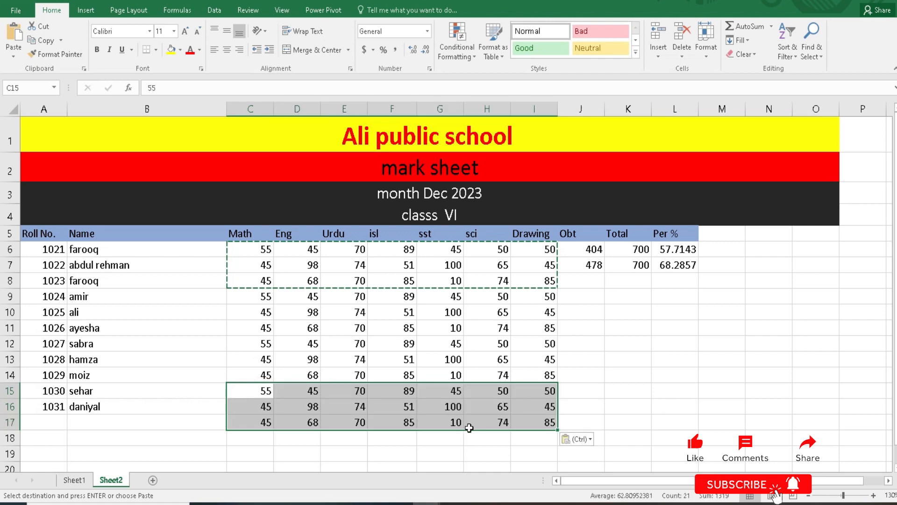
{"action": "left_click", "coordinate": [627, 329]}
{"action": "left_click", "coordinate": [603, 281]}
{"action": "key", "text": "Escape"}
{"action": "left_click", "coordinate": [619, 323]}
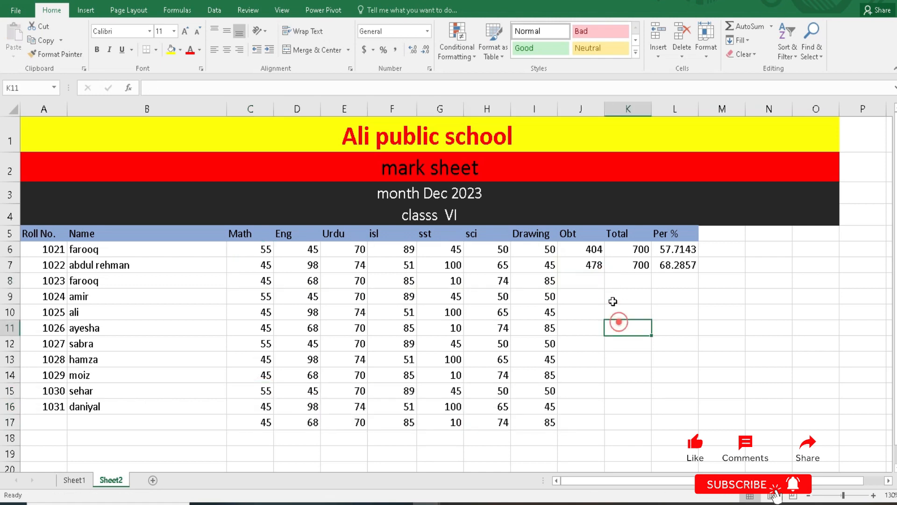
Fill the Obt and Total columns from J7 and K7 down to row 17.
{"action": "left_click", "coordinate": [593, 265]}
{"action": "left_click_drag", "start_coordinate": [604, 276], "coordinate": [611, 434]}
{"action": "left_click", "coordinate": [659, 343]}
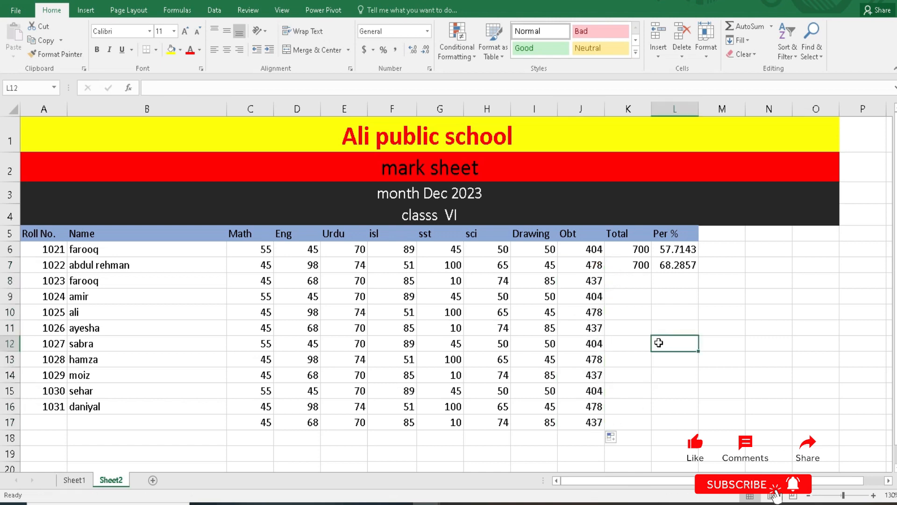
{"action": "left_click", "coordinate": [635, 259]}
{"action": "left_click_drag", "start_coordinate": [652, 273], "coordinate": [657, 424]}
Fill the Per % formula from L7 down to L17.
{"action": "left_click", "coordinate": [684, 262]}
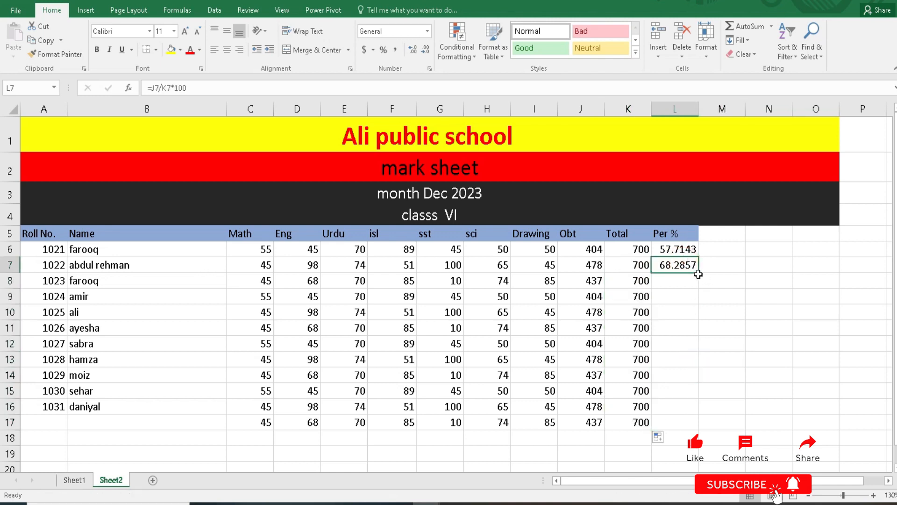
{"action": "left_click_drag", "start_coordinate": [698, 273], "coordinate": [728, 405]}
{"action": "left_click", "coordinate": [757, 319]}
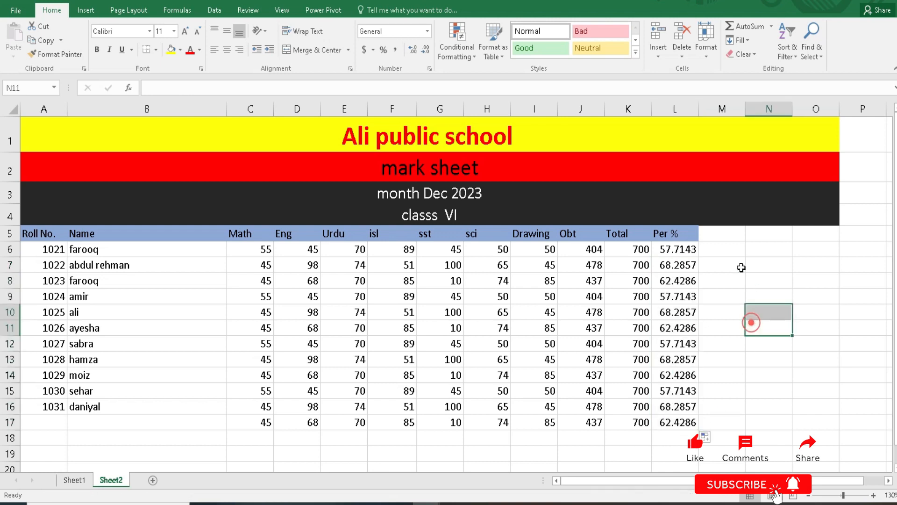
Enter the column header Garde in M5 beside Per %.
{"action": "left_click", "coordinate": [715, 234]}
{"action": "type", "text": "Gara"}
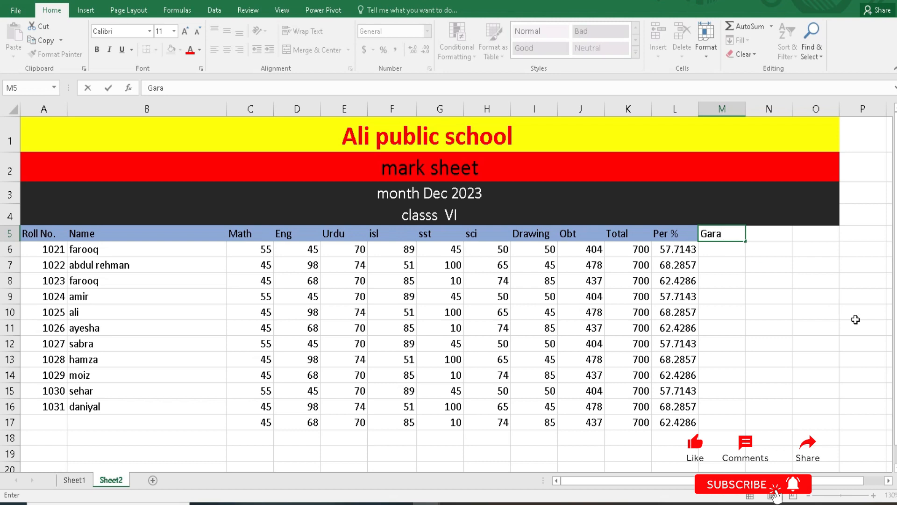
{"action": "key", "text": "BackSpace"}
{"action": "type", "text": "de"}
{"action": "key", "text": "Return"}
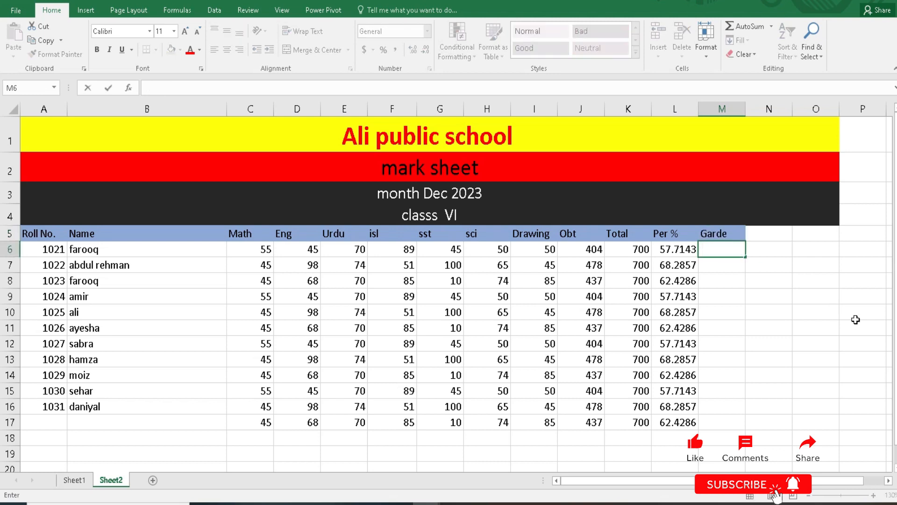
Enter the formula =IF(L6>=80,"A") in M6 to grade the first student's percentage.
{"action": "type", "text": "("}
{"action": "type", "text": "="}
{"action": "type", "text": "if"}
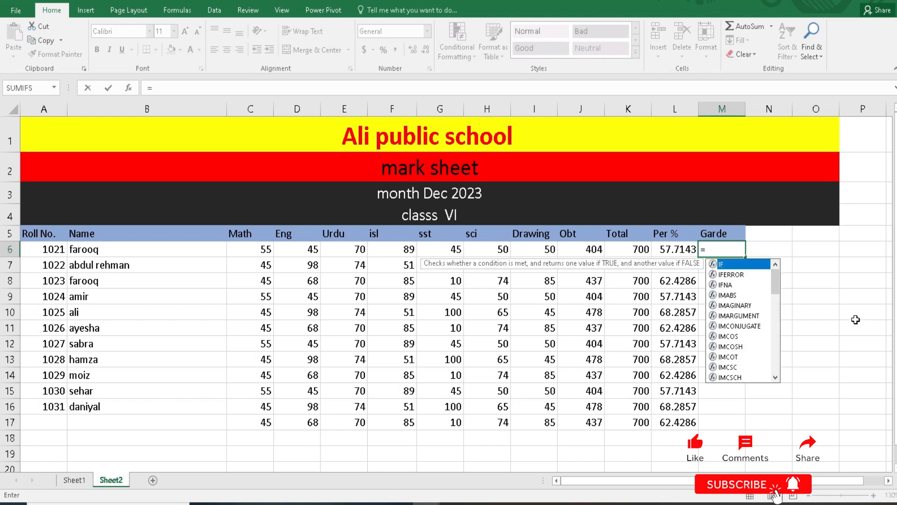
{"action": "type", "text": "("}
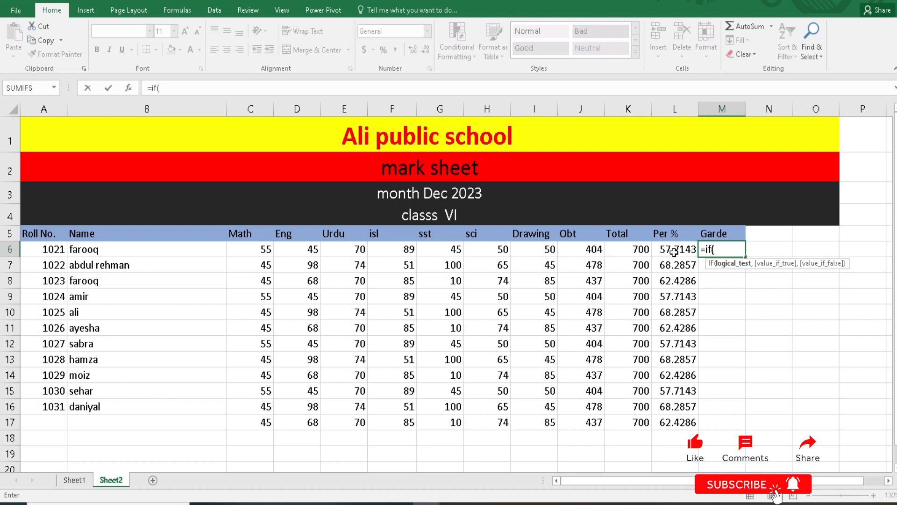
{"action": "left_click", "coordinate": [673, 252]}
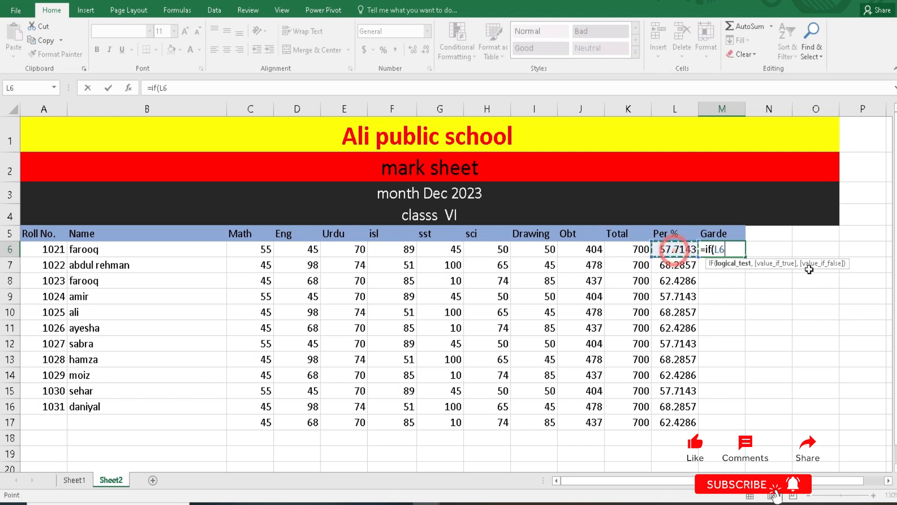
{"action": "type", "text": ">"}
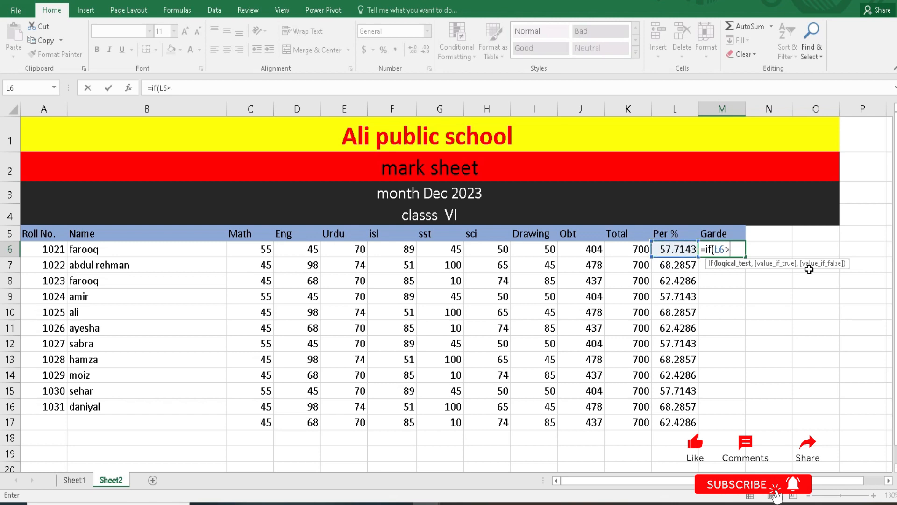
{"action": "type", "text": "=80,"}
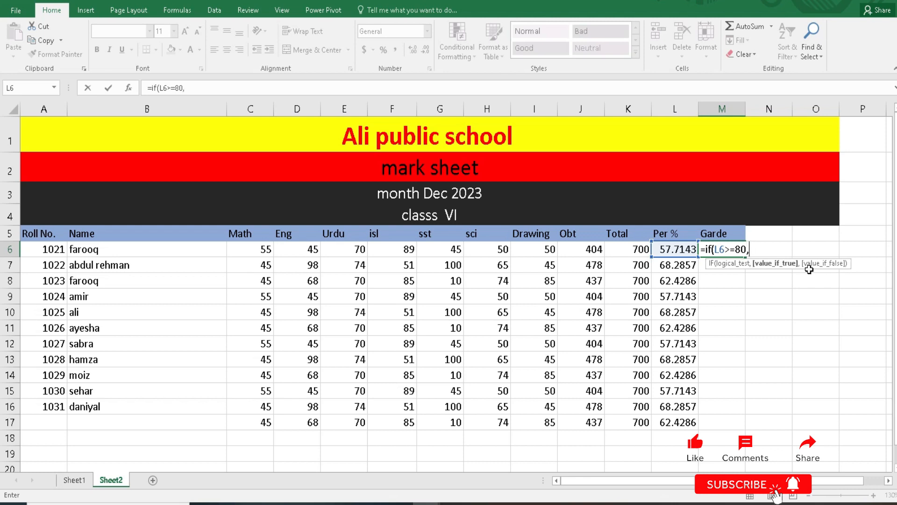
{"action": "type", "text": "\"A+"}
{"action": "key", "text": "Left"}
{"action": "key", "text": "Left"}
{"action": "key", "text": "Right"}
{"action": "key", "text": "Right"}
{"action": "key", "text": "BackSpace"}
{"action": "key", "text": "BackSpace"}
{"action": "key", "text": "BackSpace"}
{"action": "type", "text": "\""}
{"action": "key", "text": "ctrl+Return"}
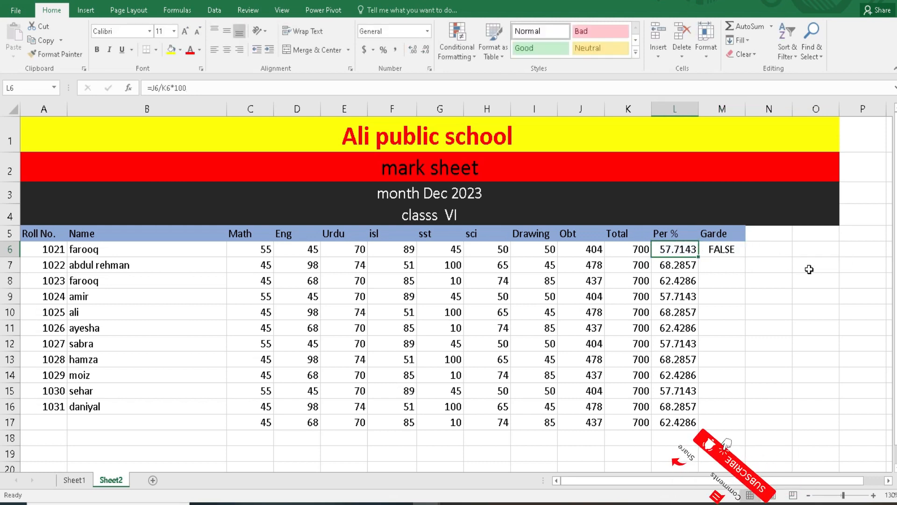
Reopen the M6 grade formula for editing and add a comma after its closing parenthesis.
{"action": "key", "text": "F2"}
{"action": "key", "text": "Left"}
{"action": "key", "text": "Left"}
{"action": "key", "text": "Left"}
{"action": "key", "text": "Left"}
{"action": "key", "text": "Left"}
{"action": "key", "text": "Left"}
{"action": "key", "text": "Left"}
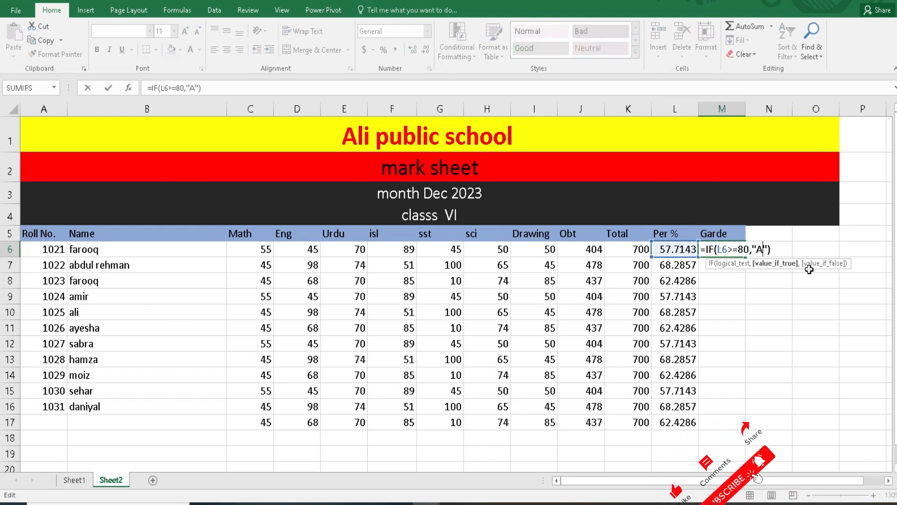
{"action": "key", "text": "Left"}
{"action": "key", "text": "Left"}
{"action": "key", "text": "Left"}
{"action": "key", "text": "Left"}
{"action": "key", "text": "Left"}
{"action": "key", "text": "Left"}
{"action": "key", "text": "Left"}
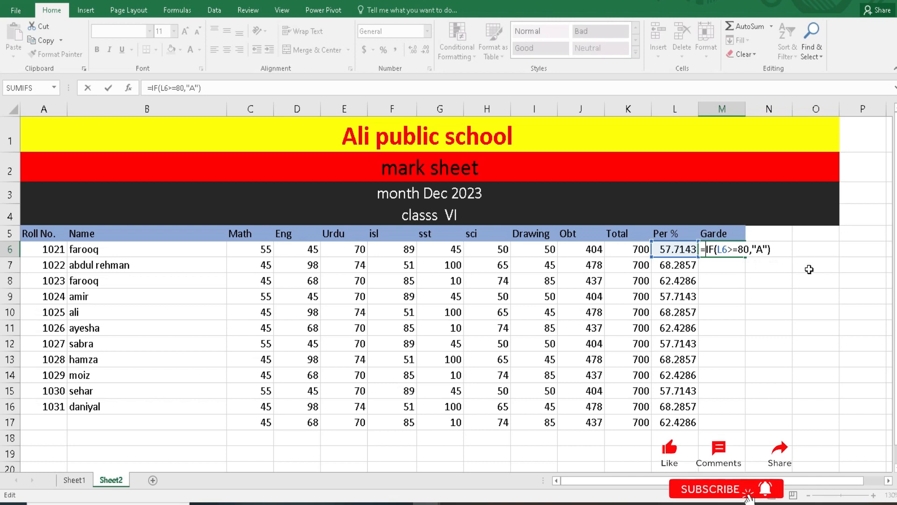
{"action": "key", "text": "shift+End"}
{"action": "key", "text": "End"}
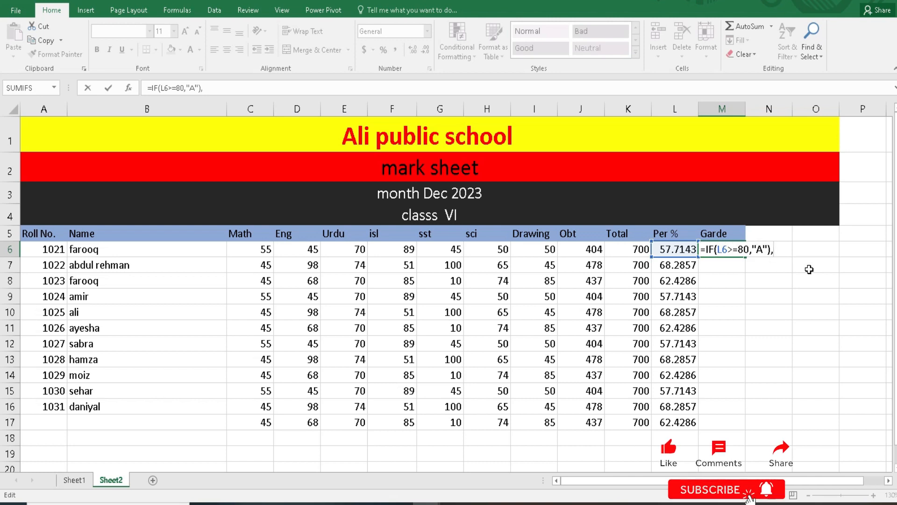
Copy the IF(L6>=80,"A"), clause within the M6 formula and paste it at the formula's end.
{"action": "key", "text": "shift+Left"}
{"action": "key", "text": "shift+Left"}
{"action": "key", "text": "shift+Left"}
{"action": "key", "text": "shift+Left"}
{"action": "key", "text": "shift+Left"}
{"action": "key", "text": "shift+Left"}
{"action": "key", "text": "shift+Left"}
{"action": "key", "text": "shift+Left"}
{"action": "key", "text": "shift+Left"}
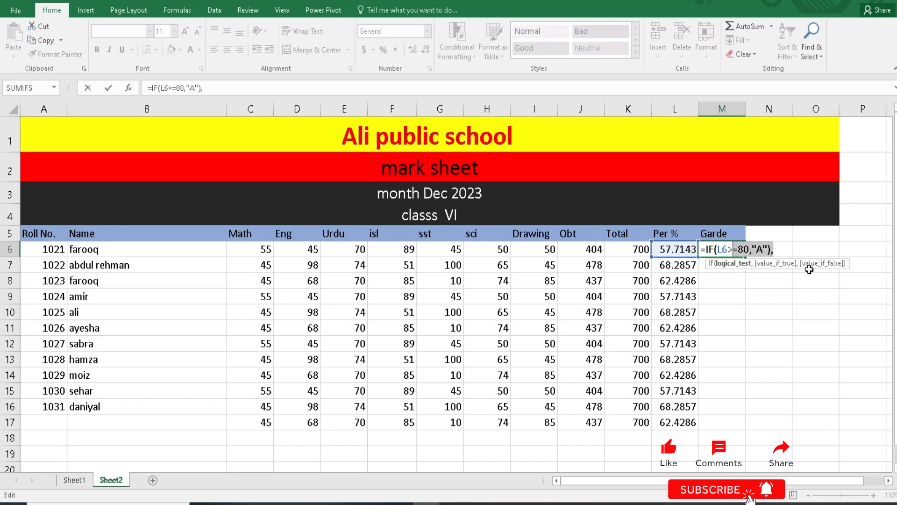
{"action": "key", "text": "shift+Left"}
{"action": "key", "text": "shift+Left"}
{"action": "key", "text": "shift+Left"}
{"action": "key", "text": "shift+Left"}
{"action": "key", "text": "shift+Left"}
{"action": "key", "text": "shift+Left"}
{"action": "key", "text": "ctrl+c"}
{"action": "key", "text": "End"}
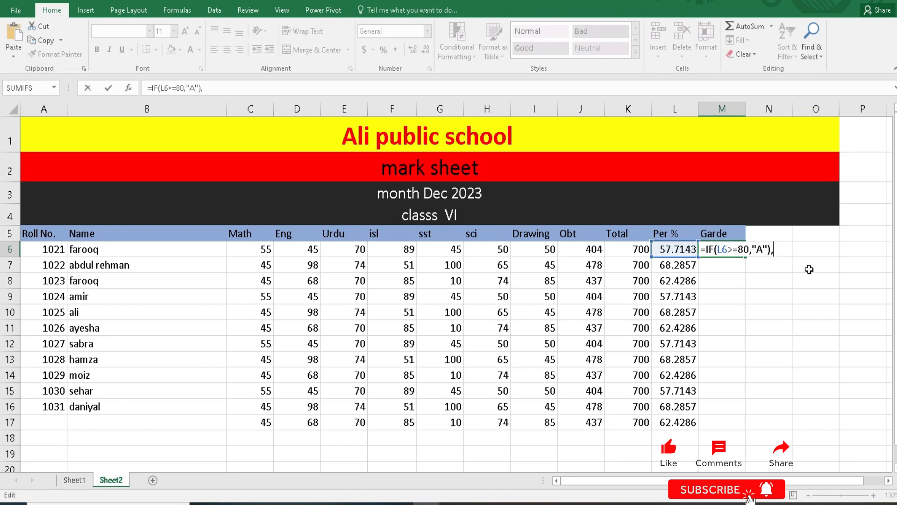
{"action": "key", "text": "ctrl+v"}
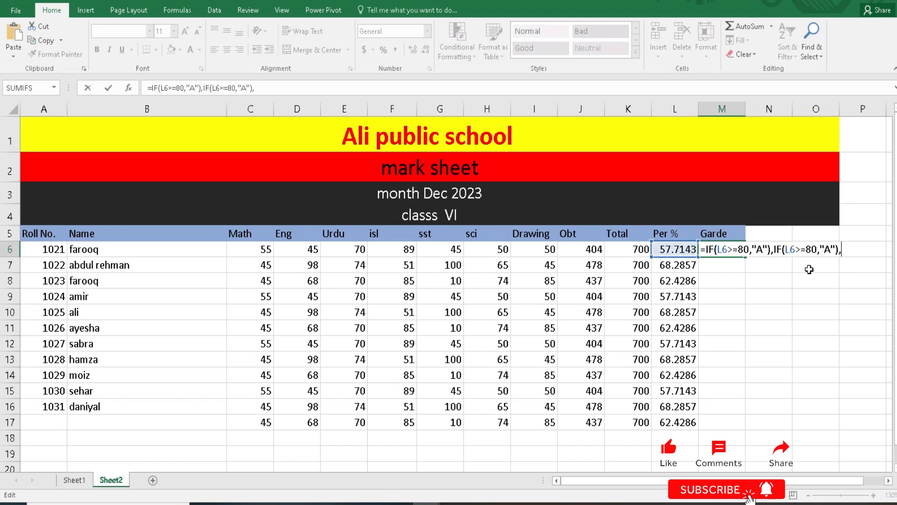
Change the first IF clause in M6 to return "A+" for L6>=90.
{"action": "key", "text": "Left"}
{"action": "key", "text": "Left"}
{"action": "key", "text": "Left"}
{"action": "key", "text": "Left"}
{"action": "key", "text": "Left"}
{"action": "key", "text": "Left"}
{"action": "key", "text": "Left"}
{"action": "key", "text": "Left"}
{"action": "key", "text": "Left"}
{"action": "key", "text": "Left"}
{"action": "key", "text": "Left"}
{"action": "key", "text": "Left"}
{"action": "key", "text": "Left"}
{"action": "key", "text": "Left"}
{"action": "key", "text": "Left"}
{"action": "key", "text": "Left"}
{"action": "key", "text": "Left"}
{"action": "key", "text": "Left"}
{"action": "type", "text": "+"}
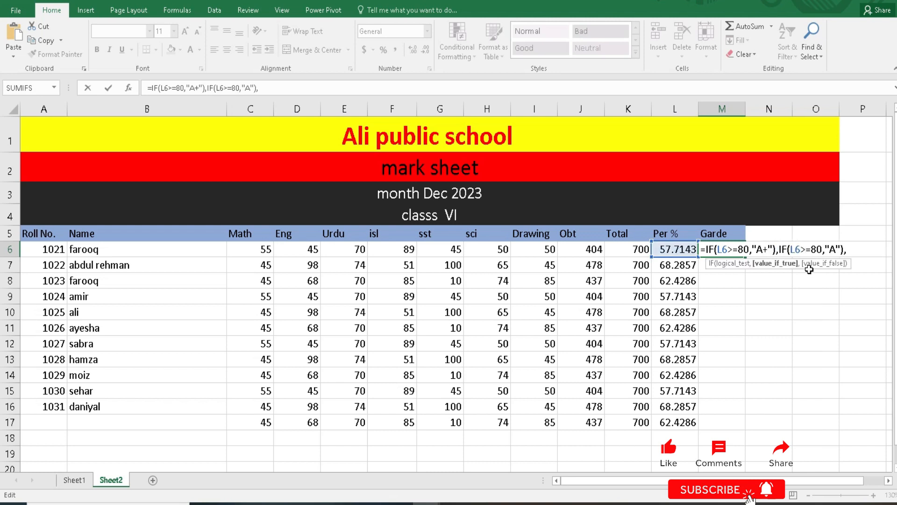
{"action": "key", "text": "Left"}
{"action": "key", "text": "Left"}
{"action": "key", "text": "Left"}
{"action": "type", "text": "9"}
{"action": "key", "text": "Right"}
{"action": "key", "text": "Right"}
{"action": "key", "text": "Right"}
{"action": "key", "text": "Right"}
{"action": "key", "text": "Right"}
{"action": "key", "text": "Right"}
{"action": "key", "text": "Right"}
{"action": "key", "text": "Right"}
{"action": "key", "text": "Right"}
{"action": "key", "text": "Right"}
{"action": "key", "text": "Right"}
{"action": "key", "text": "Right"}
{"action": "key", "text": "Right"}
{"action": "key", "text": "Right"}
{"action": "key", "text": "Right"}
{"action": "key", "text": "Right"}
{"action": "key", "text": "Right"}
{"action": "key", "text": "Right"}
{"action": "key", "text": "Right"}
{"action": "key", "text": "Right"}
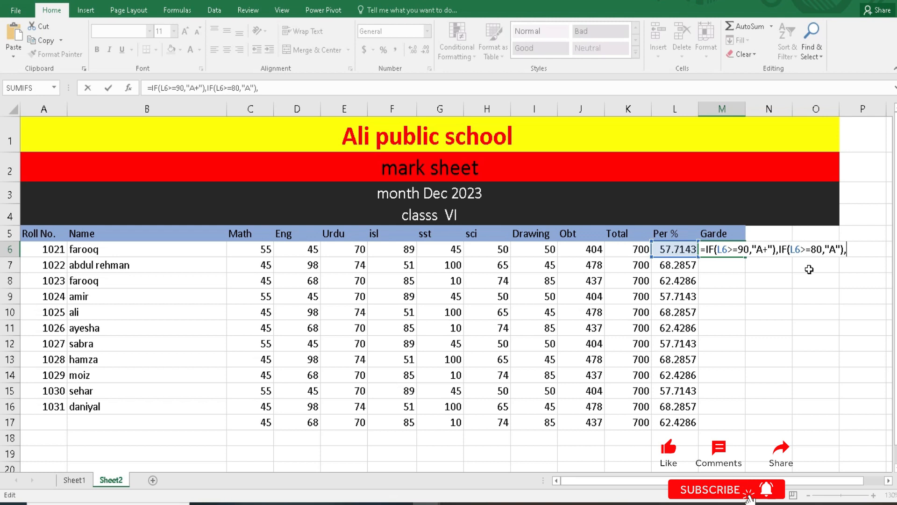
Paste a third IF clause at the end of the M6 formula and change it to L6>=70,"B".
{"action": "key", "text": "ctrl+v"}
{"action": "key", "text": "Left"}
{"action": "key", "text": "Left"}
{"action": "key", "text": "Left"}
{"action": "key", "text": "Left"}
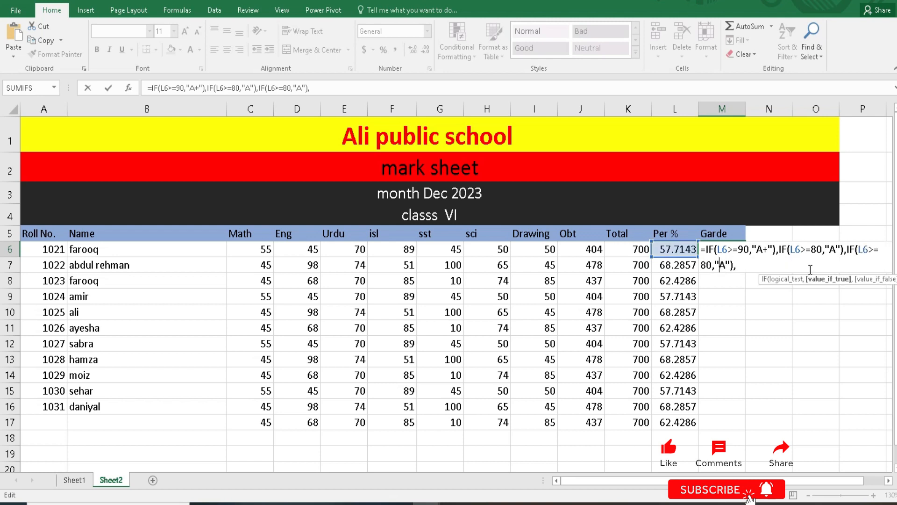
{"action": "key", "text": "shift+Right"}
{"action": "type", "text": "B"}
{"action": "key", "text": "Left"}
{"action": "key", "text": "Left"}
{"action": "key", "text": "Left"}
{"action": "key", "text": "shift+Left"}
{"action": "type", "text": "7"}
{"action": "key", "text": "Right"}
{"action": "key", "text": "End"}
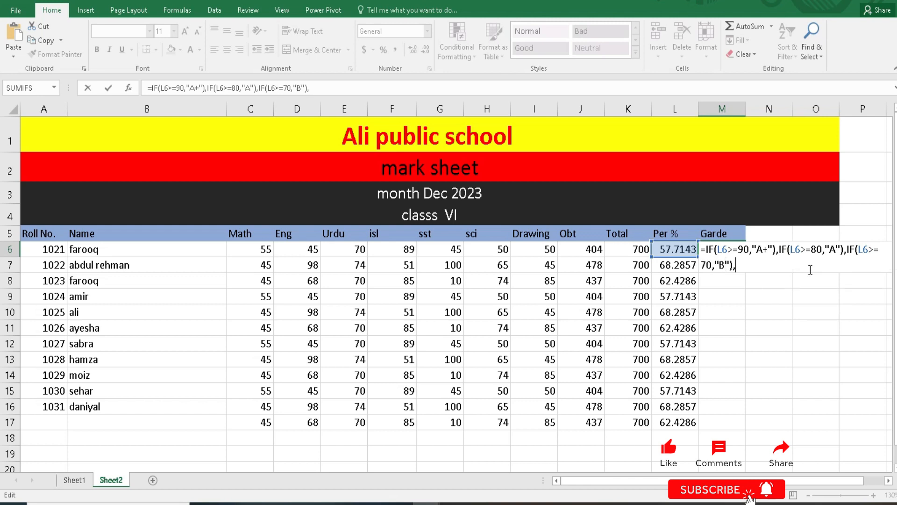
Paste a fourth IF clause at the end of the M6 formula and change it to L6>=60,"C".
{"action": "key", "text": "ctrl+v"}
{"action": "key", "text": "Left"}
{"action": "key", "text": "Left"}
{"action": "key", "text": "Left"}
{"action": "key", "text": "shift+Left"}
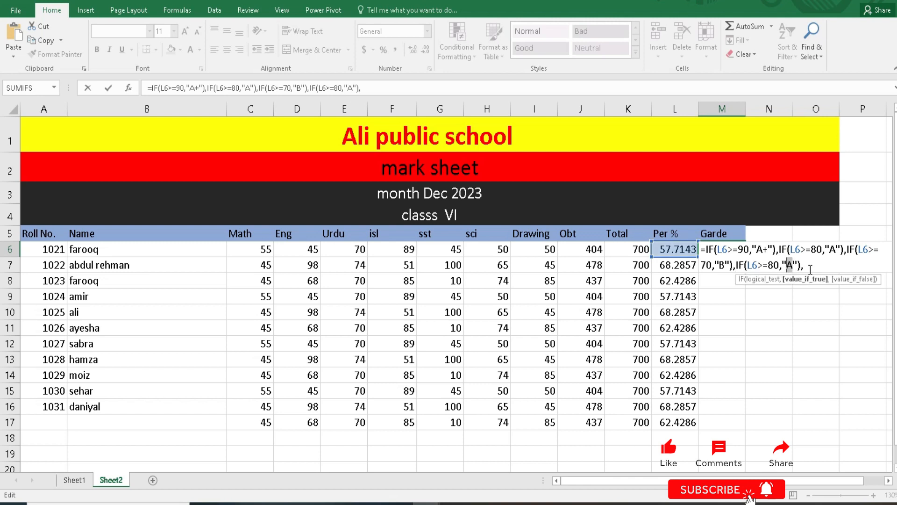
{"action": "key", "text": "Left"}
{"action": "key", "text": "Left"}
{"action": "key", "text": "Left"}
{"action": "key", "text": "Left"}
{"action": "key", "text": "shift+Left"}
{"action": "type", "text": "6"}
{"action": "key", "text": "End"}
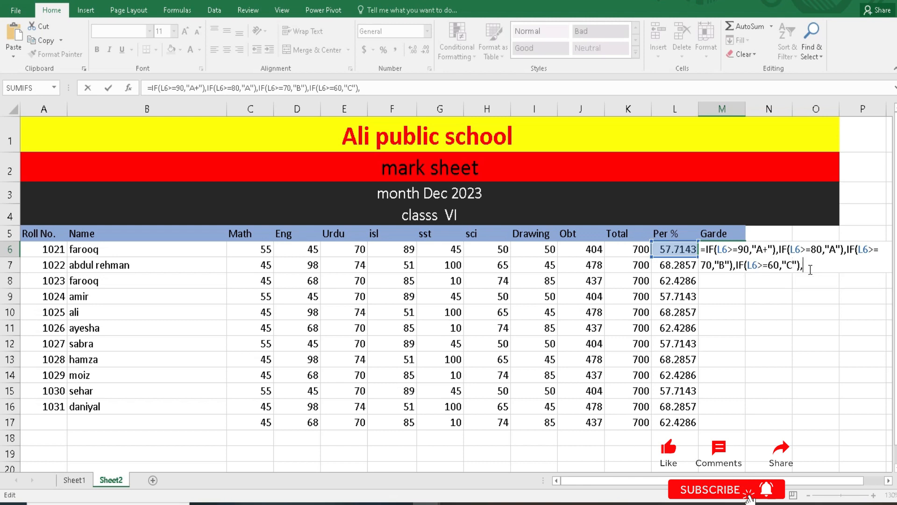
Paste a fifth IF clause at the end of the M6 formula and change it to L6>=50,"D".
{"action": "key", "text": "ctrl+v"}
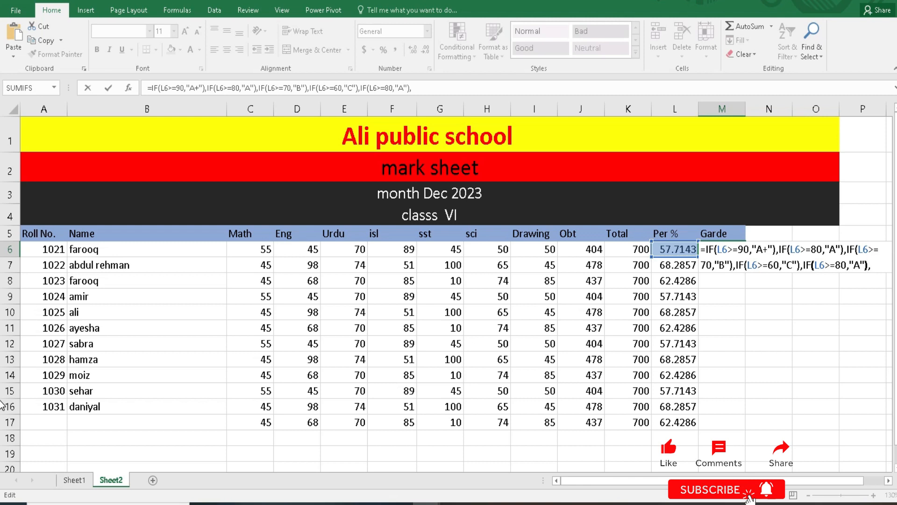
{"action": "key", "text": "Left"}
{"action": "key", "text": "Left"}
{"action": "key", "text": "Left"}
{"action": "key", "text": "shift+Left"}
{"action": "type", "text": "D"}
{"action": "key", "text": "Left"}
{"action": "key", "text": "Left"}
{"action": "key", "text": "Left"}
{"action": "key", "text": "Left"}
{"action": "key", "text": "Left"}
{"action": "key", "text": "shift+Right"}
{"action": "type", "text": "5"}
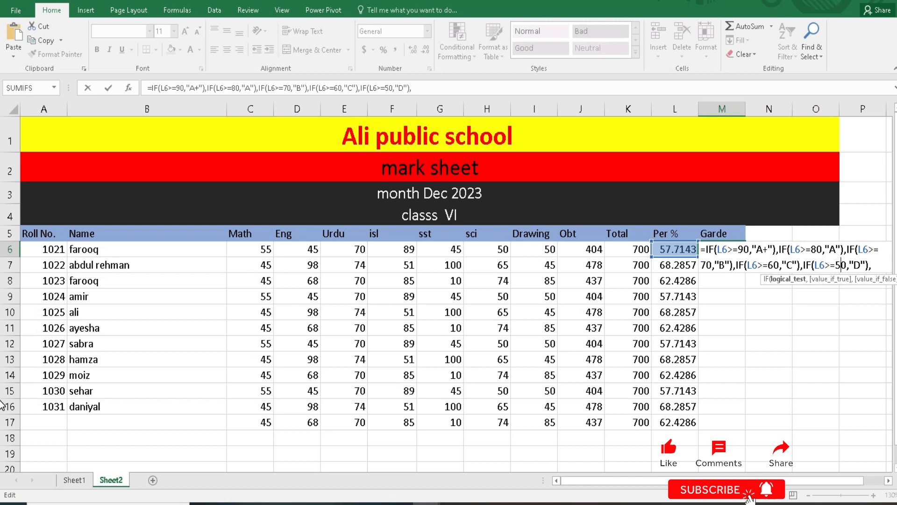
Paste a sixth IF clause at the end of the M6 formula and change it to L6>=40,"E".
{"action": "key", "text": "End"}
{"action": "type", "text": "IF(L6>=80,\"A\"),"}
{"action": "key", "text": "Left"}
{"action": "key", "text": "Left"}
{"action": "key", "text": "Left"}
{"action": "key", "text": "shift+Left"}
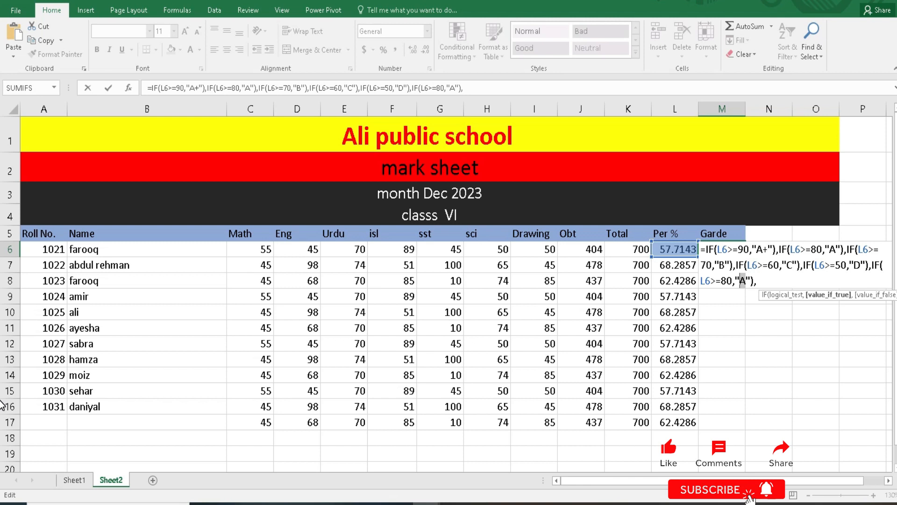
{"action": "type", "text": "E"}
{"action": "key", "text": "Left"}
{"action": "key", "text": "Left"}
{"action": "key", "text": "Left"}
{"action": "key", "text": "Left"}
{"action": "key", "text": "Left"}
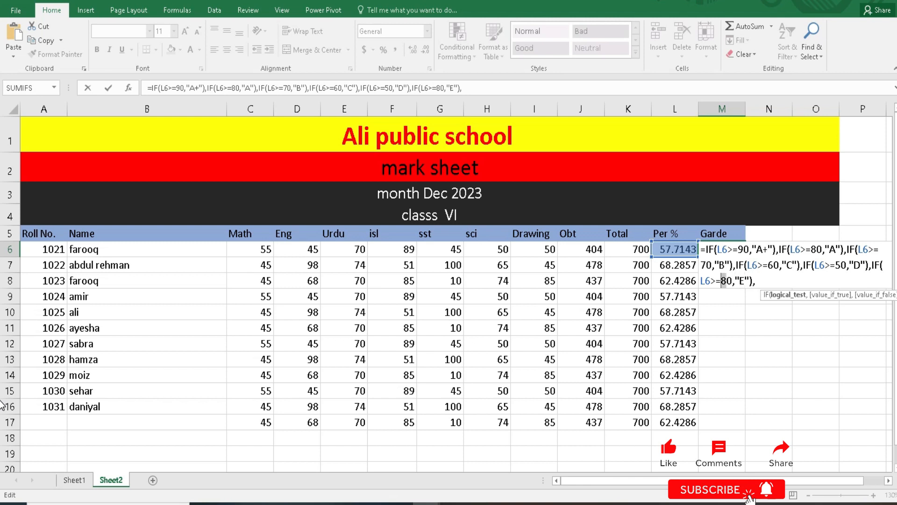
{"action": "type", "text": "4"}
{"action": "key", "text": "End"}
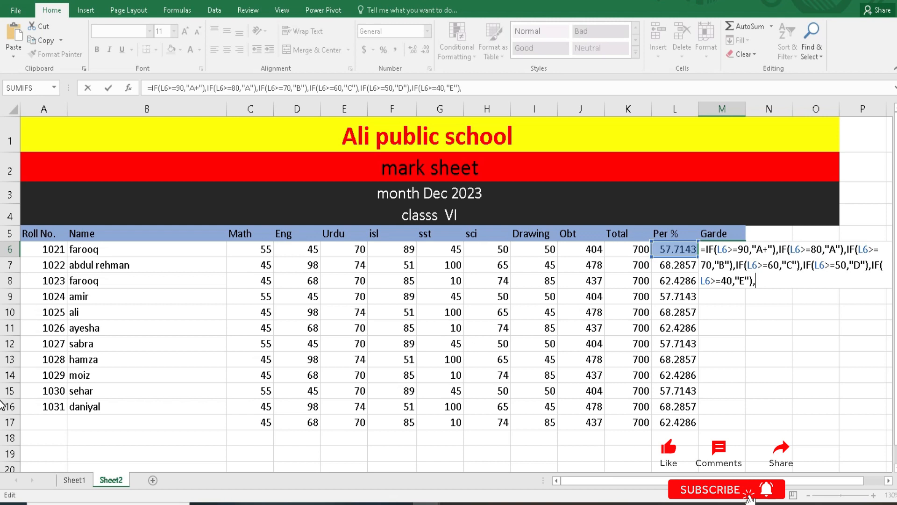
Remove the closing parenthesis after "E" in the M6 formula, keeping a comma behind it.
{"action": "key", "text": "BackSpace"}
{"action": "key", "text": "BackSpace"}
{"action": "type", "text": ","}
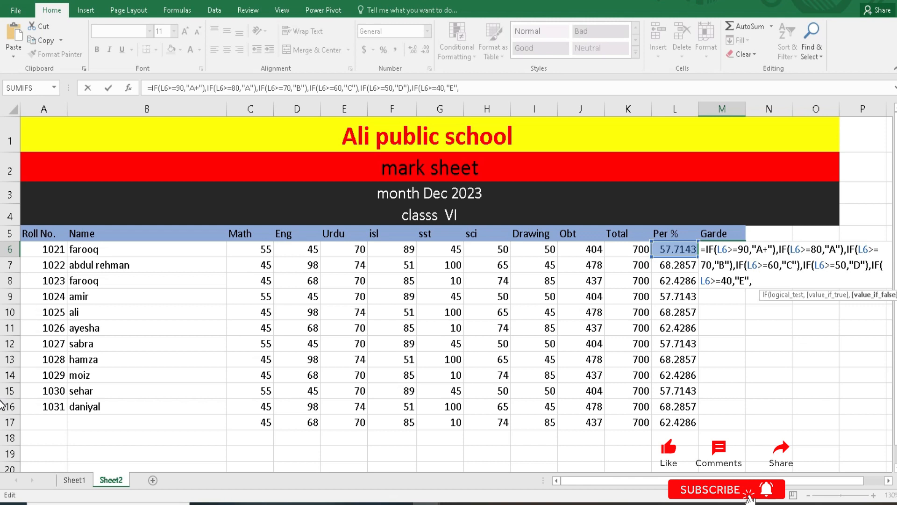
Paste a seventh IF clause at the end of the M6 formula and change its result to "Fail".
{"action": "type", "text": "IF(L6>=80,\"A\"),"}
{"action": "key", "text": "Left"}
{"action": "key", "text": "Left"}
{"action": "key", "text": "Left"}
{"action": "key", "text": "Left"}
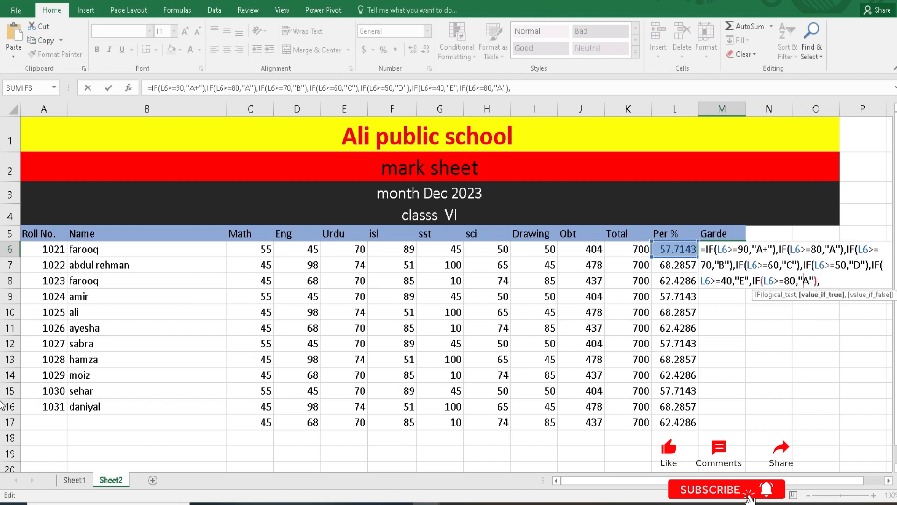
{"action": "key", "text": "shift+Right"}
{"action": "type", "text": "Fail"}
Change the condition of the "Fail" clause in the M6 formula to L6<=40.
{"action": "key", "text": "Left"}
{"action": "key", "text": "Left"}
{"action": "key", "text": "Left"}
{"action": "key", "text": "Left"}
{"action": "key", "text": "Left"}
{"action": "key", "text": "Left"}
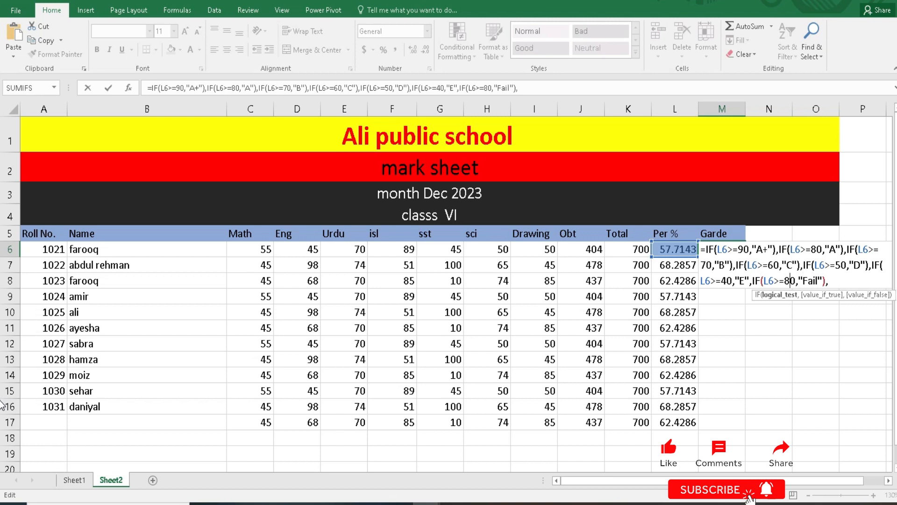
{"action": "key", "text": "Delete"}
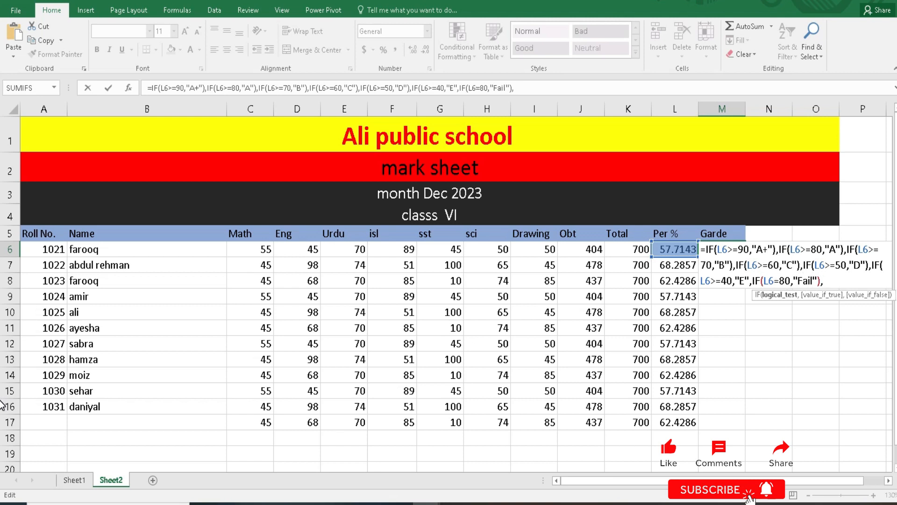
{"action": "type", "text": "<"}
{"action": "key", "text": "shift+Left"}
{"action": "type", "text": "4"}
{"action": "key", "text": "Right"}
{"action": "key", "text": "Right"}
{"action": "key", "text": "Right"}
{"action": "key", "text": "Right"}
{"action": "key", "text": "Right"}
{"action": "key", "text": "Right"}
{"action": "key", "text": "Right"}
{"action": "key", "text": "Right"}
{"action": "key", "text": "Right"}
{"action": "key", "text": "Right"}
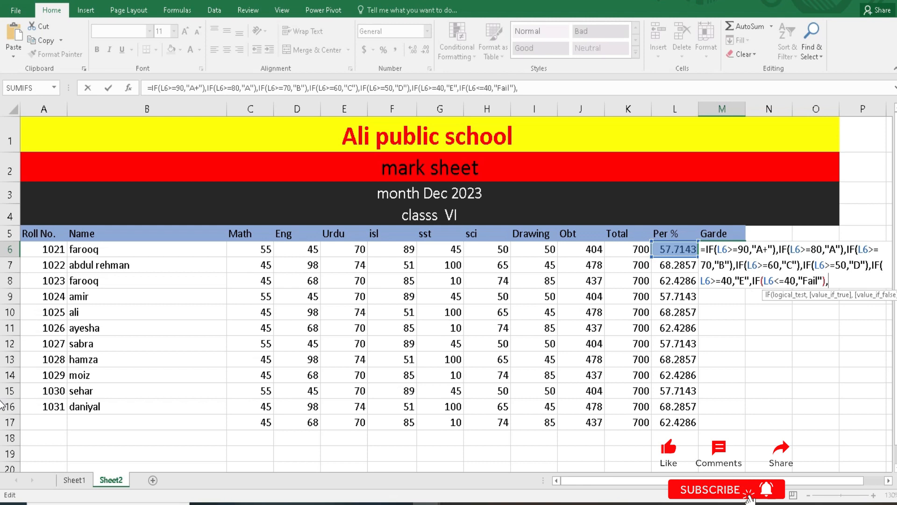
Replace the closing parenthesis and comma after "Fail" with "Check value " as the last IF's value if false.
{"action": "key", "text": "BackSpace"}
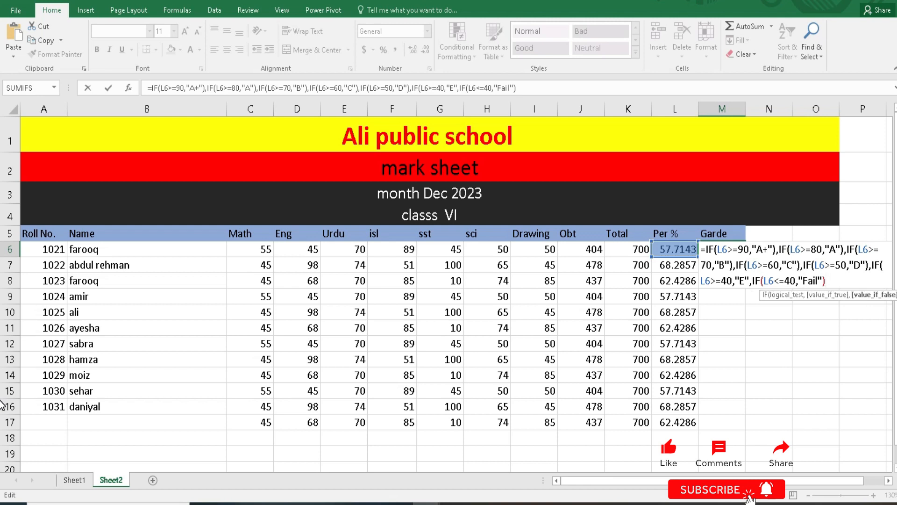
{"action": "key", "text": "BackSpace"}
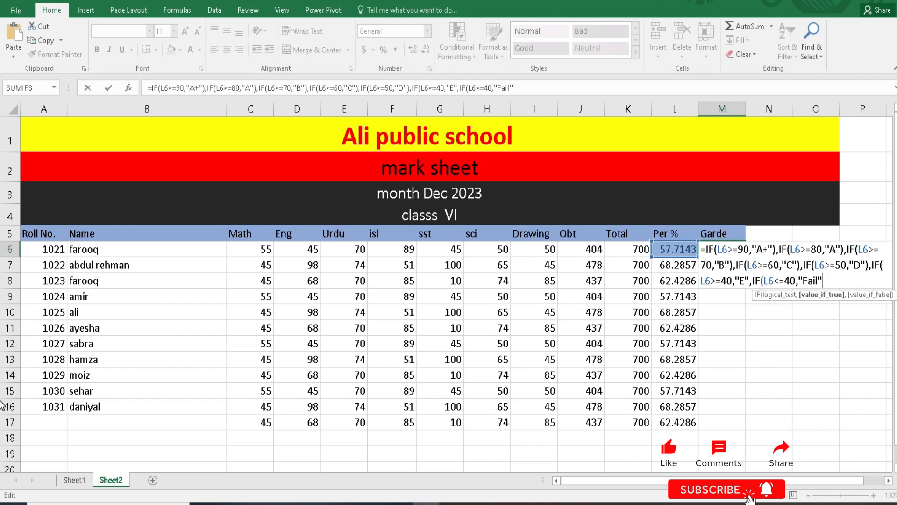
{"action": "type", "text": ",\"Fail\",\""}
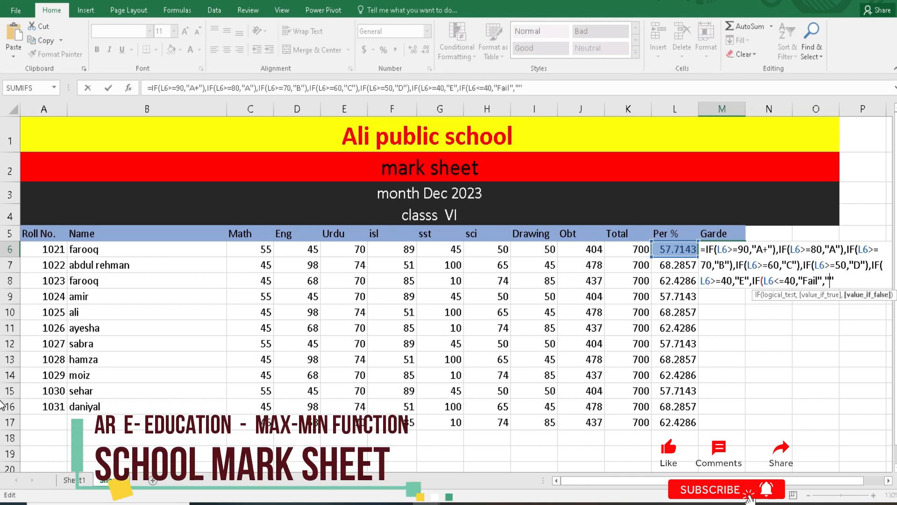
{"action": "type", "text": "Chec"}
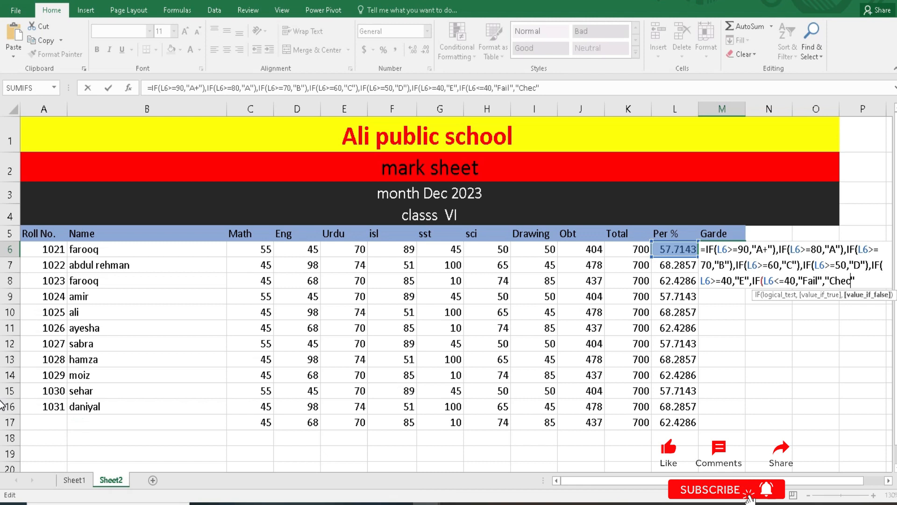
{"action": "type", "text": "k value"}
Try to enter the grade formula in M6.
{"action": "key", "text": "Return"}
{"action": "key", "text": "Return"}
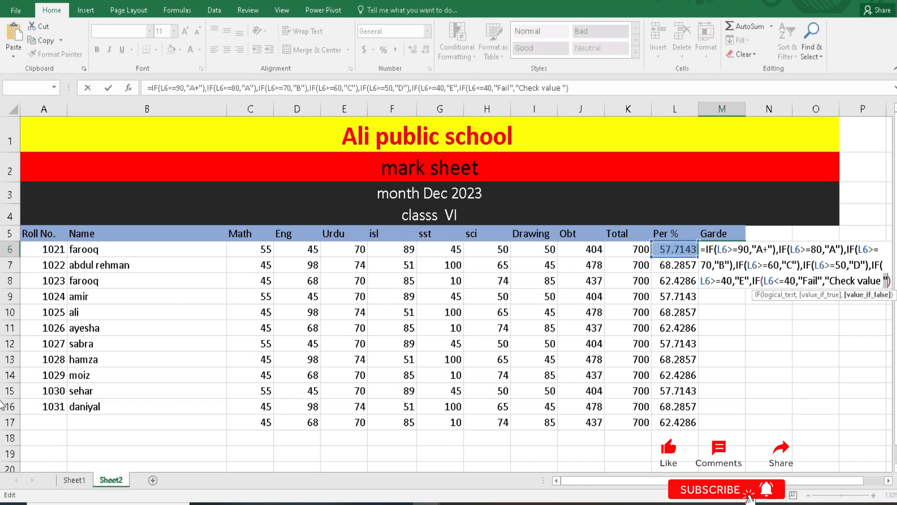
{"action": "key", "text": "Up"}
{"action": "key", "text": "Left"}
{"action": "key", "text": "Left"}
{"action": "key", "text": "Down"}
{"action": "key", "text": "Down"}
{"action": "key", "text": "Return"}
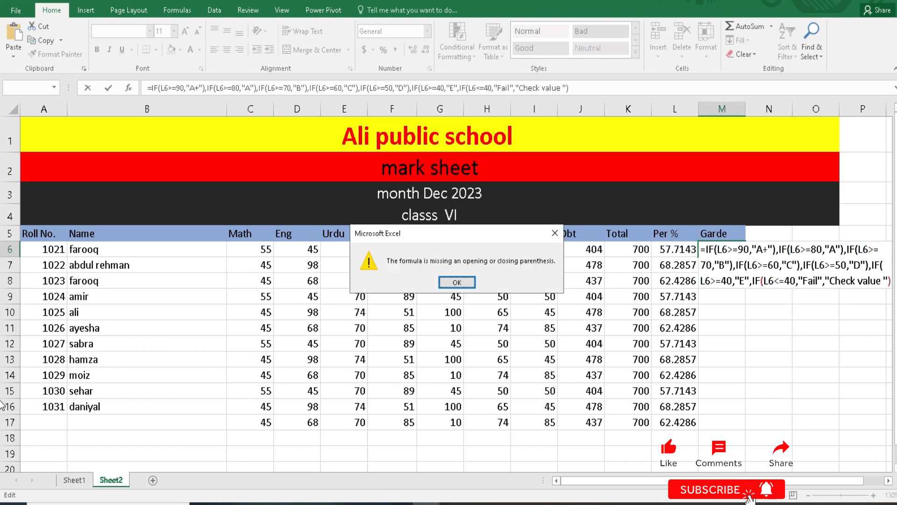
{"action": "key", "text": "Return"}
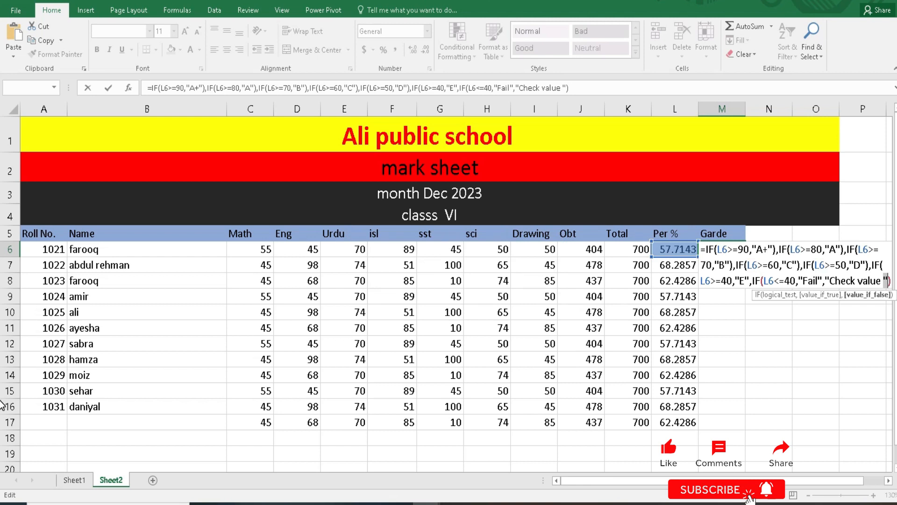
Delete the closing parentheses after "A+" and "A" in the M6 formula so the IF clauses nest.
{"action": "left_click", "coordinate": [774, 241]}
{"action": "key", "text": "BackSpace"}
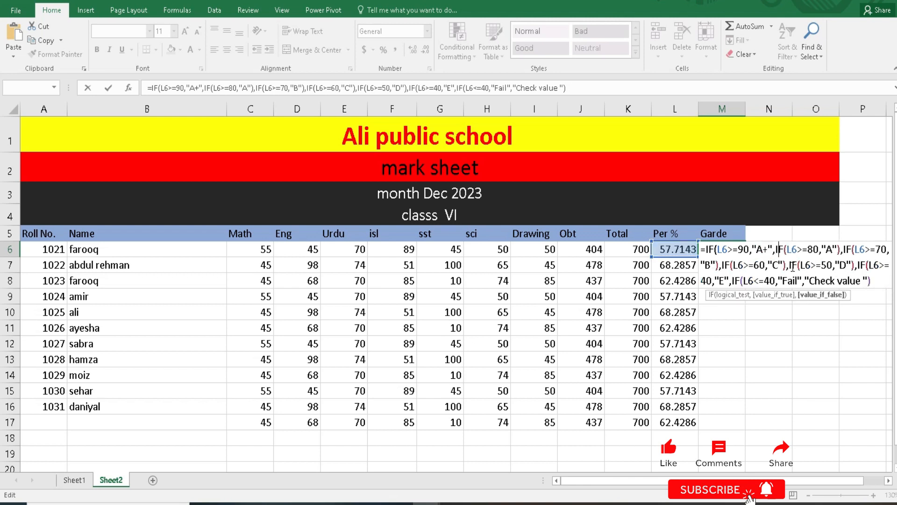
{"action": "key", "text": "Left"}
{"action": "key", "text": "Left"}
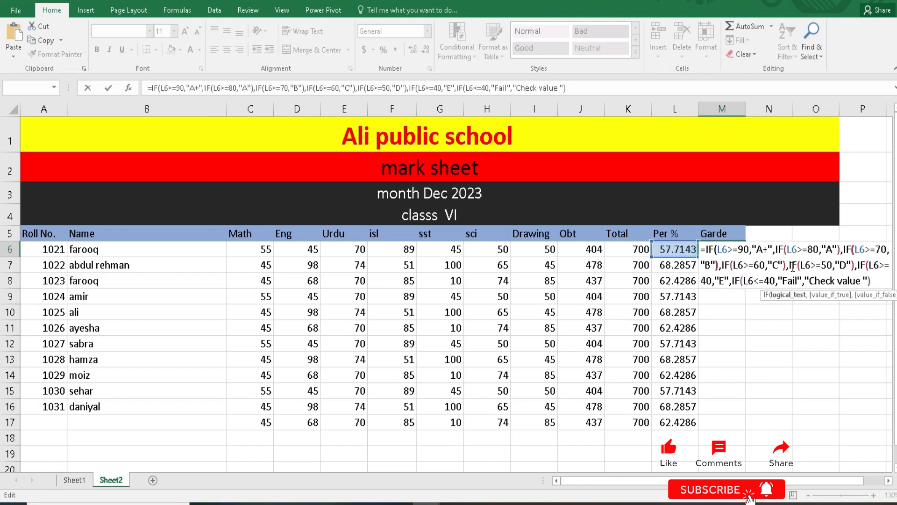
{"action": "key", "text": "Left"}
{"action": "key", "text": "Left"}
{"action": "key", "text": "Left"}
{"action": "key", "text": "Left"}
{"action": "key", "text": "Left"}
{"action": "key", "text": "Left"}
{"action": "key", "text": "Left"}
{"action": "key", "text": "Left"}
{"action": "key", "text": "Left"}
{"action": "key", "text": "BackSpace"}
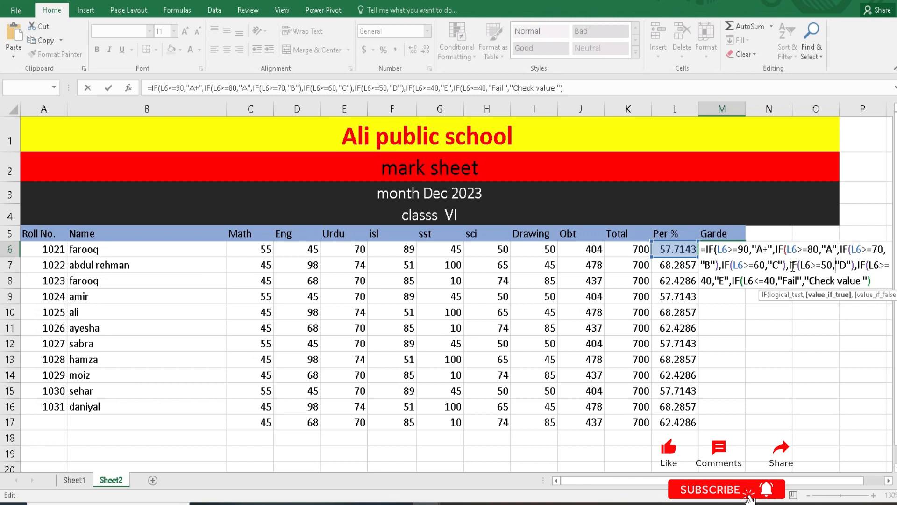
Delete the closing parentheses after "D" and "C" in the M6 formula, keeping the commas.
{"action": "key", "text": "BackSpace"}
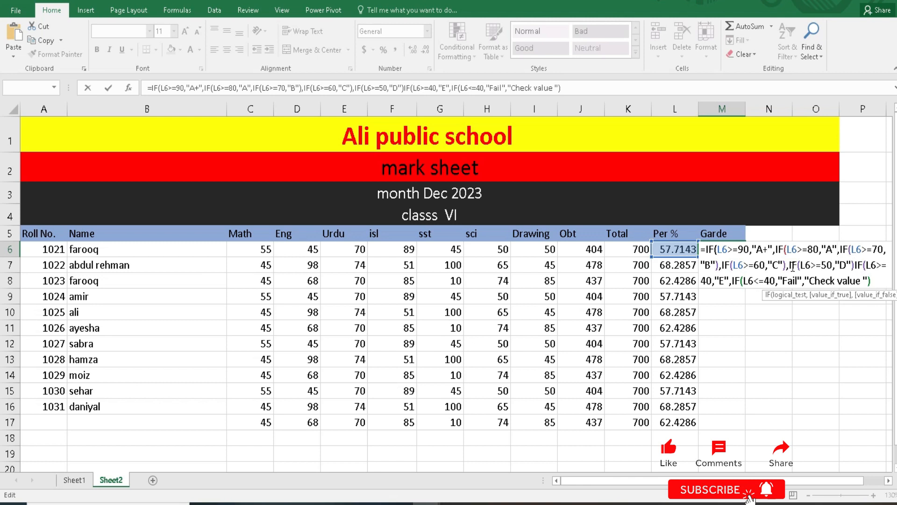
{"action": "key", "text": "BackSpace"}
{"action": "type", "text": ","}
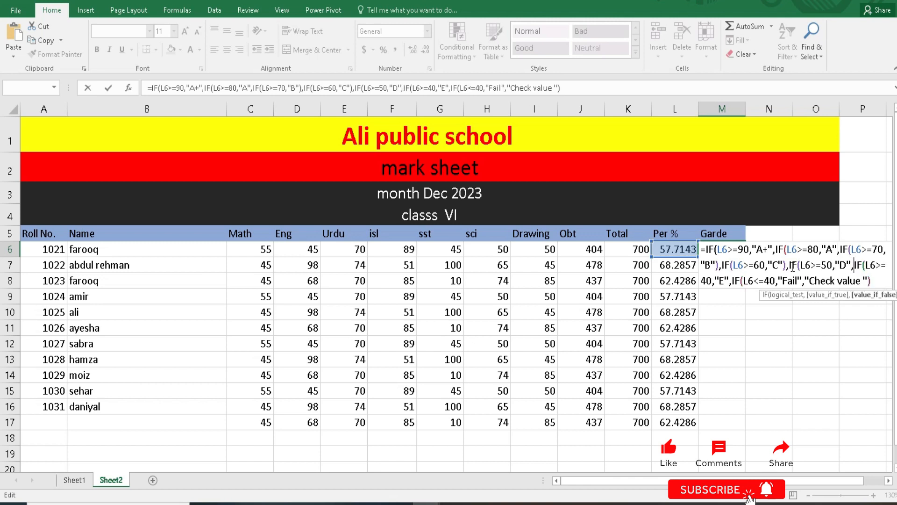
{"action": "key", "text": "Left"}
{"action": "key", "text": "Left"}
{"action": "key", "text": "Left"}
{"action": "key", "text": "Left"}
{"action": "key", "text": "Left"}
{"action": "key", "text": "Left"}
{"action": "key", "text": "Left"}
{"action": "key", "text": "Left"}
{"action": "key", "text": "Left"}
{"action": "key", "text": "Left"}
{"action": "key", "text": "Left"}
{"action": "key", "text": "Left"}
{"action": "key", "text": "Left"}
{"action": "key", "text": "Left"}
{"action": "key", "text": "Left"}
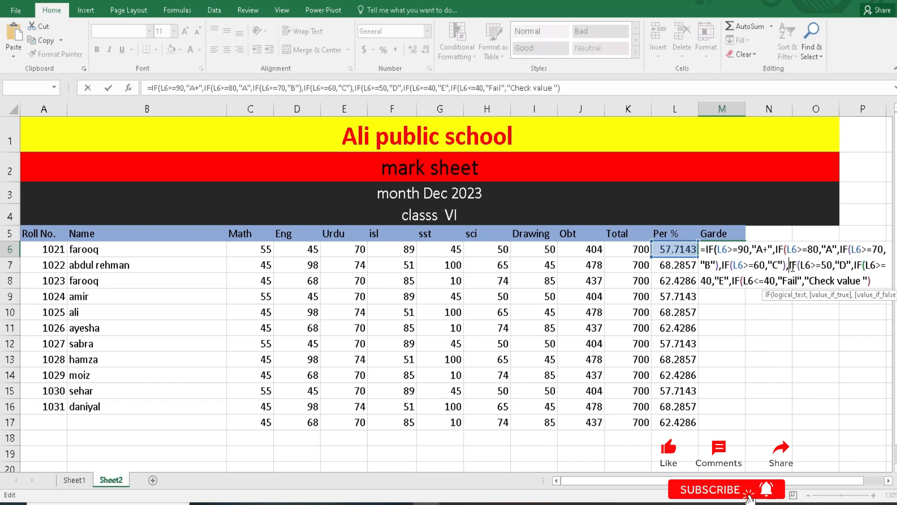
{"action": "key", "text": "BackSpace"}
Delete the closing parenthesis after "B" in the M6 formula.
{"action": "key", "text": "Left"}
{"action": "key", "text": "Left"}
{"action": "key", "text": "Left"}
{"action": "key", "text": "Left"}
{"action": "key", "text": "Left"}
{"action": "key", "text": "Left"}
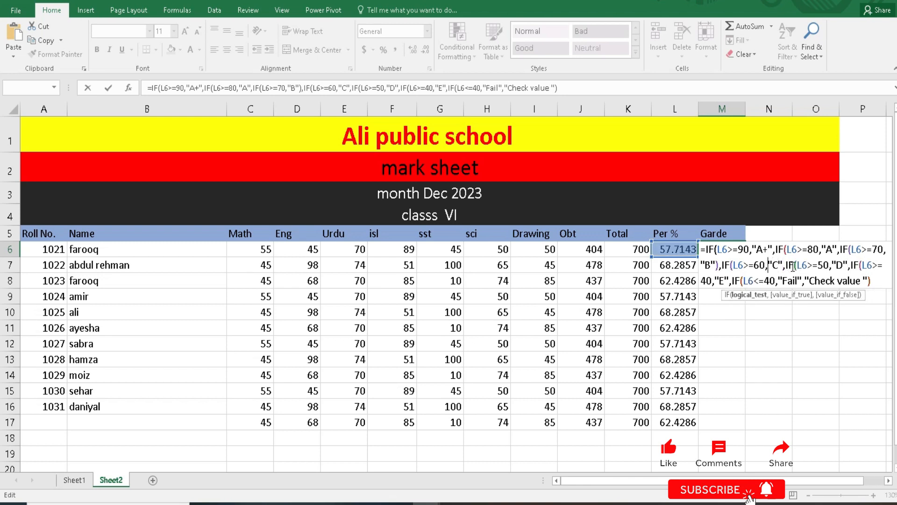
{"action": "key", "text": "Left"}
{"action": "key", "text": "Left"}
{"action": "key", "text": "Left"}
{"action": "key", "text": "Left"}
{"action": "key", "text": "Left"}
{"action": "key", "text": "Left"}
{"action": "key", "text": "Left"}
{"action": "key", "text": "Left"}
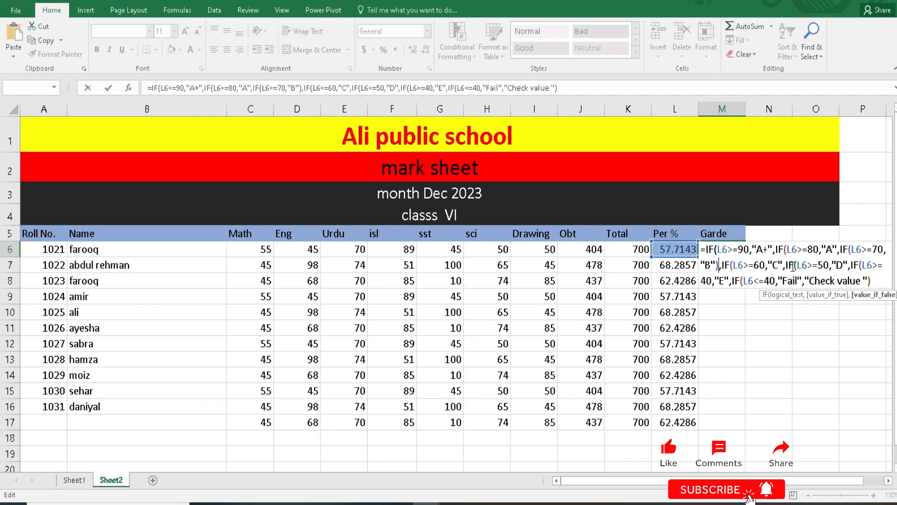
{"action": "key", "text": "BackSpace"}
Check the remaining clauses of the M6 formula for stray closing parentheses.
{"action": "key", "text": "Right"}
{"action": "key", "text": "Right"}
{"action": "key", "text": "Right"}
{"action": "key", "text": "Right"}
{"action": "key", "text": "Right"}
{"action": "key", "text": "Right"}
{"action": "key", "text": "Right"}
{"action": "key", "text": "Right"}
{"action": "key", "text": "Right"}
{"action": "key", "text": "Right"}
{"action": "key", "text": "Right"}
{"action": "key", "text": "Right"}
{"action": "key", "text": "Right"}
{"action": "key", "text": "Right"}
{"action": "key", "text": "Right"}
{"action": "key", "text": "Right"}
{"action": "key", "text": "Right"}
{"action": "key", "text": "Right"}
{"action": "key", "text": "Right"}
{"action": "key", "text": "Right"}
{"action": "key", "text": "Right"}
{"action": "key", "text": "Right"}
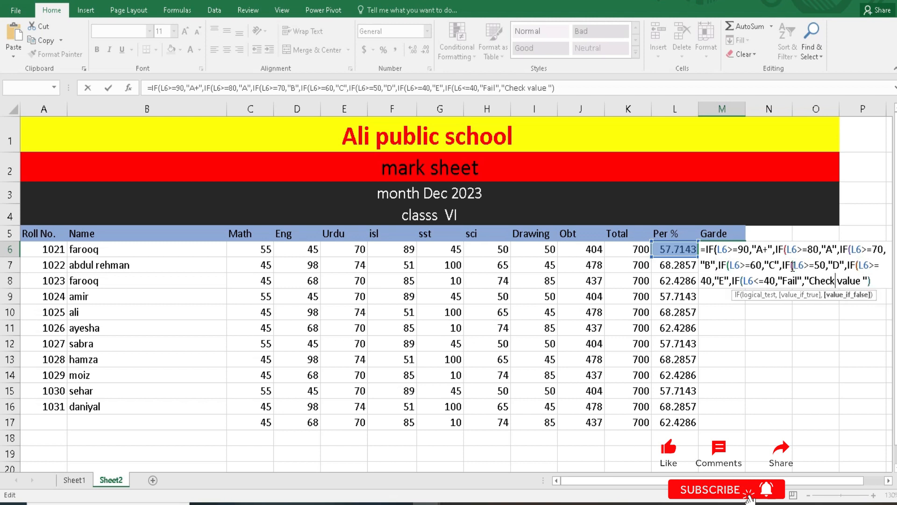
{"action": "key", "text": "Left"}
{"action": "key", "text": "Left"}
{"action": "key", "text": "Left"}
{"action": "key", "text": "Left"}
{"action": "key", "text": "Left"}
{"action": "key", "text": "Left"}
{"action": "key", "text": "Left"}
{"action": "key", "text": "Left"}
{"action": "key", "text": "Left"}
{"action": "key", "text": "Left"}
{"action": "key", "text": "Left"}
{"action": "key", "text": "Left"}
{"action": "key", "text": "Left"}
{"action": "key", "text": "Left"}
{"action": "key", "text": "Left"}
{"action": "key", "text": "Left"}
{"action": "key", "text": "Left"}
{"action": "key", "text": "Left"}
{"action": "key", "text": "Left"}
{"action": "key", "text": "Left"}
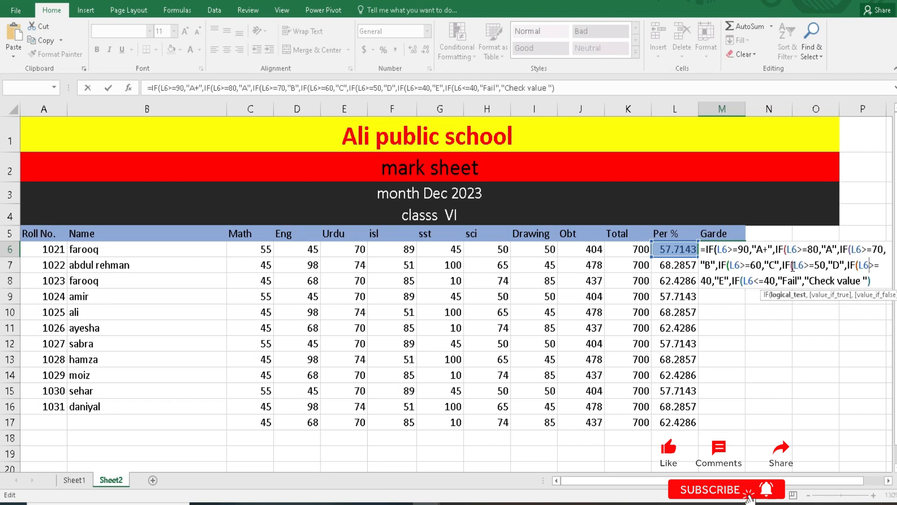
Enter the nested grade formula in M6 and fill it down to M17.
{"action": "key", "text": "Return"}
{"action": "key", "text": "Return"}
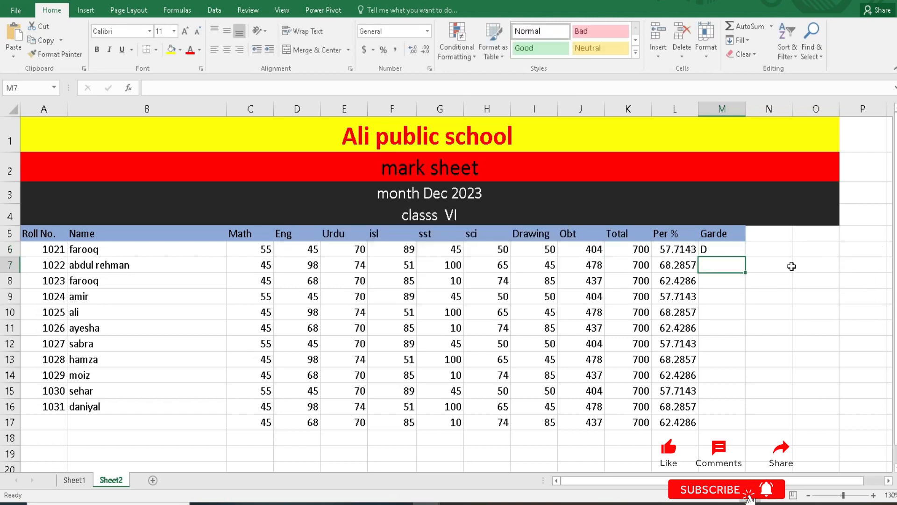
{"action": "key", "text": "Up"}
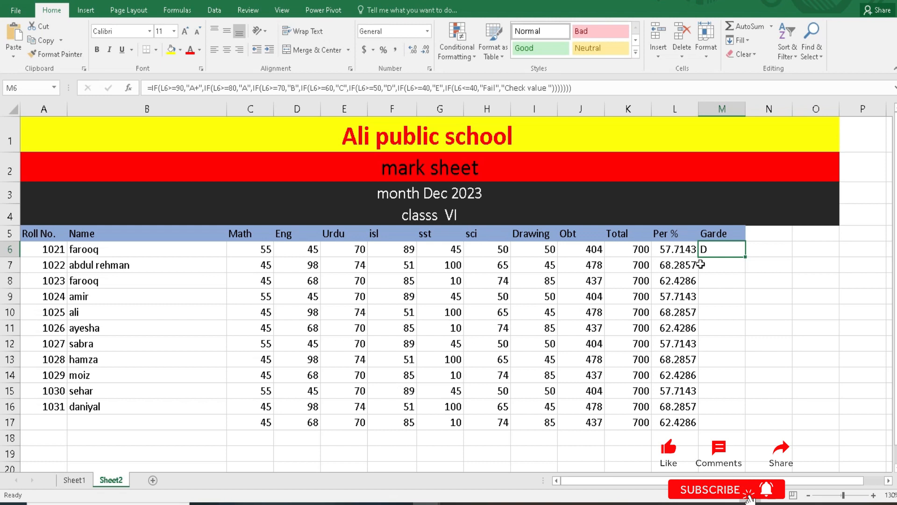
{"action": "left_click_drag", "start_coordinate": [746, 258], "coordinate": [746, 432]}
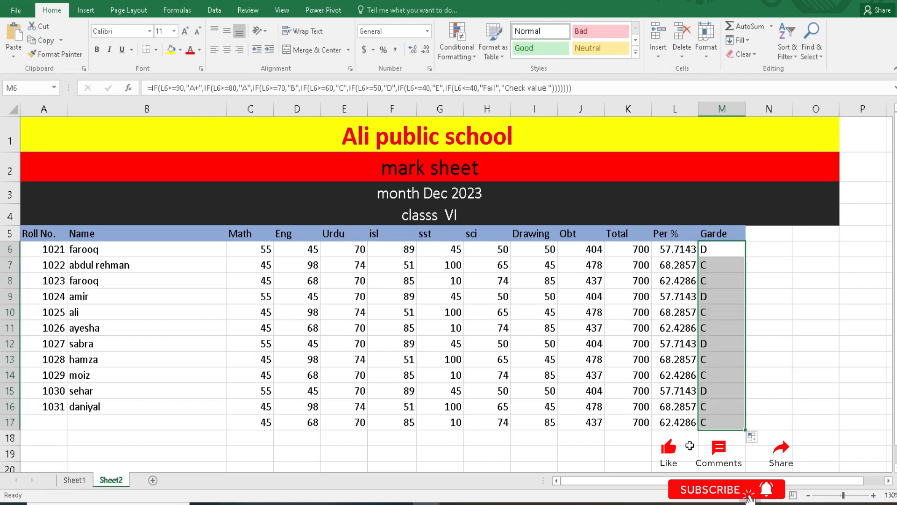
{"action": "left_click", "coordinate": [559, 468]}
Set the isl mark in F15 to 40.
{"action": "left_click", "coordinate": [402, 391]}
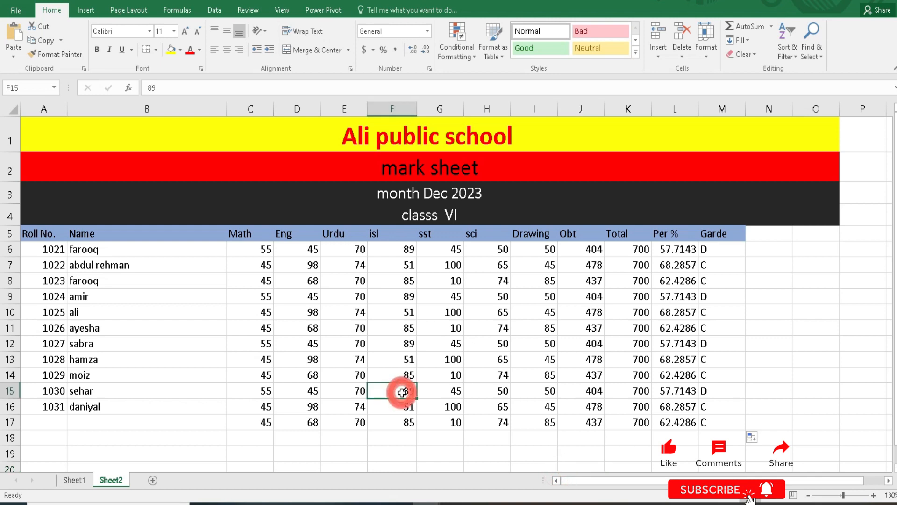
{"action": "type", "text": "40"}
{"action": "key", "text": "Up"}
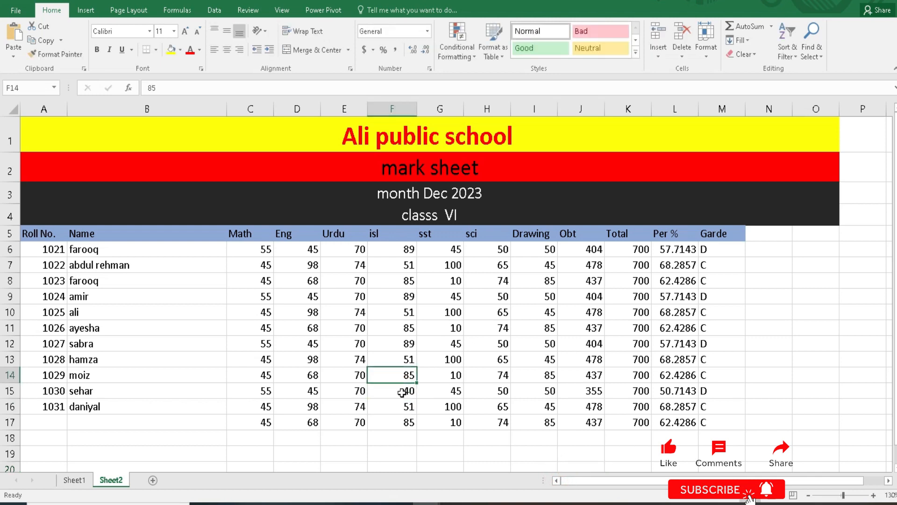
Set the Urdu mark in E6 to 100.
{"action": "key", "text": "Up"}
{"action": "key", "text": "Up"}
{"action": "key", "text": "Up"}
{"action": "key", "text": "Up"}
{"action": "key", "text": "Up"}
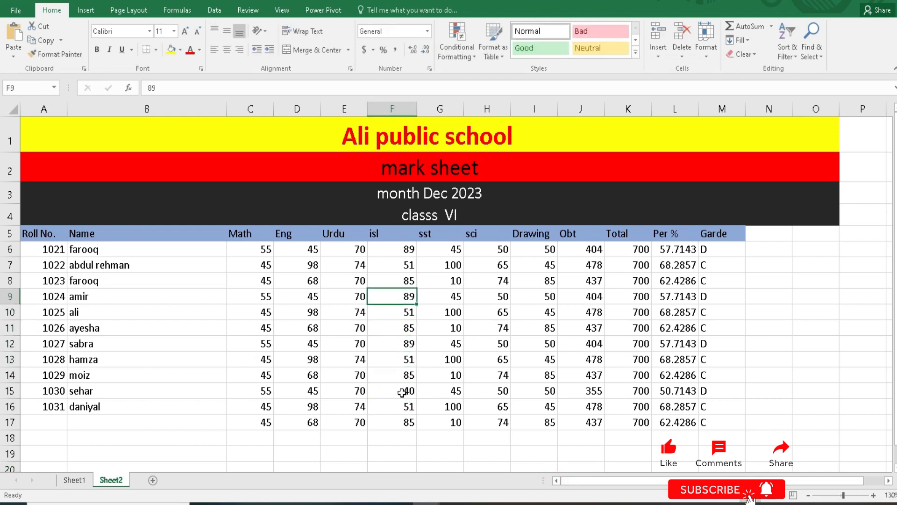
{"action": "key", "text": "Left"}
{"action": "key", "text": "Up"}
{"action": "key", "text": "Up"}
{"action": "key", "text": "Up"}
{"action": "type", "text": "100"}
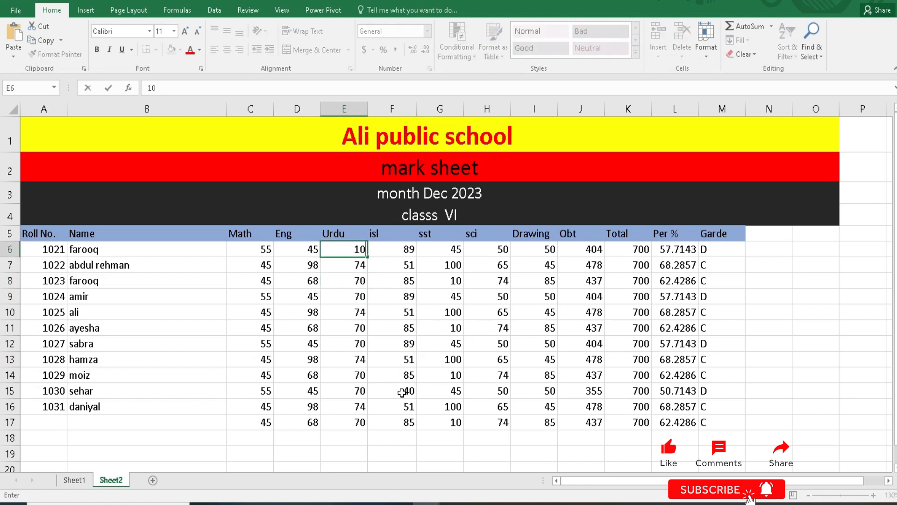
{"action": "key", "text": "Return"}
Set the Urdu mark in E9 to 100.
{"action": "key", "text": "Down"}
{"action": "key", "text": "Down"}
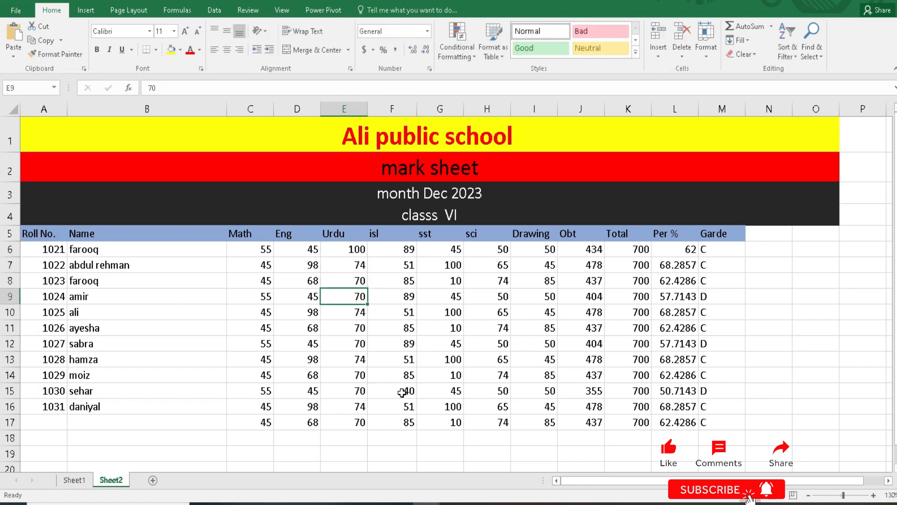
{"action": "type", "text": "100"}
{"action": "key", "text": "Return"}
{"action": "key", "text": "Up"}
{"action": "key", "text": "Right"}
{"action": "key", "text": "Right"}
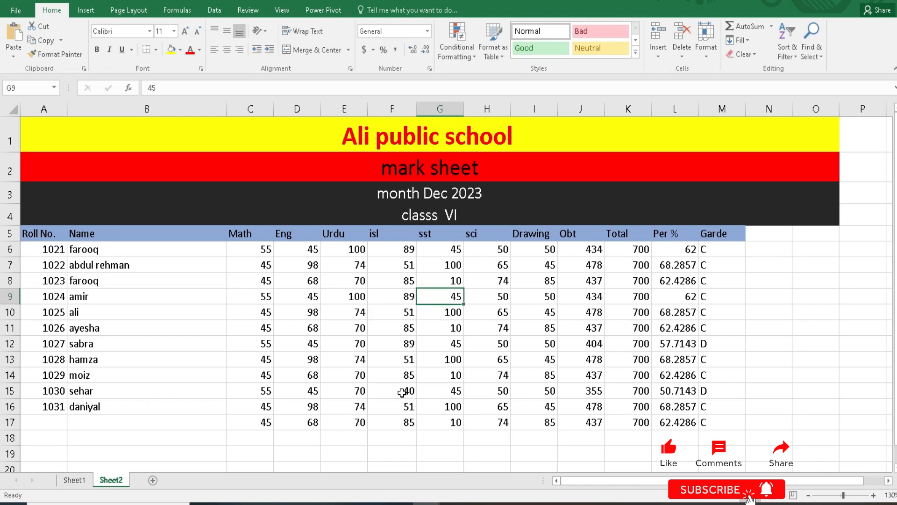
Set the sci mark in H9 and the Drawing mark in I10 to 100.
{"action": "key", "text": "Right"}
{"action": "type", "text": "100"}
{"action": "key", "text": "Return"}
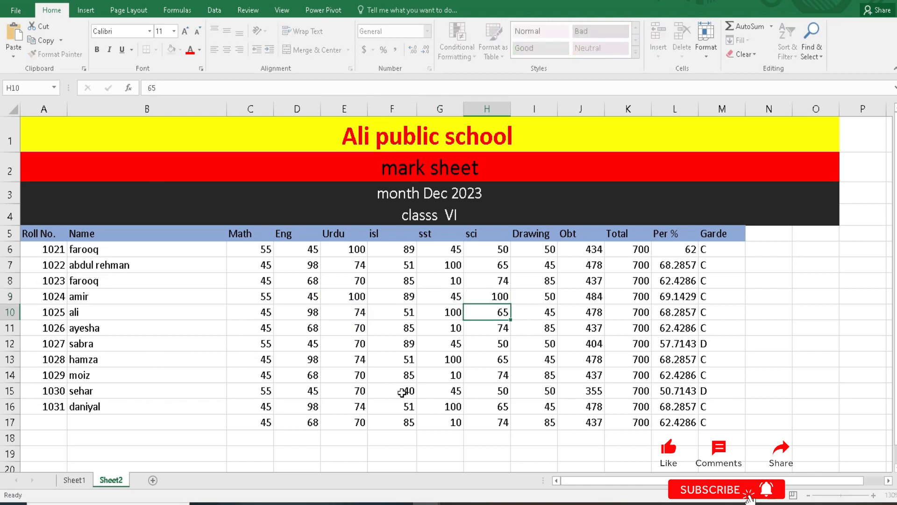
{"action": "key", "text": "Right"}
{"action": "type", "text": "100"}
{"action": "key", "text": "Return"}
Set the Math mark in C12 to 100.
{"action": "key", "text": "Left"}
{"action": "key", "text": "Left"}
{"action": "key", "text": "Left"}
{"action": "key", "text": "Left"}
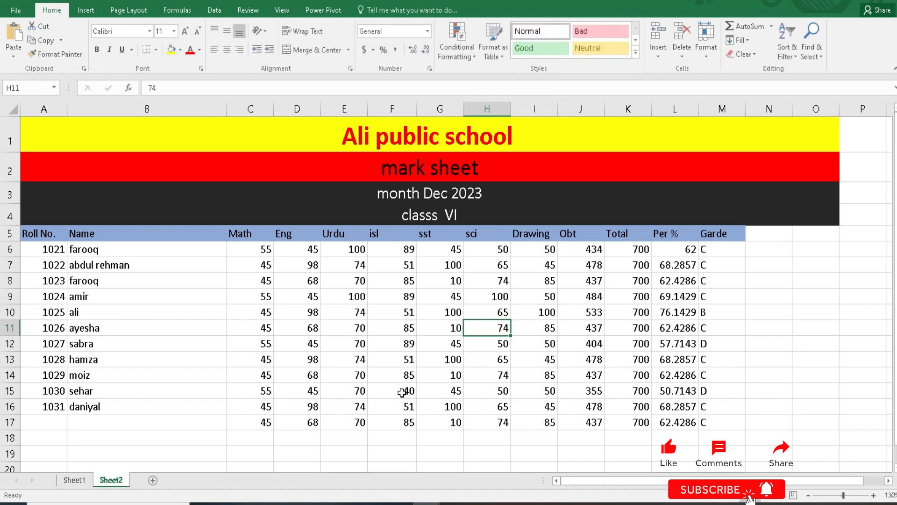
{"action": "key", "text": "Down"}
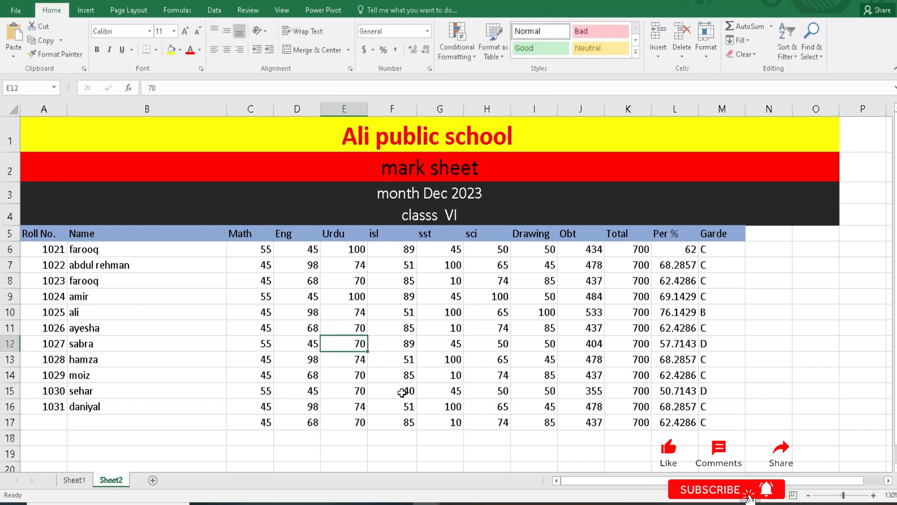
{"action": "key", "text": "Left"}
{"action": "key", "text": "Left"}
{"action": "type", "text": "100"}
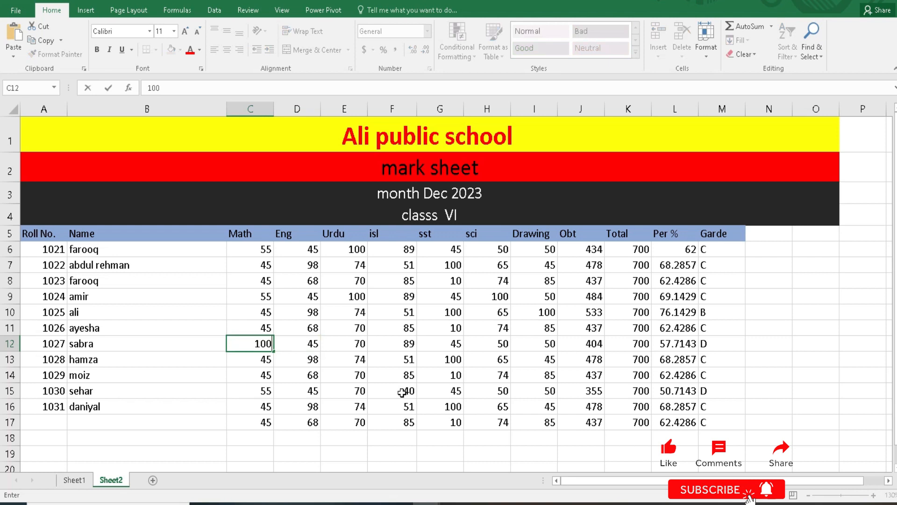
{"action": "key", "text": "Return"}
Set the sci mark in H12 to 100.
{"action": "key", "text": "Up"}
{"action": "key", "text": "Right"}
{"action": "key", "text": "Right"}
{"action": "key", "text": "Right"}
{"action": "key", "text": "Right"}
{"action": "key", "text": "Right"}
{"action": "type", "text": "100"}
{"action": "key", "text": "Return"}
Set the Drawing mark in I12 to 100.
{"action": "key", "text": "Up"}
{"action": "key", "text": "Right"}
{"action": "key", "text": "Right"}
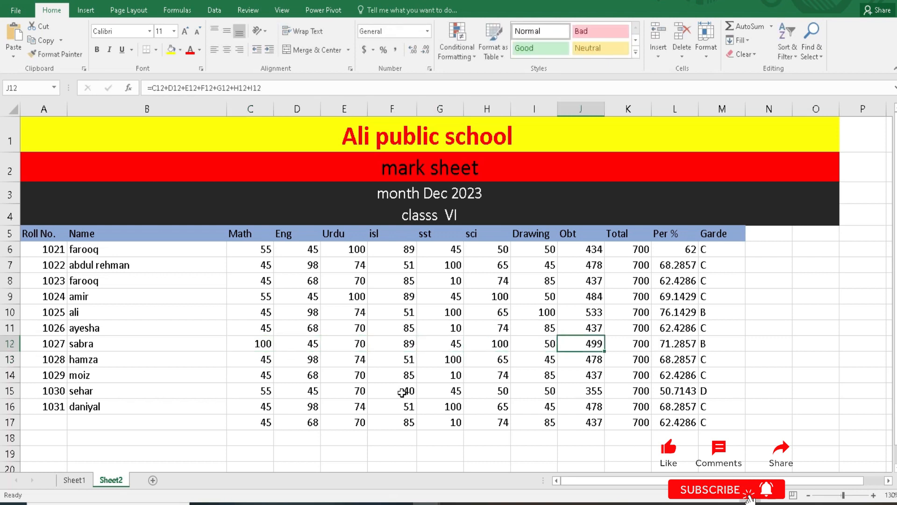
{"action": "key", "text": "Left"}
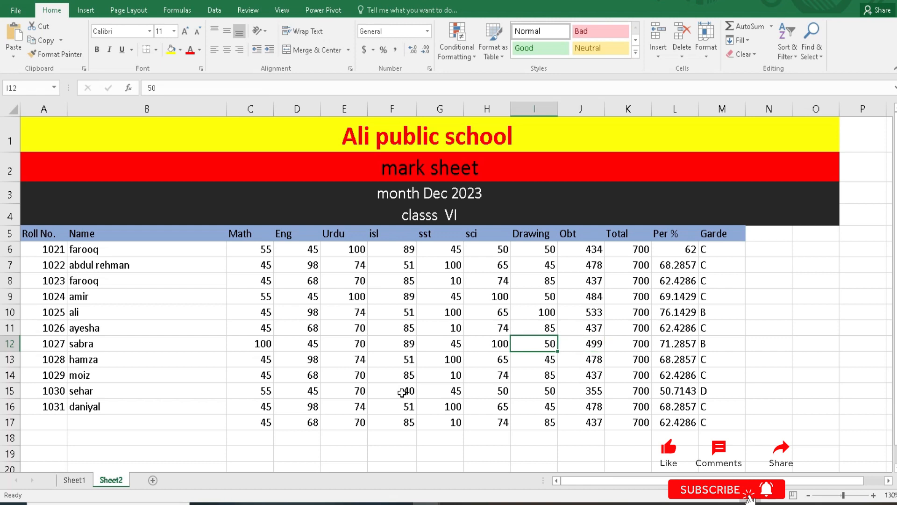
{"action": "type", "text": "100"}
{"action": "key", "text": "Return"}
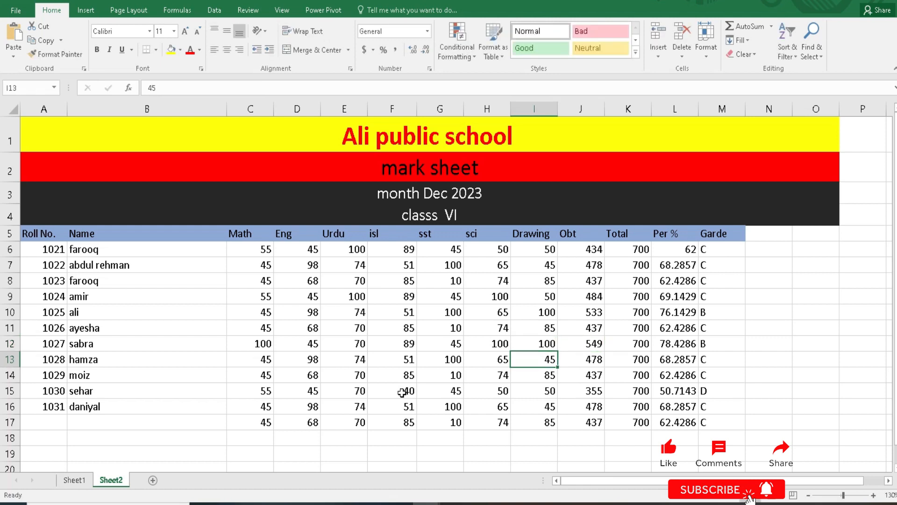
Set the sst mark in G12 to 100.
{"action": "key", "text": "Left"}
{"action": "key", "text": "Left"}
{"action": "key", "text": "Down"}
{"action": "key", "text": "Down"}
{"action": "key", "text": "Up"}
{"action": "key", "text": "Up"}
{"action": "key", "text": "Up"}
{"action": "type", "text": "100"}
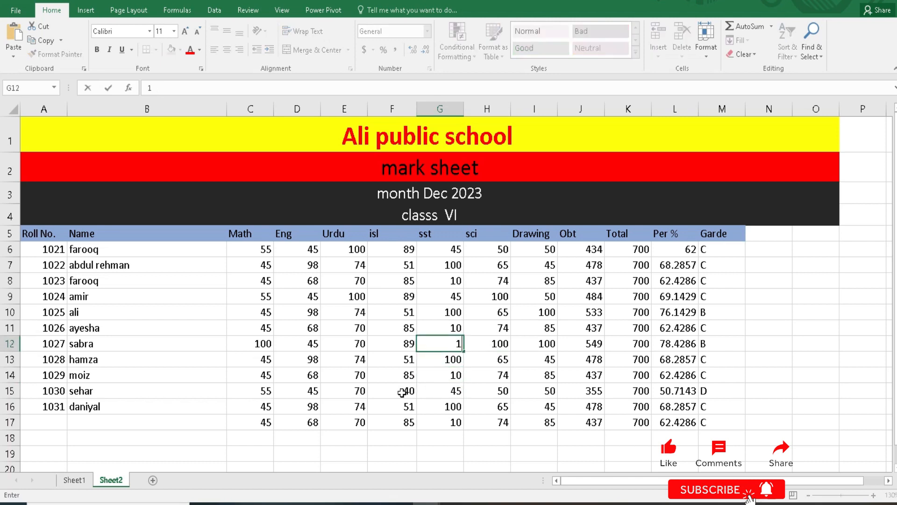
{"action": "key", "text": "Return"}
Set the Eng mark in D8 to 100.
{"action": "key", "text": "Left"}
{"action": "key", "text": "Up"}
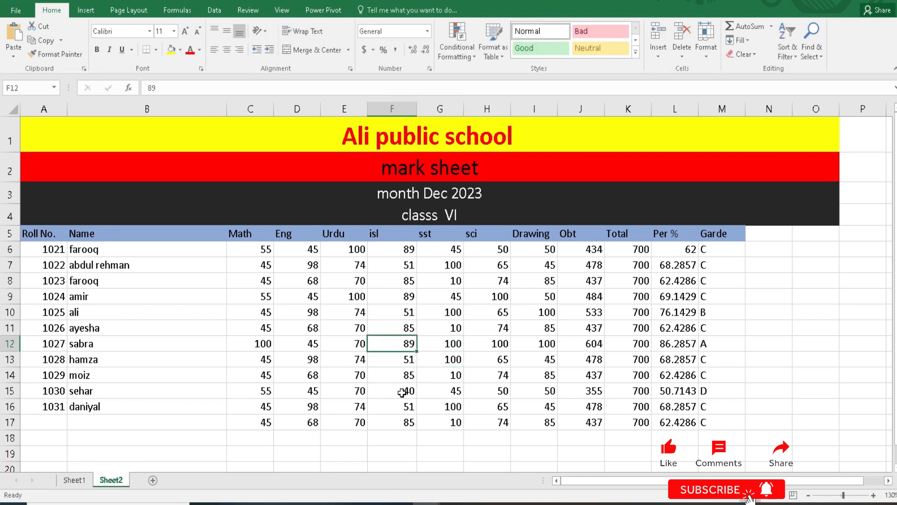
{"action": "key", "text": "Up"}
{"action": "key", "text": "Up"}
{"action": "key", "text": "Left"}
{"action": "key", "text": "Up"}
{"action": "key", "text": "Up"}
{"action": "key", "text": "Left"}
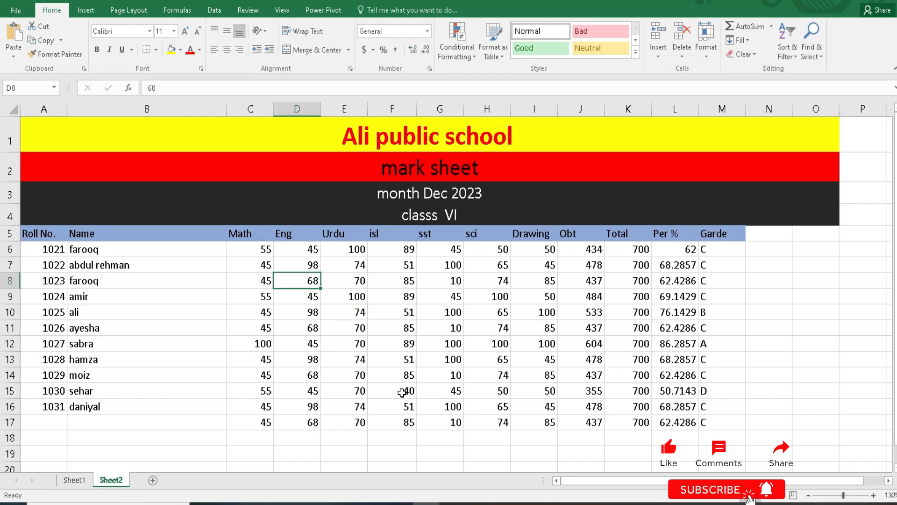
{"action": "type", "text": "100"}
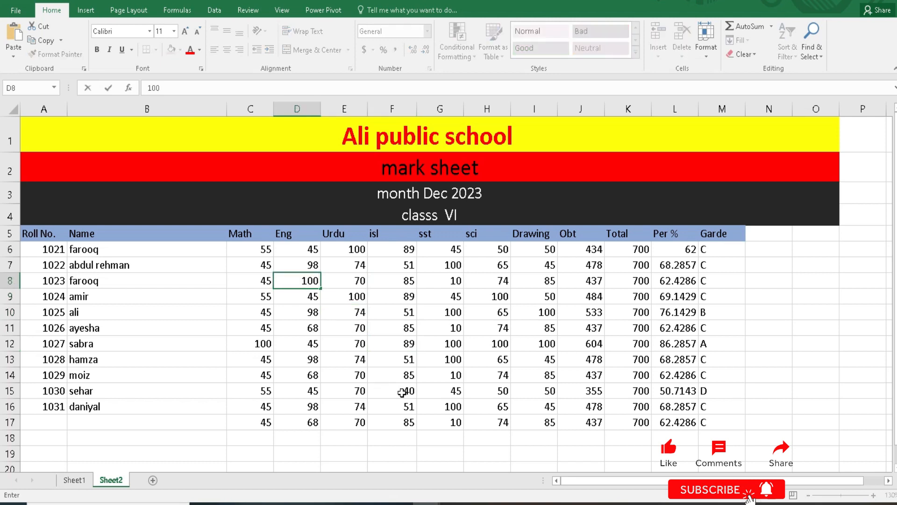
{"action": "key", "text": "Return"}
Set the Math mark in C8 and the Urdu mark in E8 to 100.
{"action": "key", "text": "Up"}
{"action": "key", "text": "Left"}
{"action": "type", "text": "100"}
{"action": "key", "text": "Return"}
{"action": "key", "text": "Up"}
{"action": "key", "text": "Right"}
{"action": "key", "text": "Right"}
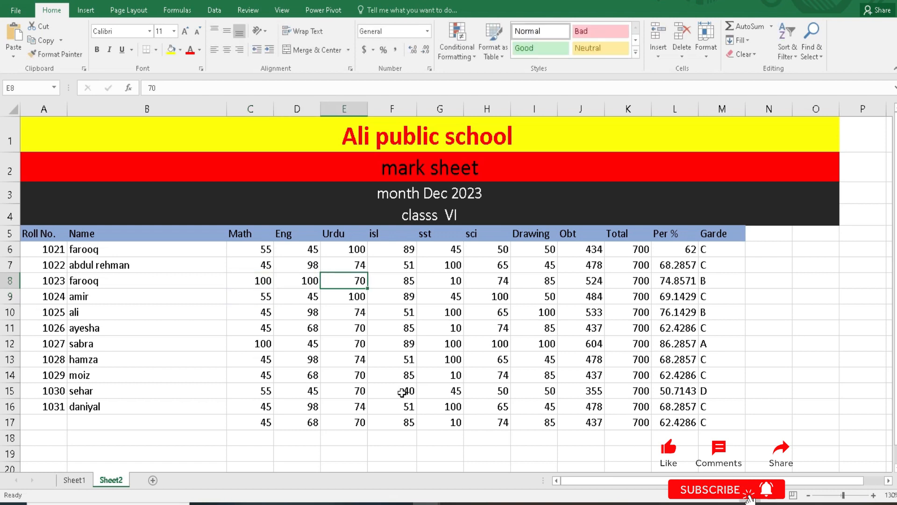
{"action": "type", "text": "100"}
{"action": "key", "text": "Return"}
Set the sst mark in G8 to 100.
{"action": "key", "text": "Up"}
{"action": "key", "text": "Right"}
{"action": "key", "text": "Right"}
{"action": "type", "text": "100"}
{"action": "key", "text": "Return"}
Review the marks, percentages and grades of the mark sheet down to row 17.
{"action": "key", "text": "Down"}
{"action": "key", "text": "Down"}
{"action": "key", "text": "Down"}
{"action": "key", "text": "Down"}
{"action": "key", "text": "Down"}
{"action": "key", "text": "Down"}
{"action": "key", "text": "Down"}
{"action": "key", "text": "Down"}
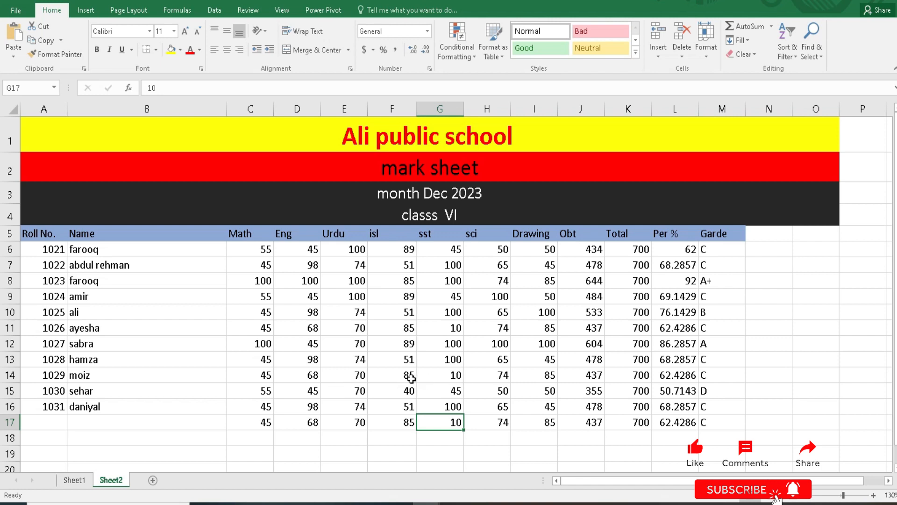
{"action": "scroll", "coordinate": [412, 379], "scroll_direction": "down", "scroll_amount": 3}
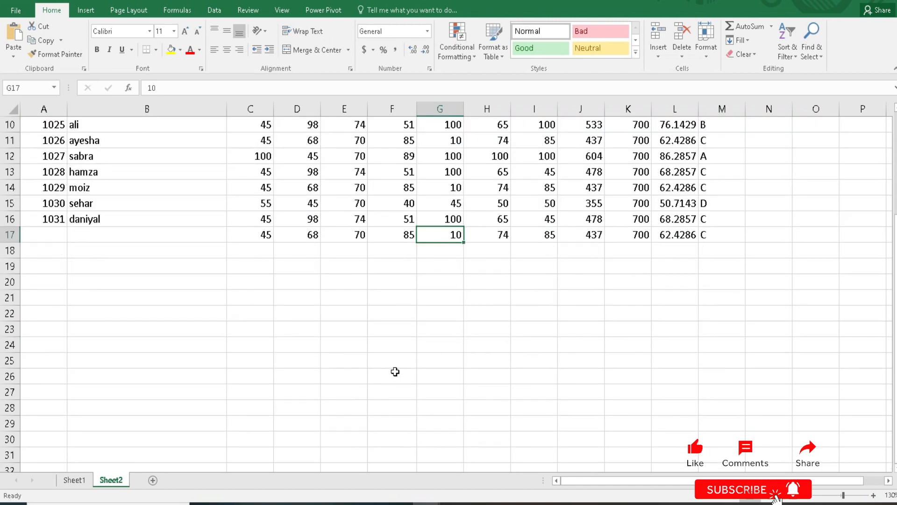
{"action": "scroll", "coordinate": [395, 372], "scroll_direction": "up", "scroll_amount": 3}
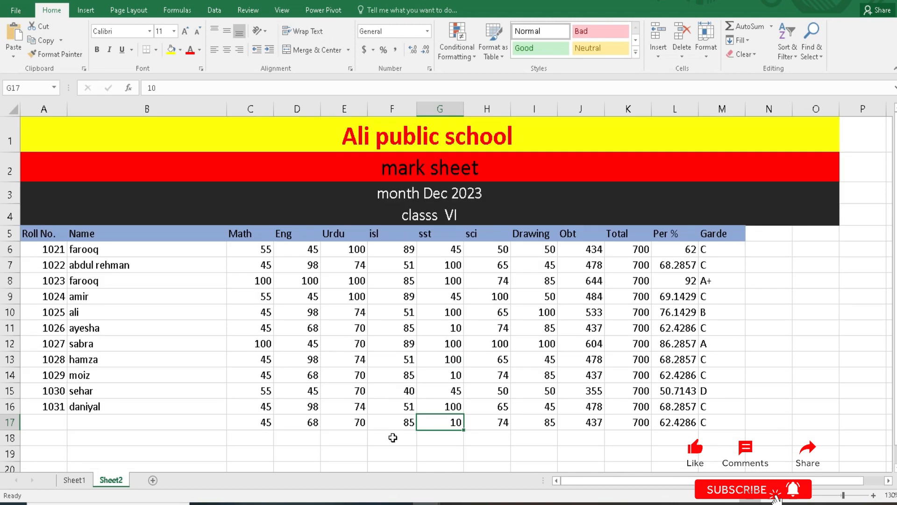
Enter the label "high marks" in B19, below the student list.
{"action": "left_click", "coordinate": [317, 449]}
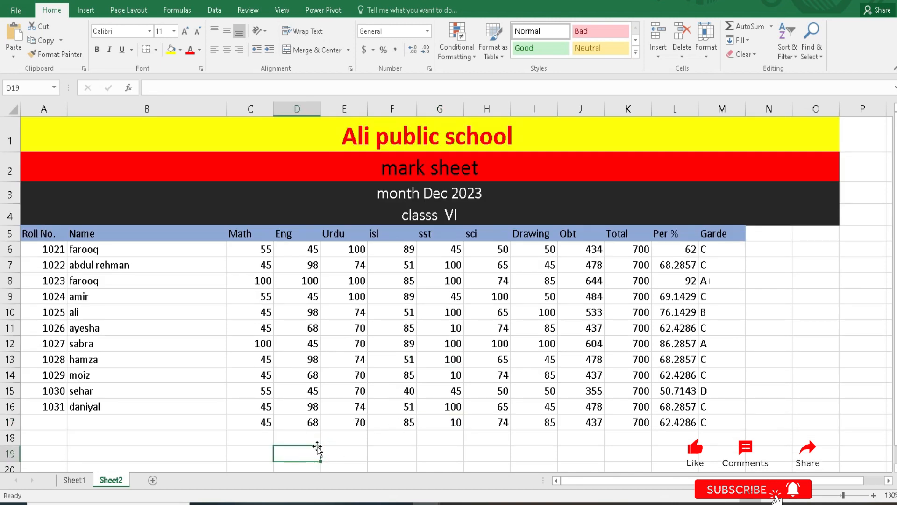
{"action": "scroll", "coordinate": [317, 449], "scroll_direction": "down", "scroll_amount": 1}
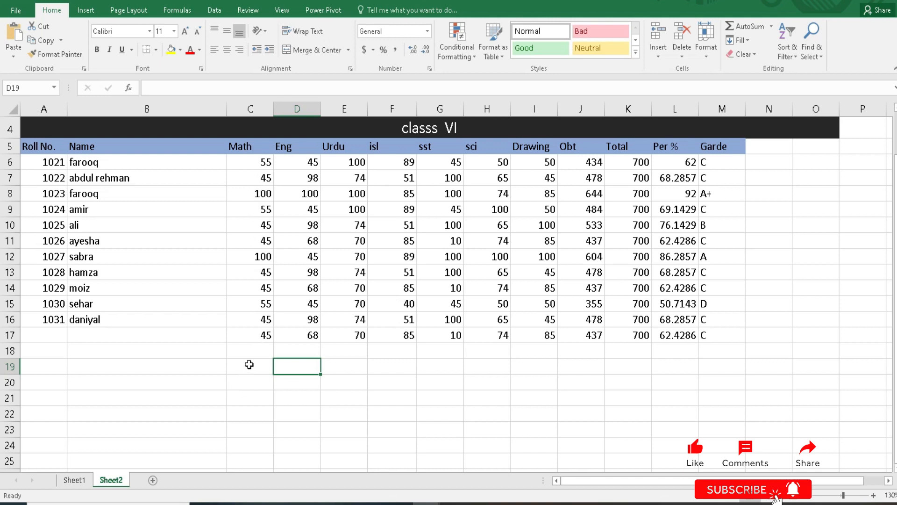
{"action": "left_click", "coordinate": [249, 364]}
{"action": "left_click", "coordinate": [97, 363]}
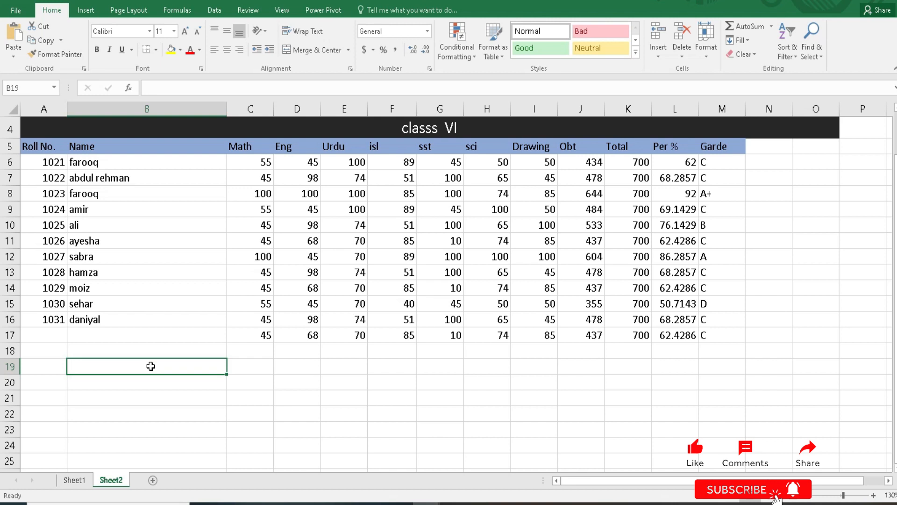
{"action": "type", "text": "high mak"}
{"action": "key", "text": "BackSpace"}
{"action": "type", "text": "rks"}
{"action": "key", "text": "Return"}
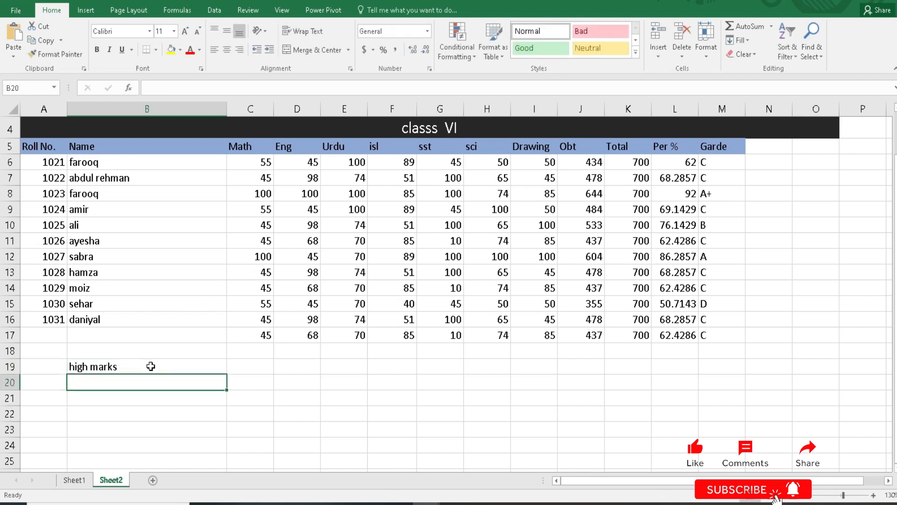
Enter =max(C6:C17) in C19 to find the highest Math mark.
{"action": "key", "text": "Right"}
{"action": "key", "text": "Up"}
{"action": "type", "text": "="}
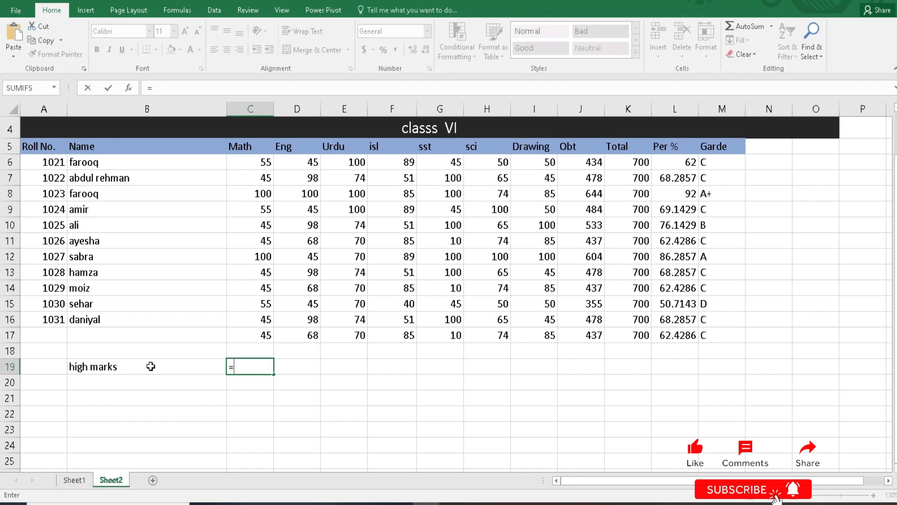
{"action": "type", "text": "max"}
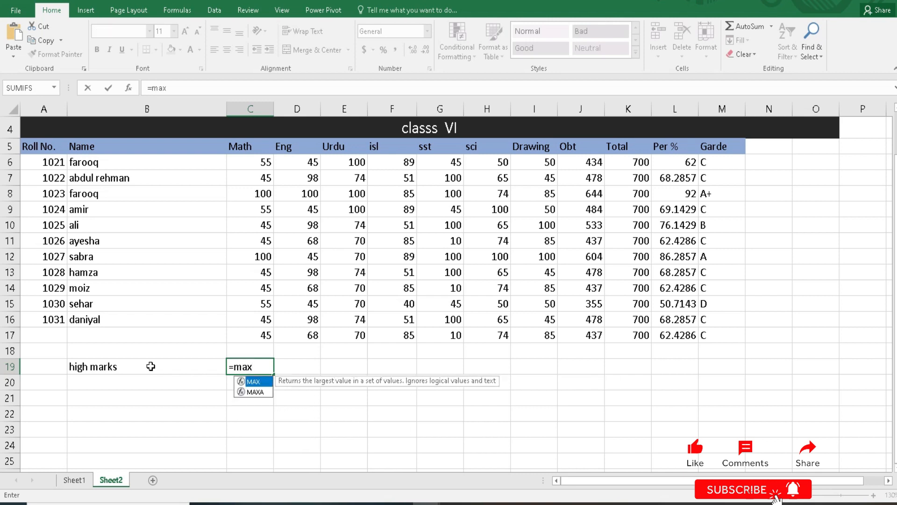
{"action": "type", "text": "("}
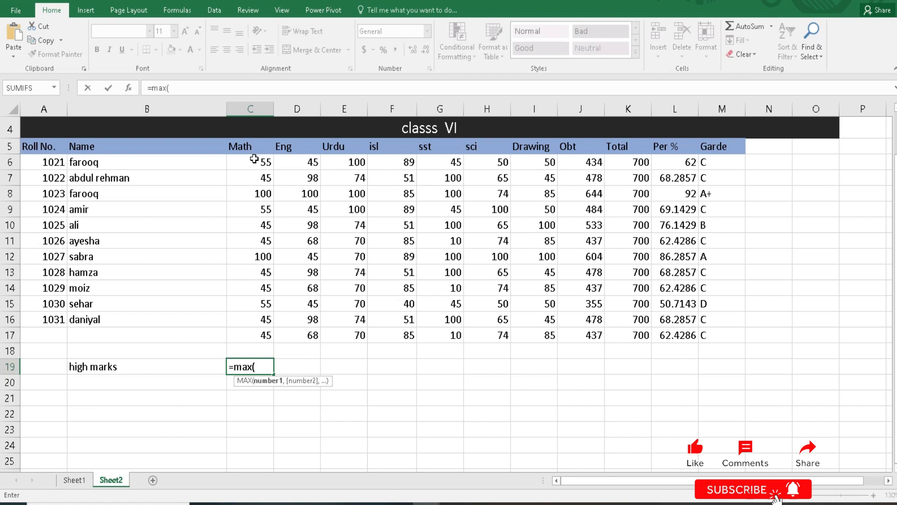
{"action": "left_click_drag", "start_coordinate": [254, 159], "coordinate": [254, 338]}
{"action": "type", "text": ")"}
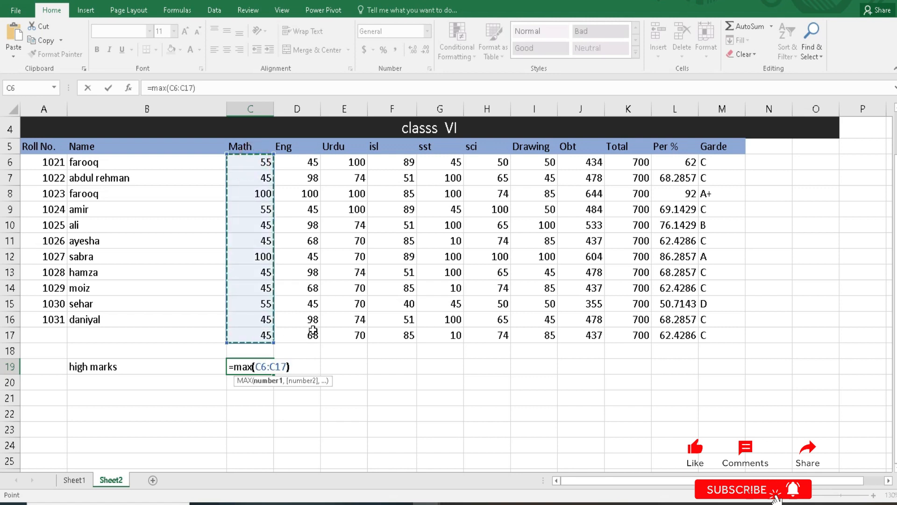
{"action": "key", "text": "Return"}
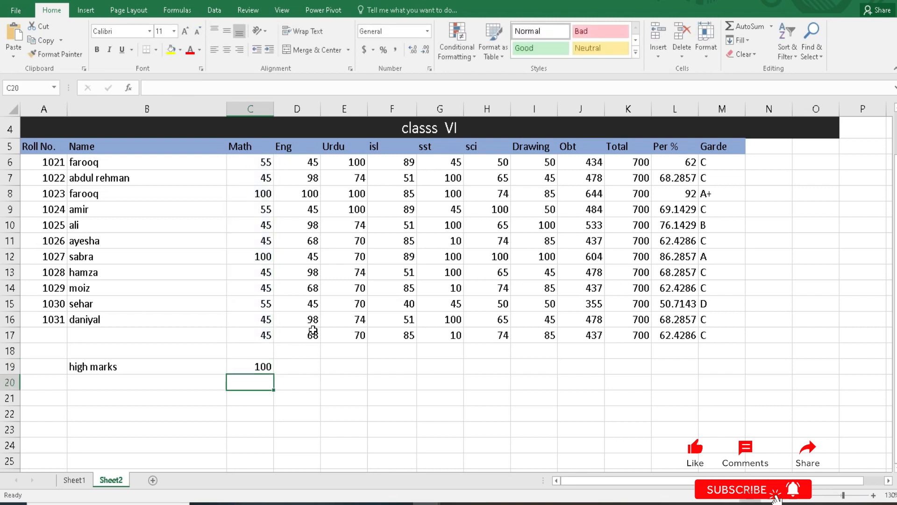
{"action": "key", "text": "Up"}
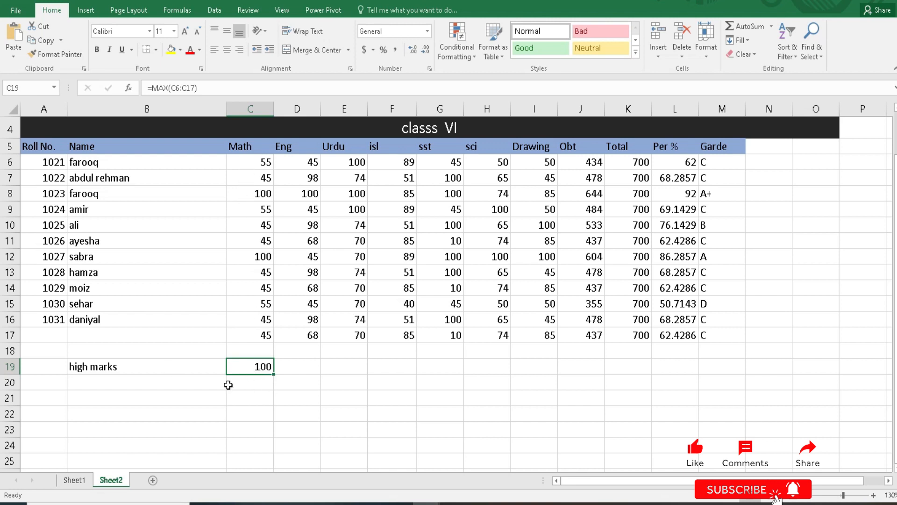
Begin a formula in D19 for the highest Eng mark, entering =max(d6: as its start.
{"action": "left_click", "coordinate": [293, 373]}
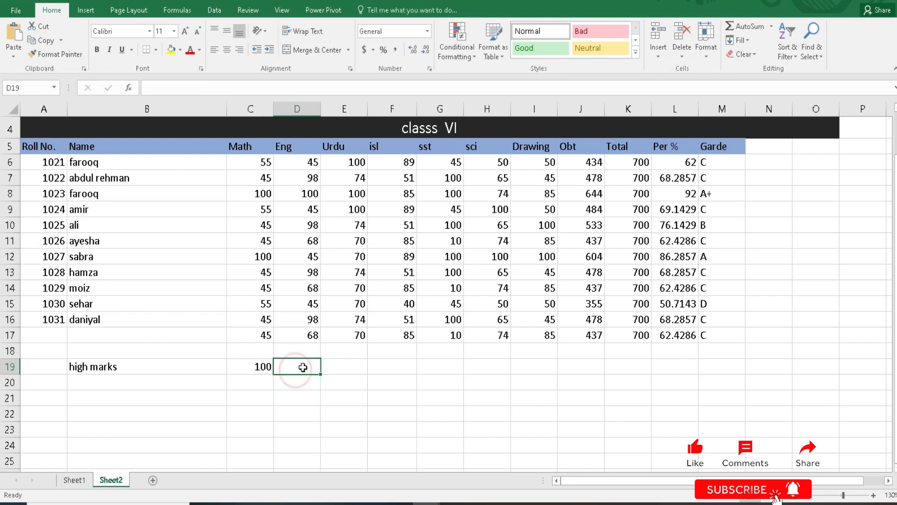
{"action": "type", "text": "=m"}
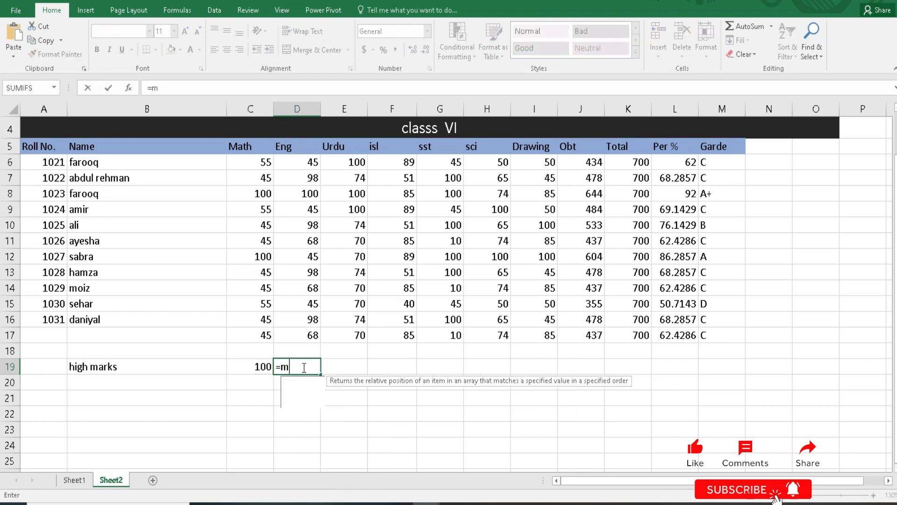
{"action": "type", "text": "ax("}
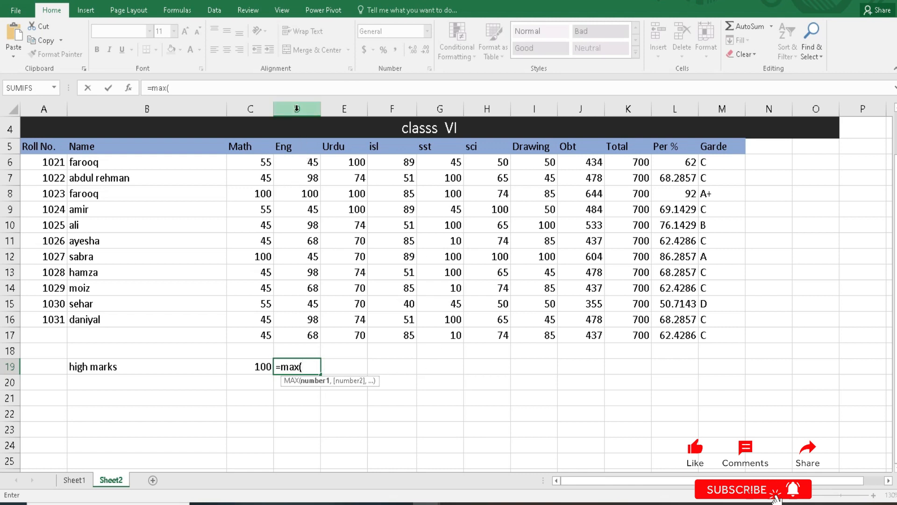
{"action": "type", "text": "d"}
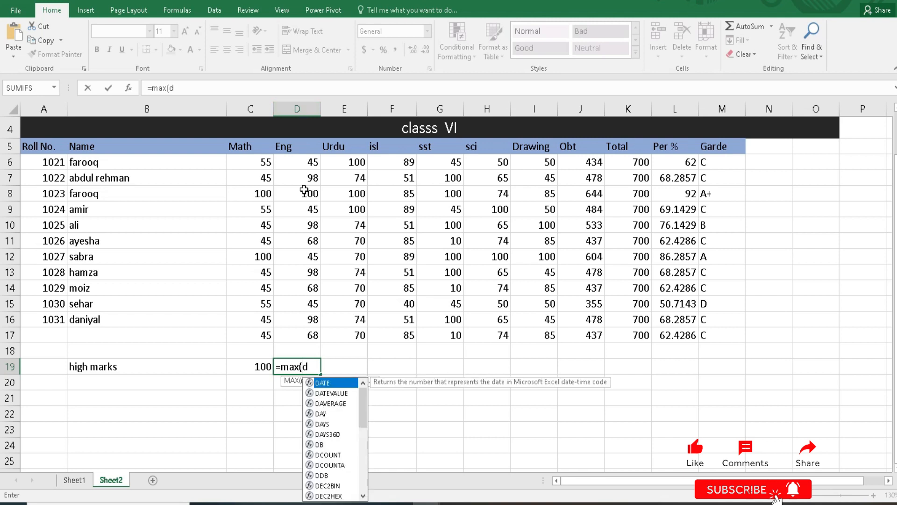
{"action": "type", "text": "^"}
{"action": "key", "text": "BackSpace"}
{"action": "type", "text": "6"}
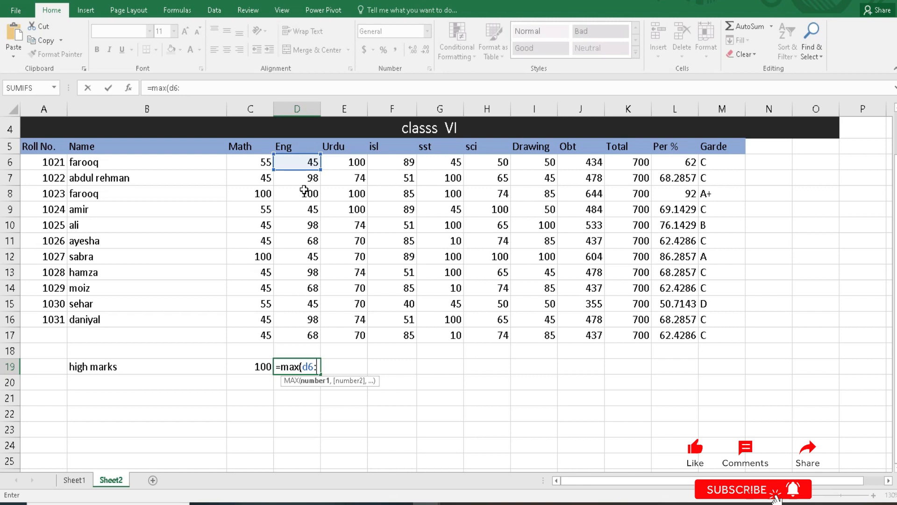
{"action": "type", "text": ":"}
Open the On-Screen Keyboard and move it up over the student rows, clear of cell D19.
{"action": "key", "text": "super"}
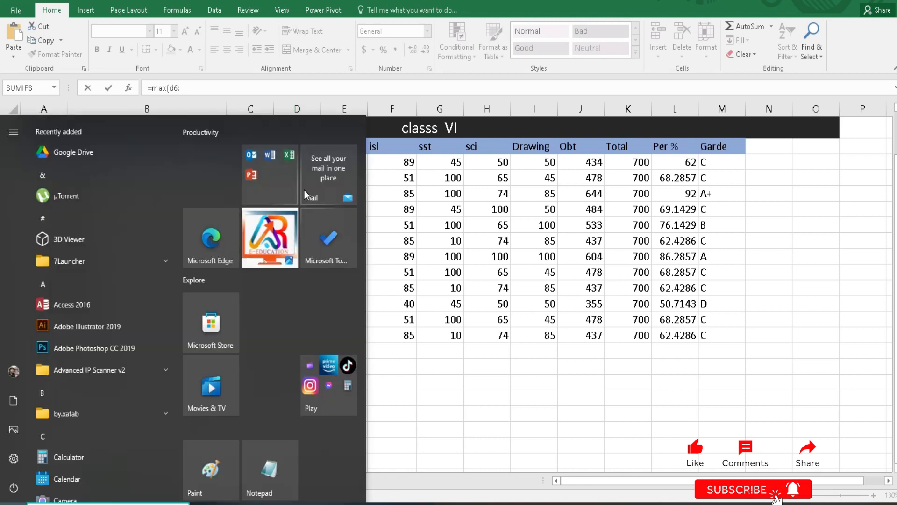
{"action": "type", "text": "on"}
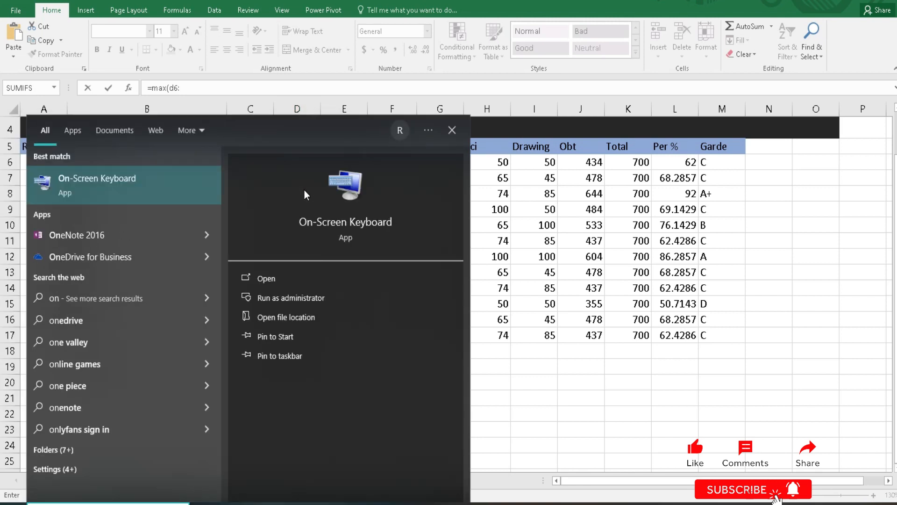
{"action": "left_click", "coordinate": [147, 170]}
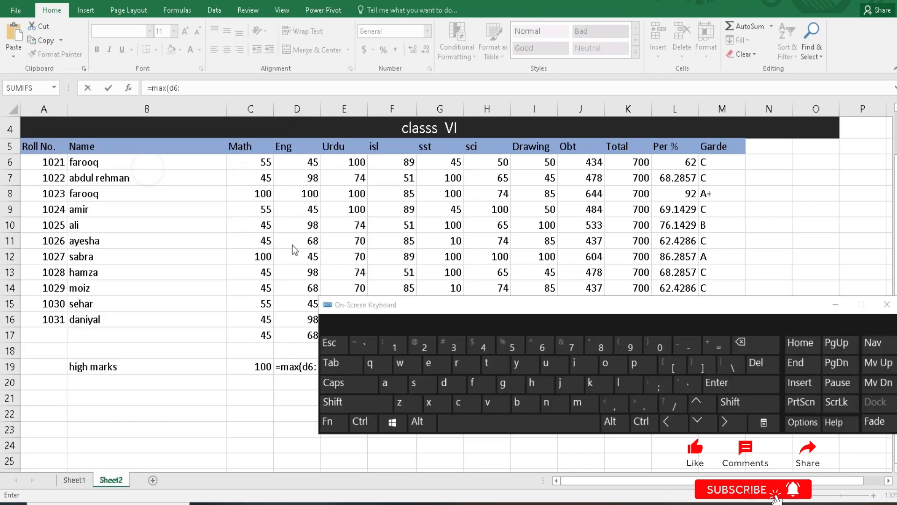
{"action": "left_click_drag", "start_coordinate": [665, 317], "coordinate": [551, 102]}
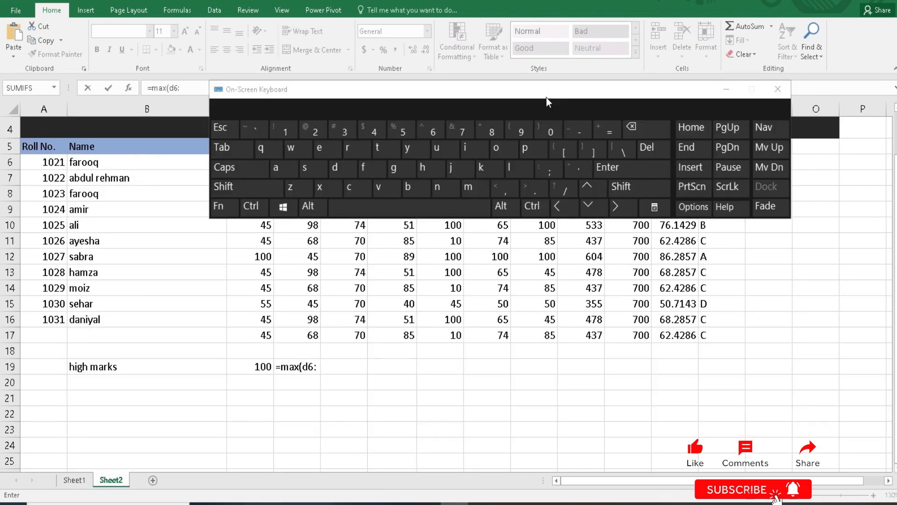
Re-enter the colon after d6 in D19's formula using the On-Screen Keyboard, and minimize that keyboard.
{"action": "key", "text": "BackSpace"}
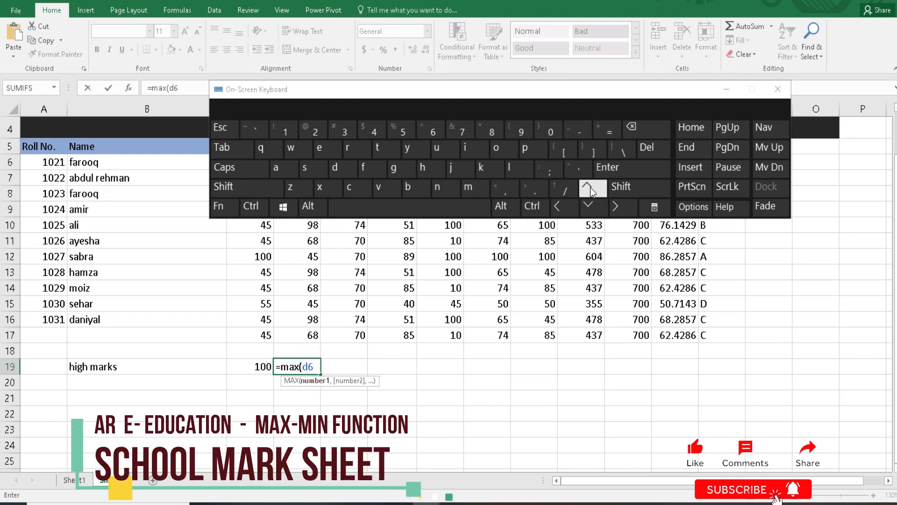
{"action": "key", "text": "shift"}
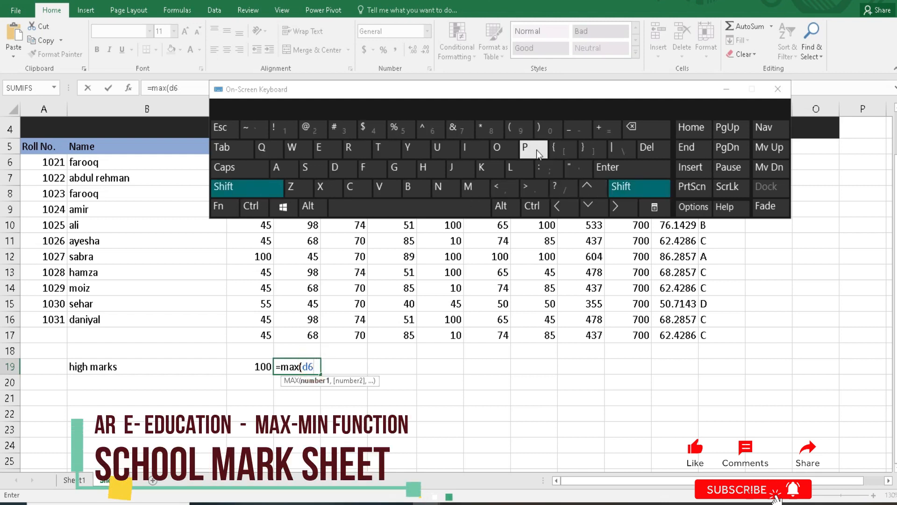
{"action": "left_click", "coordinate": [537, 165]}
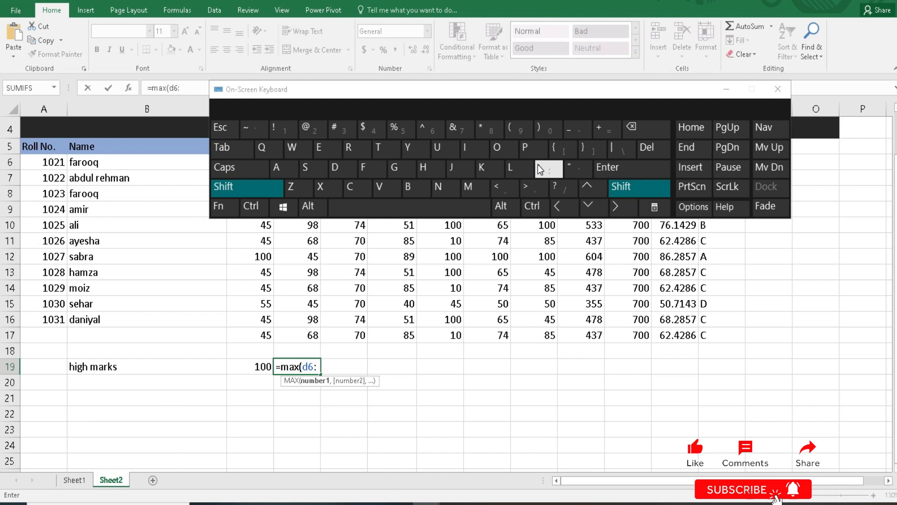
{"action": "left_click_drag", "start_coordinate": [484, 95], "coordinate": [453, 406]}
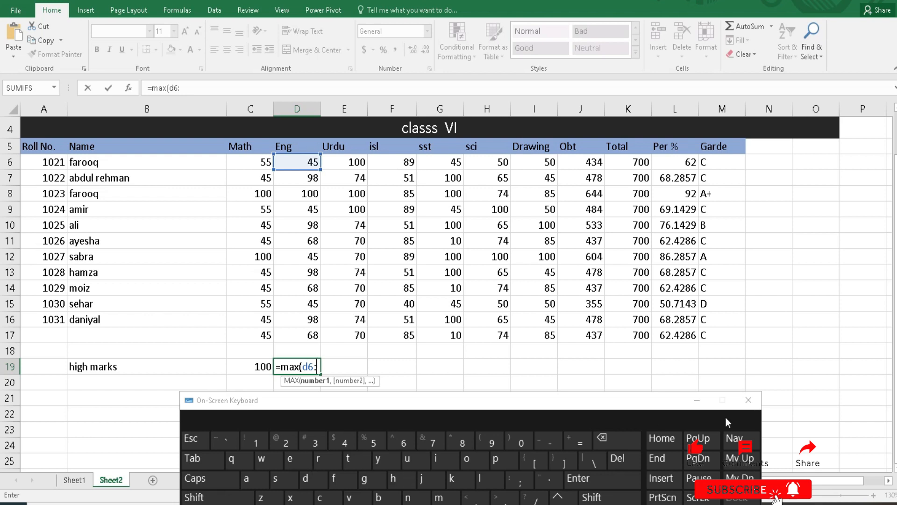
{"action": "left_click", "coordinate": [698, 403]}
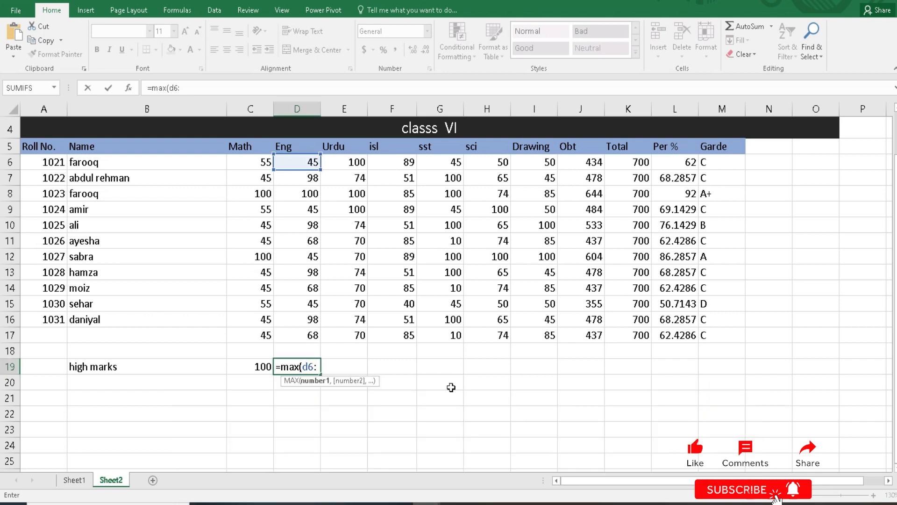
Complete the D19 formula as =max(d6:d16) to find the highest Eng mark.
{"action": "type", "text": "d16"}
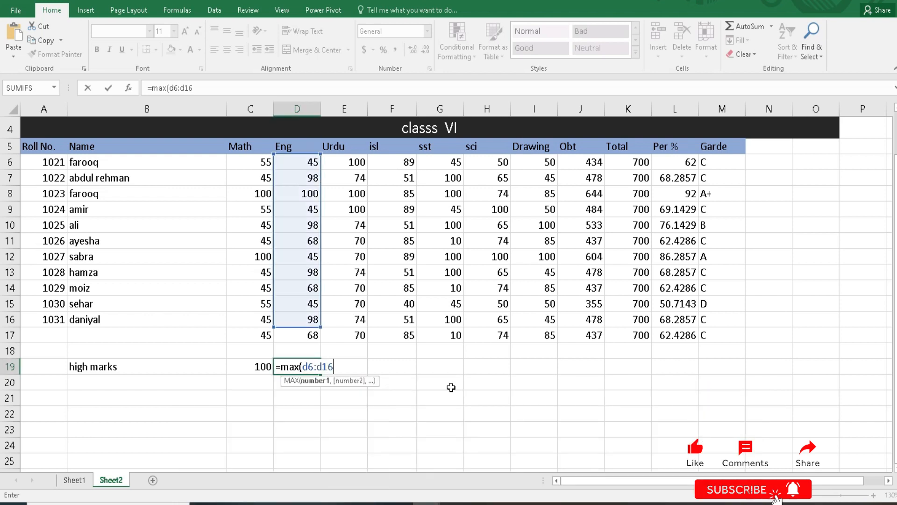
{"action": "key", "text": "Return"}
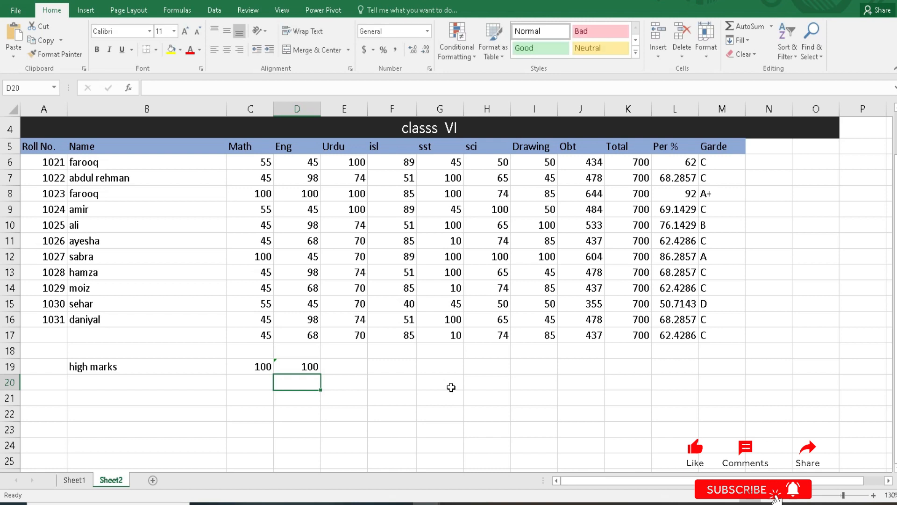
{"action": "key", "text": "Up"}
{"action": "key", "text": "Up"}
{"action": "key", "text": "Up"}
{"action": "key", "text": "Down"}
{"action": "key", "text": "Down"}
{"action": "key", "text": "Right"}
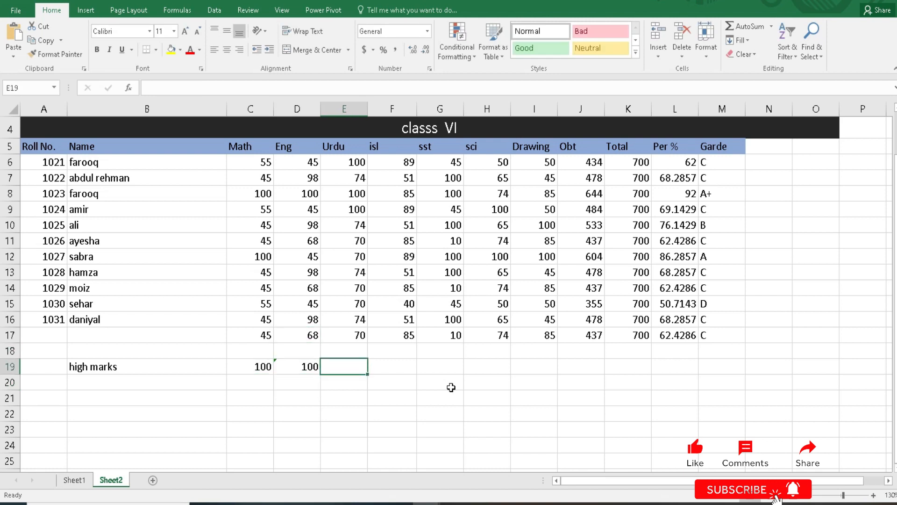
{"action": "key", "text": "Left"}
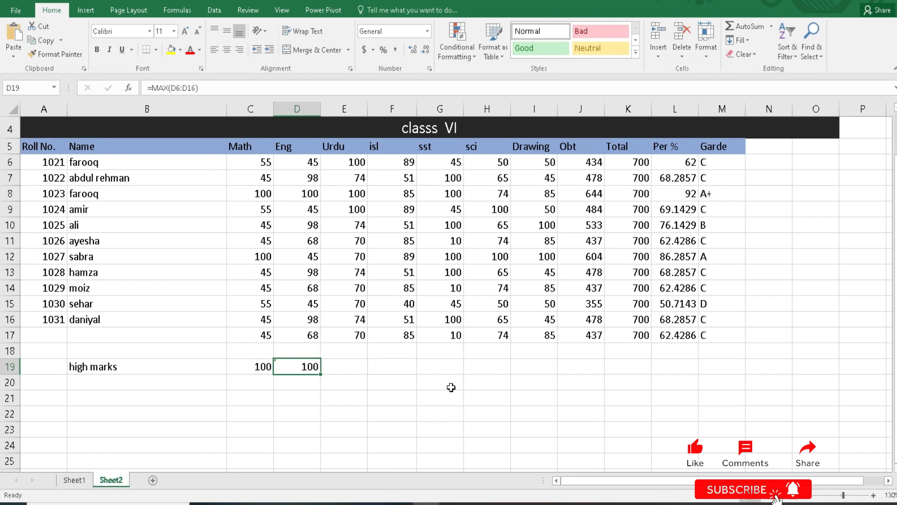
{"action": "key", "text": "Left"}
{"action": "left_click", "coordinate": [451, 388]}
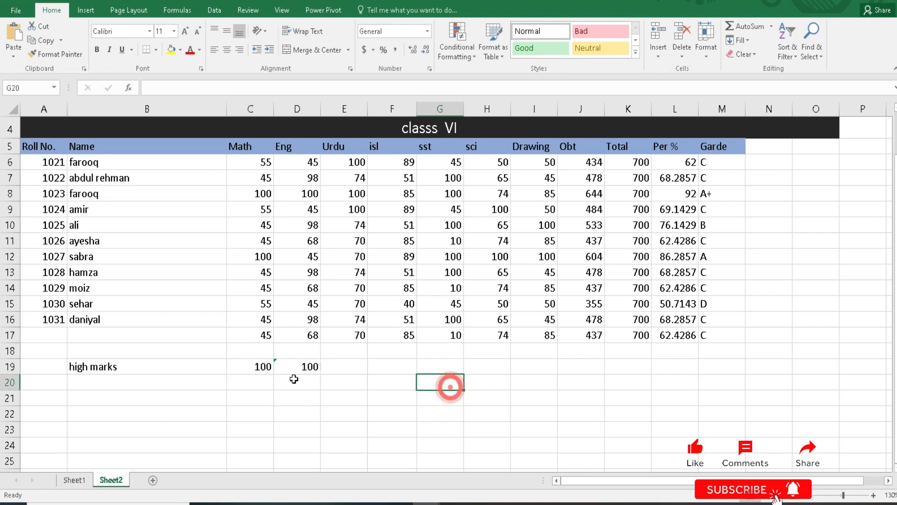
Copy the MAX formula from D19 across E19:J19 for the remaining subjects and the Obt column.
{"action": "left_click", "coordinate": [308, 367]}
{"action": "key", "text": "ctrl+c"}
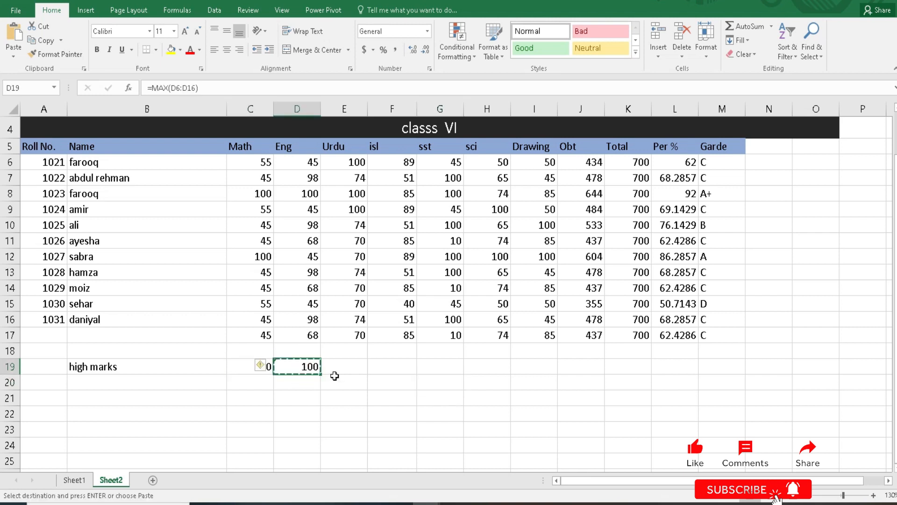
{"action": "left_click_drag", "start_coordinate": [343, 368], "coordinate": [589, 365]}
{"action": "key", "text": "ctrl+v"}
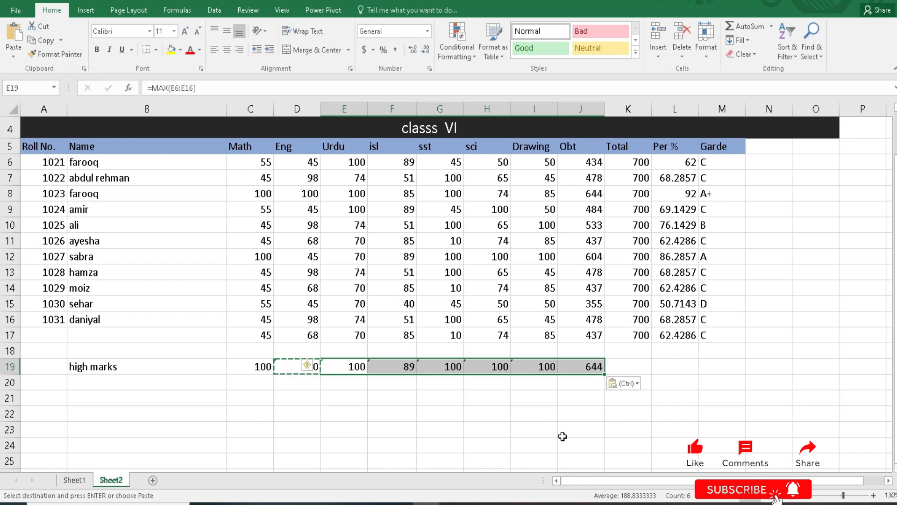
{"action": "left_click", "coordinate": [563, 435]}
{"action": "left_click", "coordinate": [449, 423]}
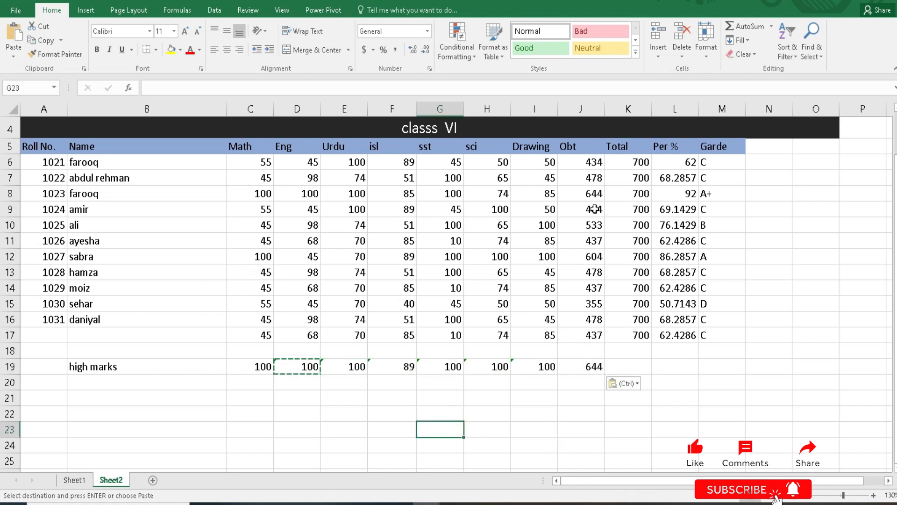
Clear the MAX formula in J19 below the Obt column.
{"action": "left_click", "coordinate": [593, 367]}
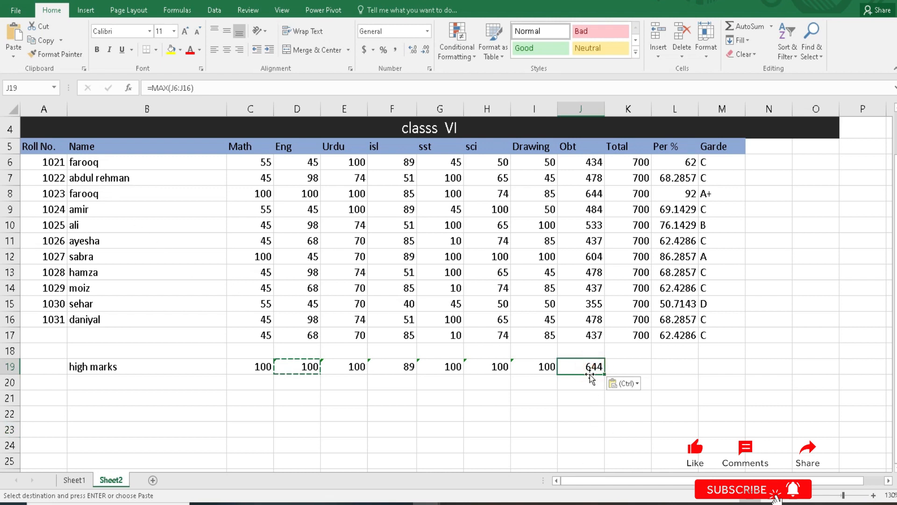
{"action": "left_click", "coordinate": [620, 413]}
{"action": "left_click", "coordinate": [595, 368]}
{"action": "key", "text": "Delete"}
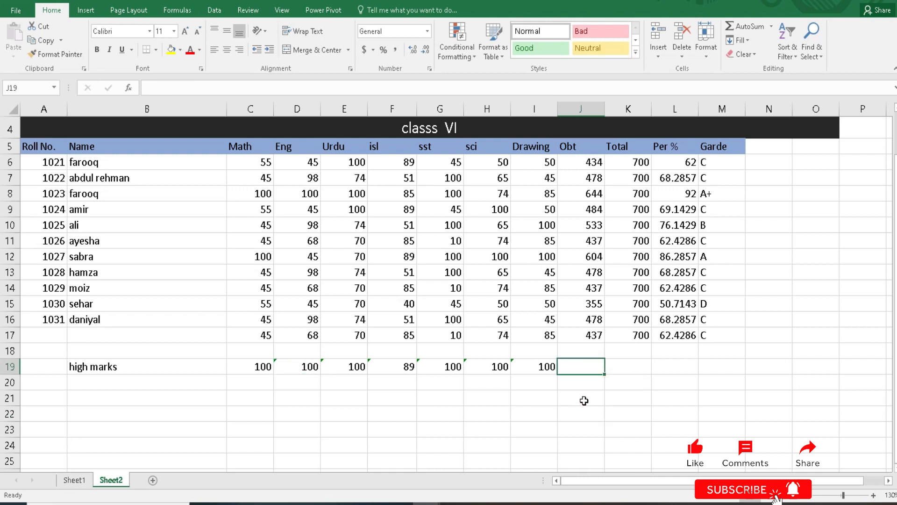
Enter the label "Low Marks" in B20, below the high marks label.
{"action": "key", "text": "Left"}
{"action": "key", "text": "Left"}
{"action": "key", "text": "Left"}
{"action": "key", "text": "Down"}
{"action": "key", "text": "Left"}
{"action": "key", "text": "Left"}
{"action": "key", "text": "Left"}
{"action": "key", "text": "Left"}
{"action": "key", "text": "Left"}
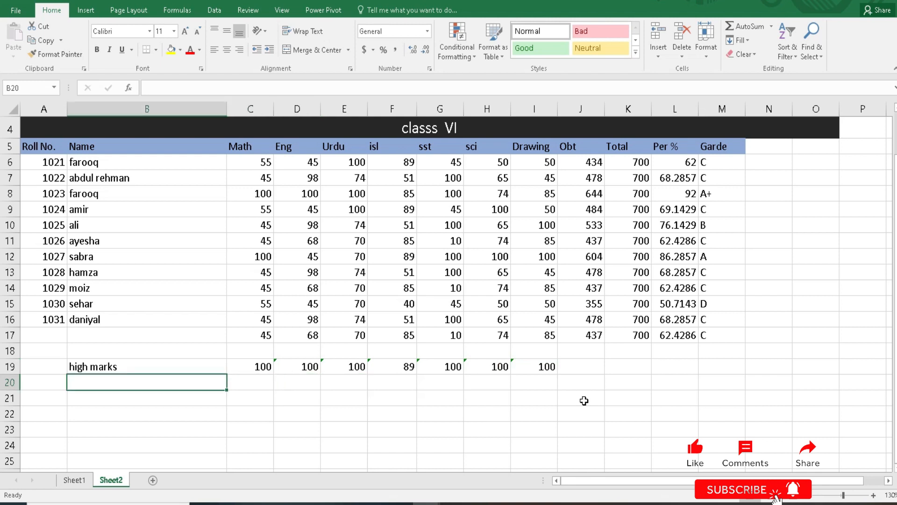
{"action": "type", "text": "L"}
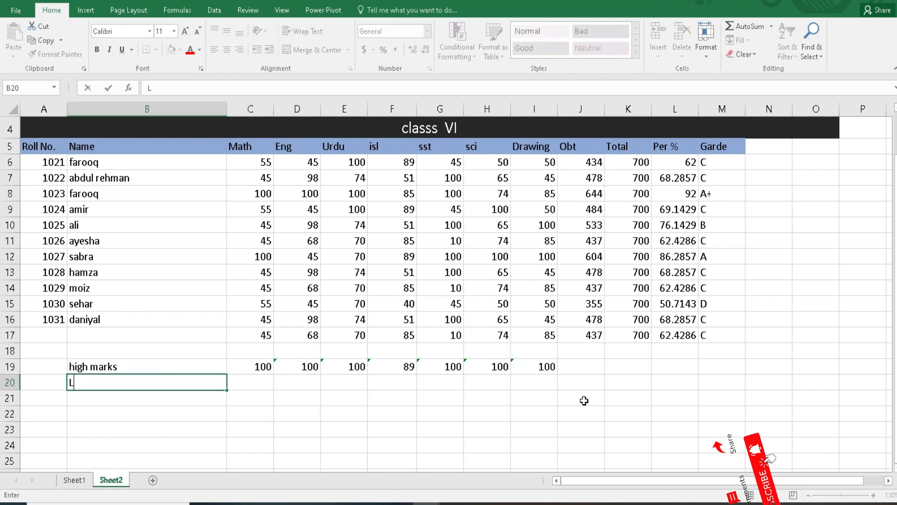
{"action": "type", "text": "o"}
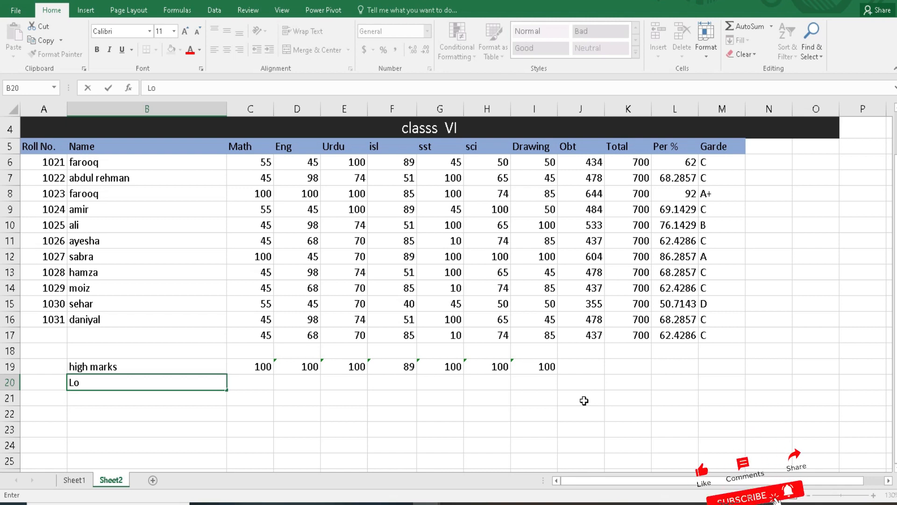
{"action": "type", "text": "w"}
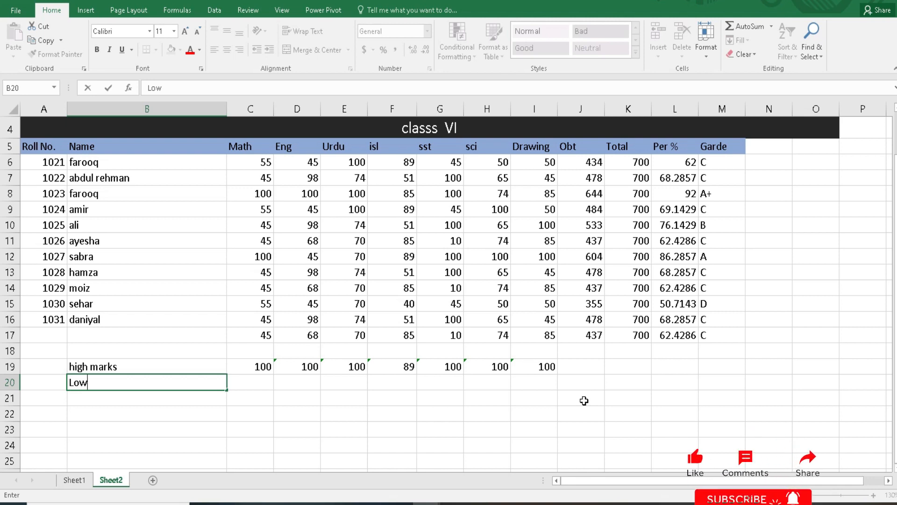
{"action": "key", "text": "BackSpace"}
{"action": "type", "text": "w Marks"}
{"action": "key", "text": "Return"}
Enter =min(C6:C17) in C20 to find the lowest Math mark.
{"action": "key", "text": "Up"}
{"action": "key", "text": "Right"}
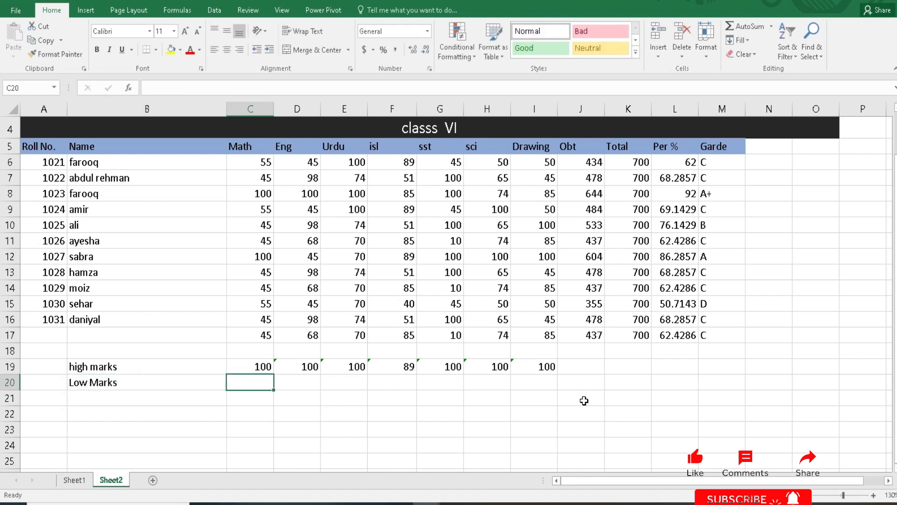
{"action": "type", "text": "=min"}
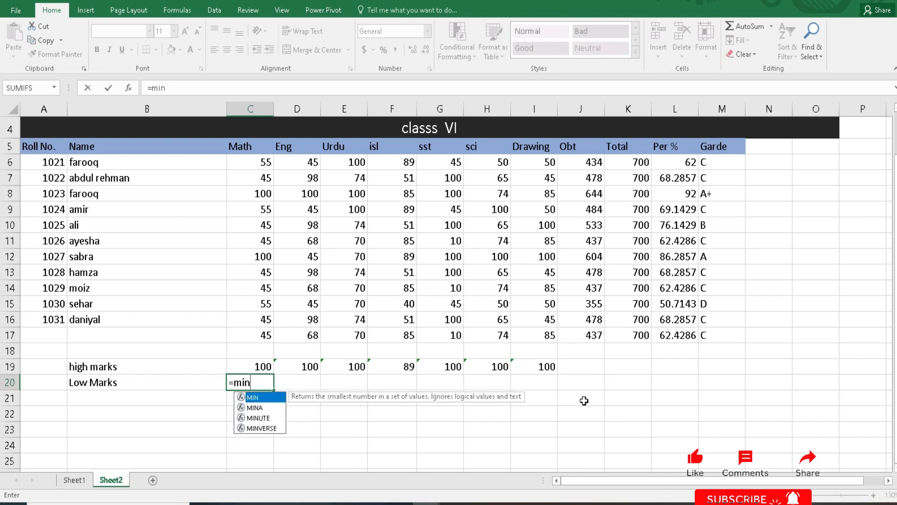
{"action": "type", "text": "("}
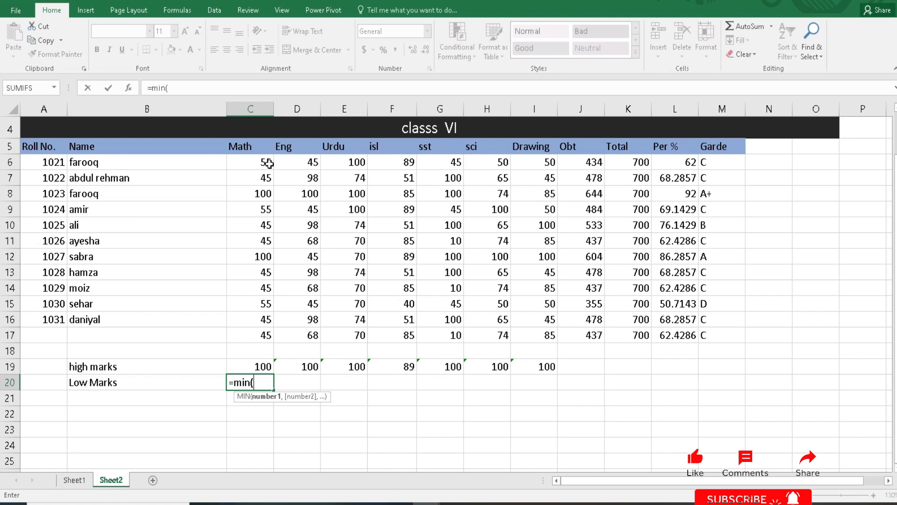
{"action": "left_click_drag", "start_coordinate": [269, 163], "coordinate": [264, 338]}
{"action": "type", "text": ")"}
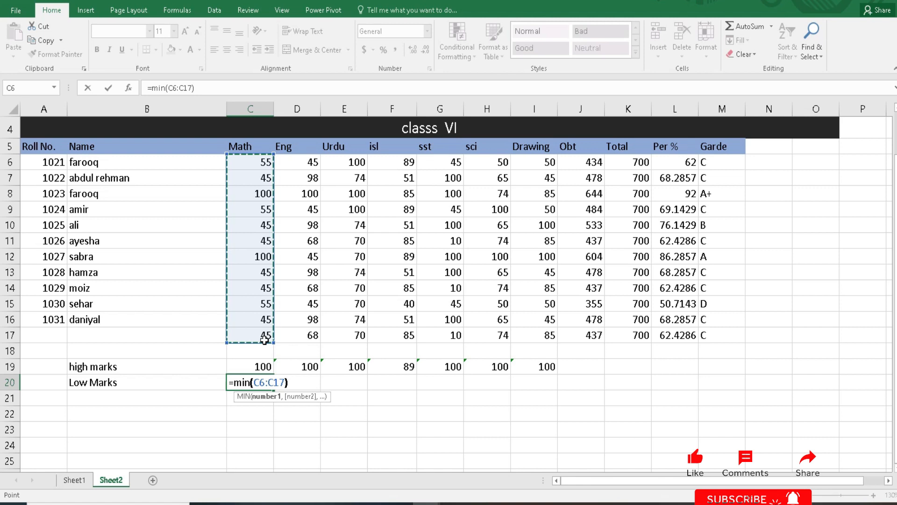
{"action": "key", "text": "Return"}
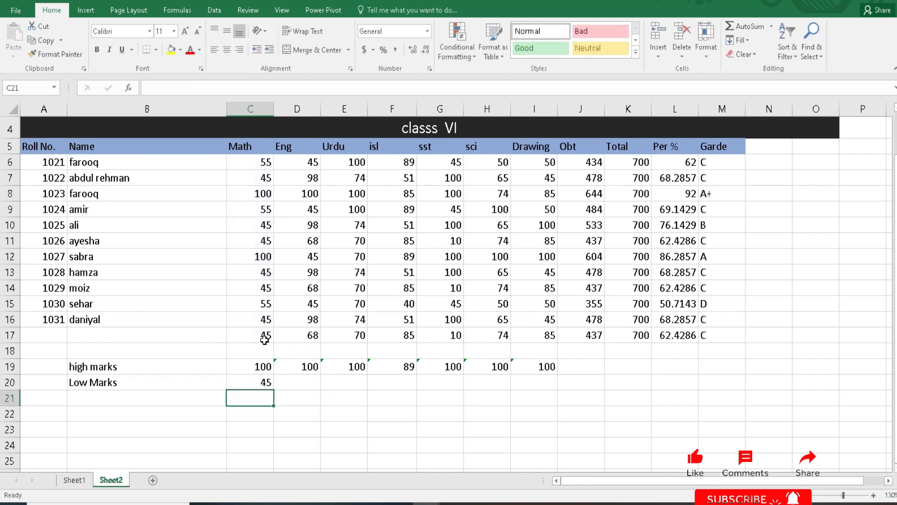
Copy the MIN formula from C20 across D20:I20 for the remaining subjects, Eng through Drawing.
{"action": "key", "text": "Up"}
{"action": "key", "text": "Up"}
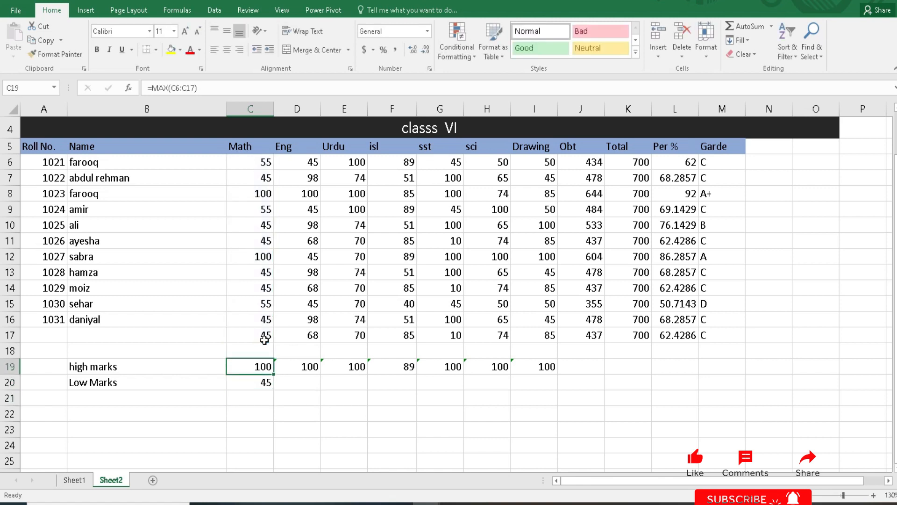
{"action": "key", "text": "Down"}
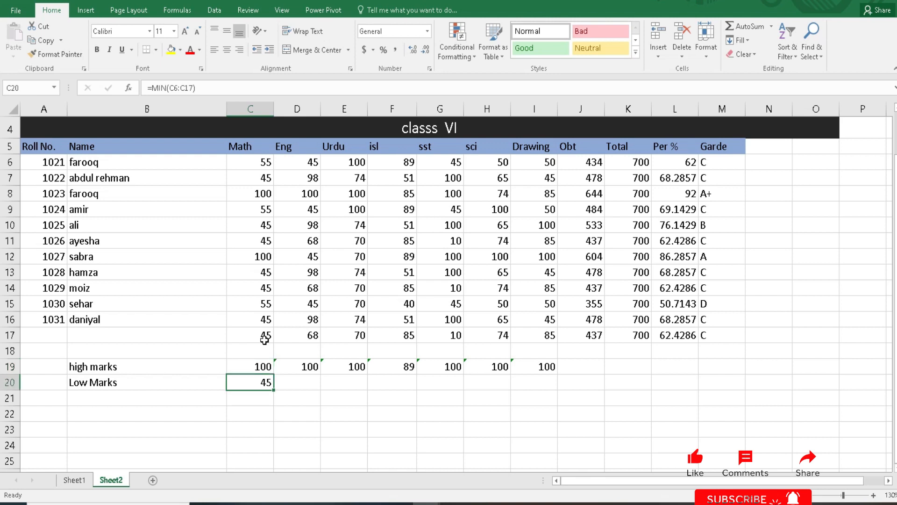
{"action": "key", "text": "Right"}
{"action": "key", "text": "Left"}
{"action": "key", "text": "ctrl+c"}
{"action": "key", "text": "Right"}
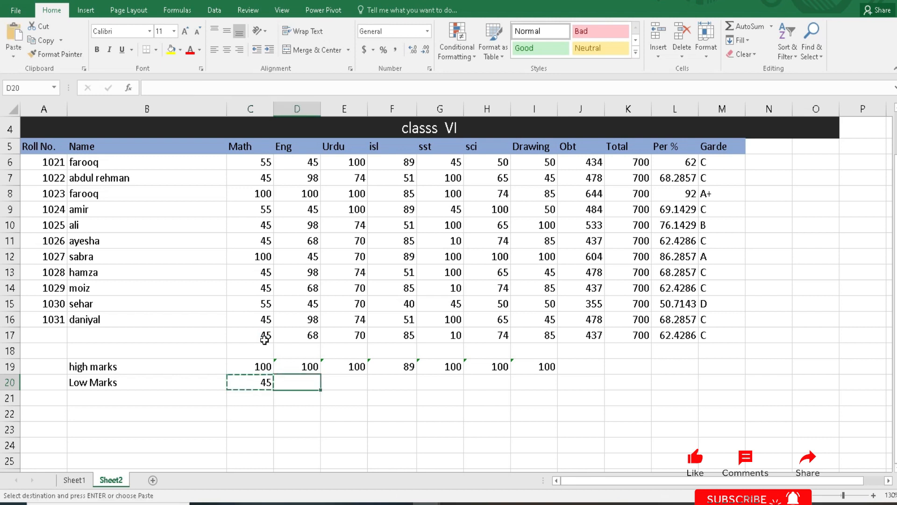
{"action": "key", "text": "shift+Right"}
{"action": "key", "text": "shift+Right"}
{"action": "key", "text": "shift+Right"}
{"action": "key", "text": "shift+Right"}
{"action": "key", "text": "shift+Right"}
{"action": "key", "text": "Return"}
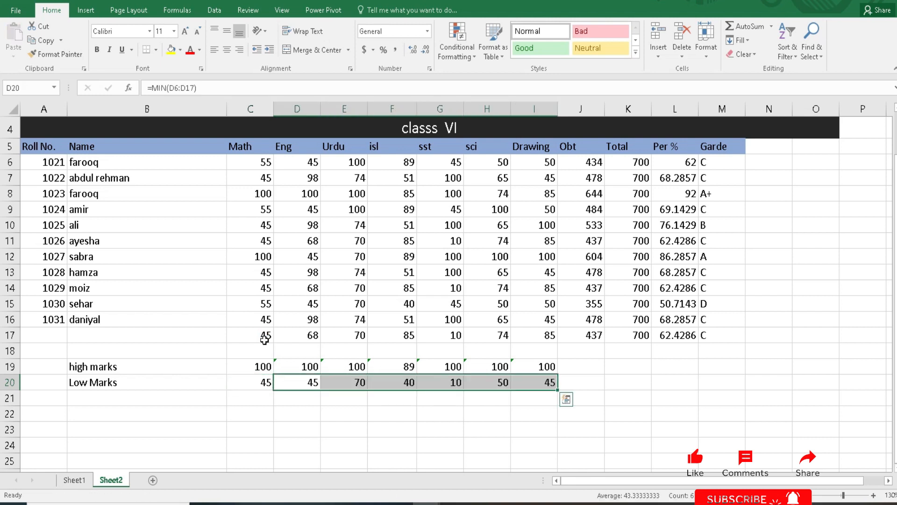
Enter the label "avg" in B21, below the Low Marks label.
{"action": "key", "text": "Down"}
{"action": "key", "text": "Left"}
{"action": "key", "text": "Left"}
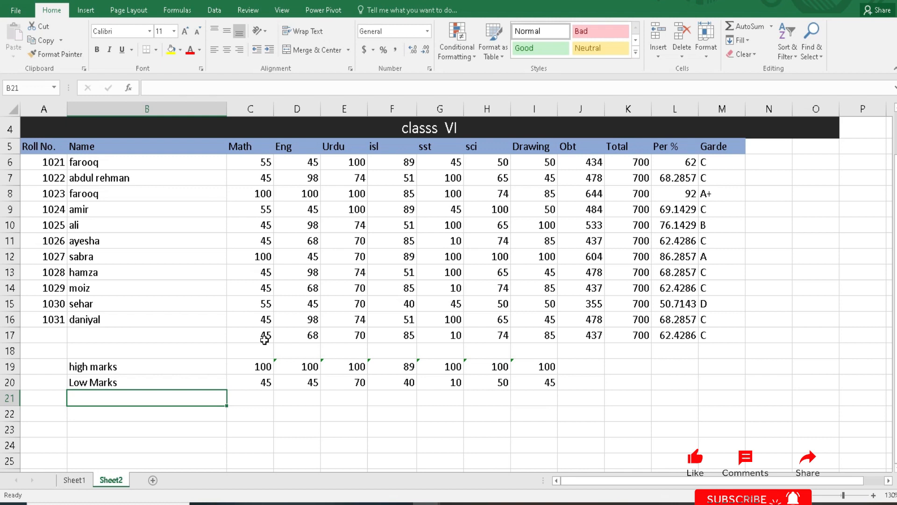
{"action": "type", "text": "avg"}
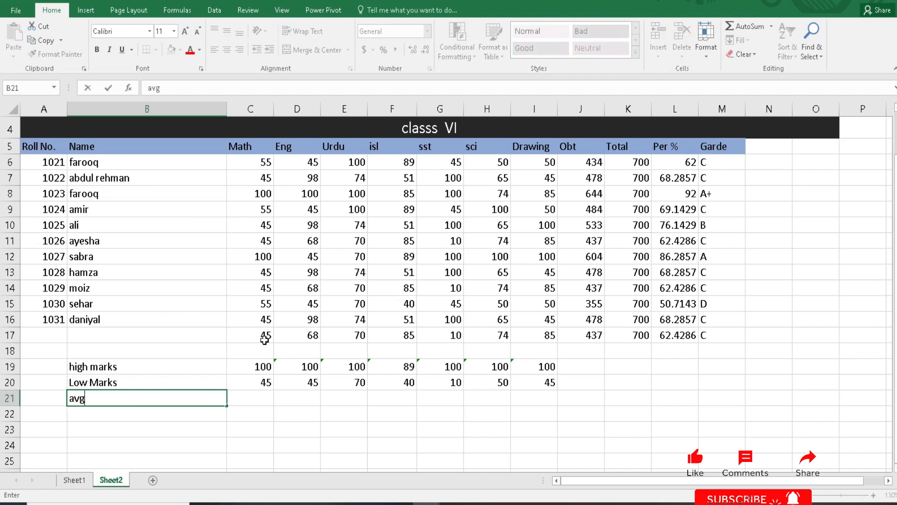
{"action": "key", "text": "Tab"}
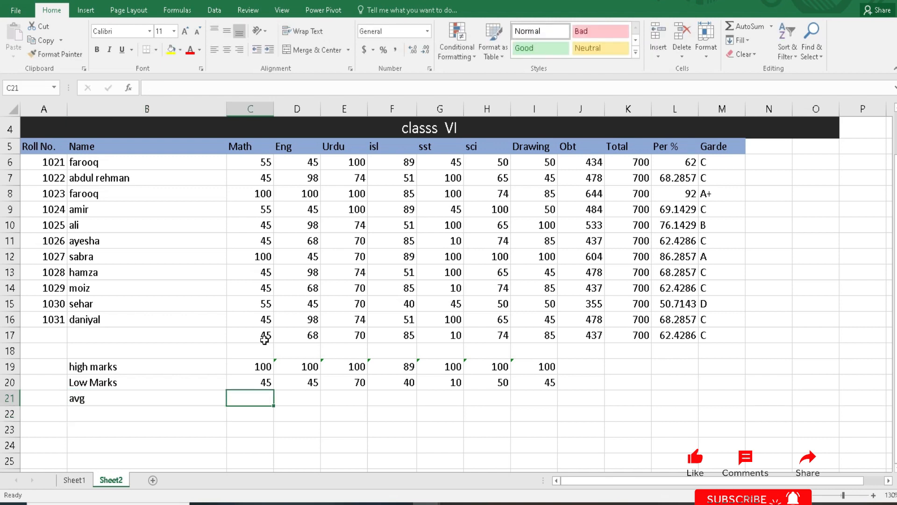
{"action": "key", "text": "ctrl+super+o"}
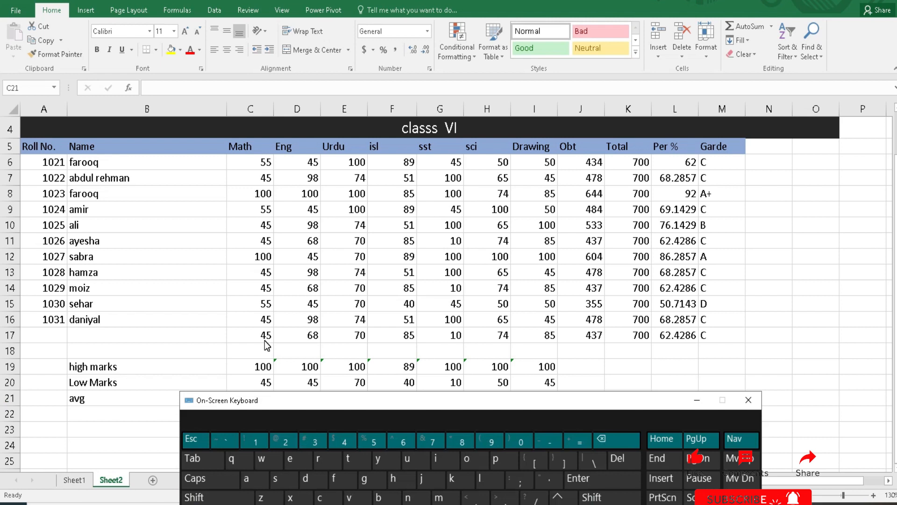
{"action": "left_click", "coordinate": [749, 402]}
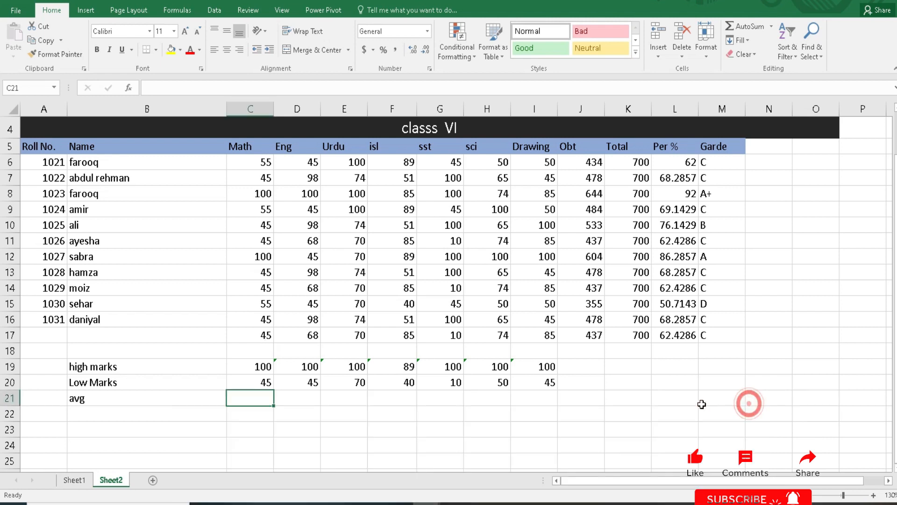
{"action": "type", "text": "="}
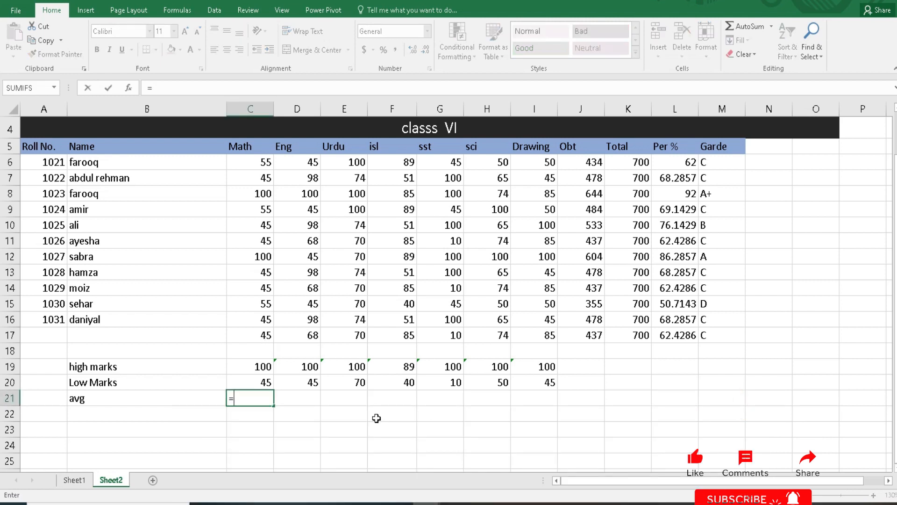
{"action": "key", "text": "shift+F3"}
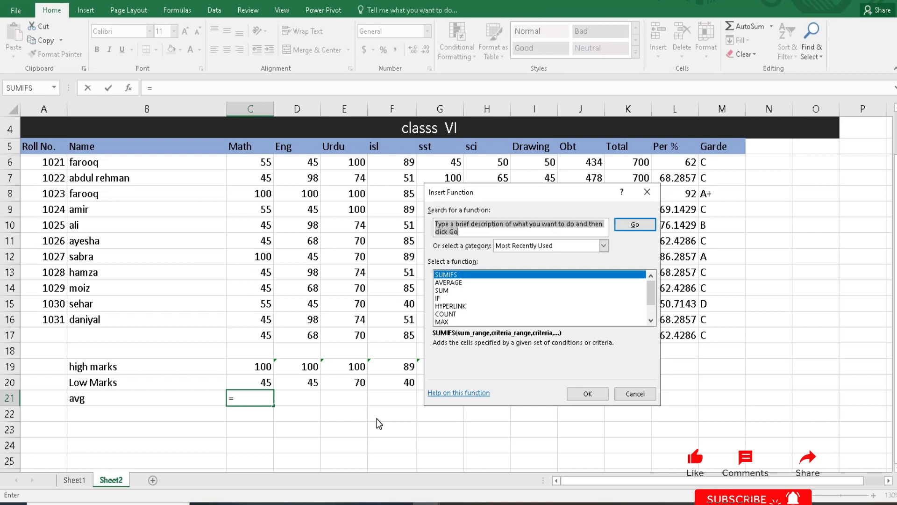
{"action": "left_click", "coordinate": [618, 396]}
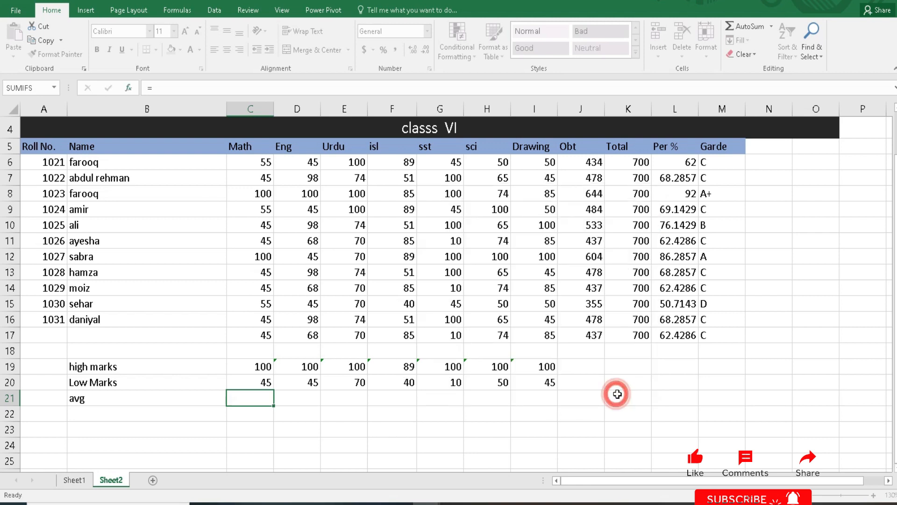
{"action": "left_click", "coordinate": [238, 445]}
{"action": "left_click", "coordinate": [264, 402]}
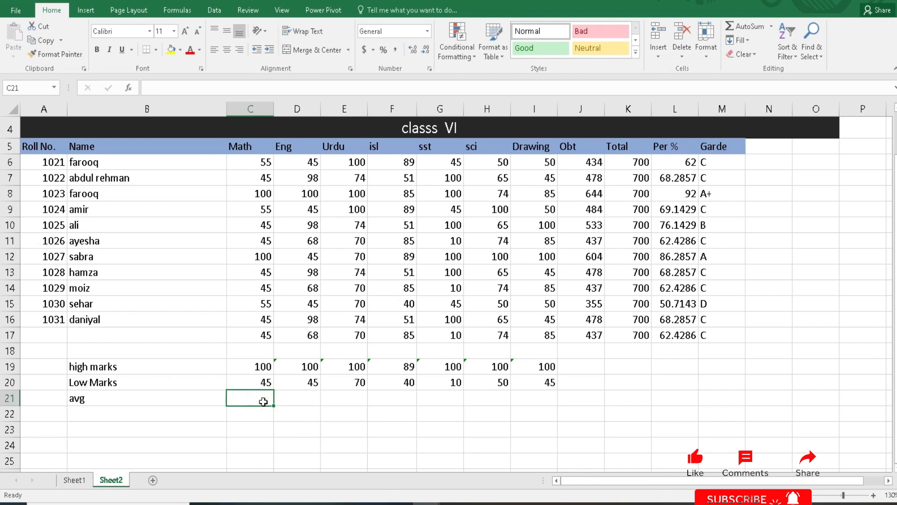
Insert the AVERAGE function in C21 with the Math marks C6:C17 as its Number1 argument.
{"action": "key", "text": "shift+F3"}
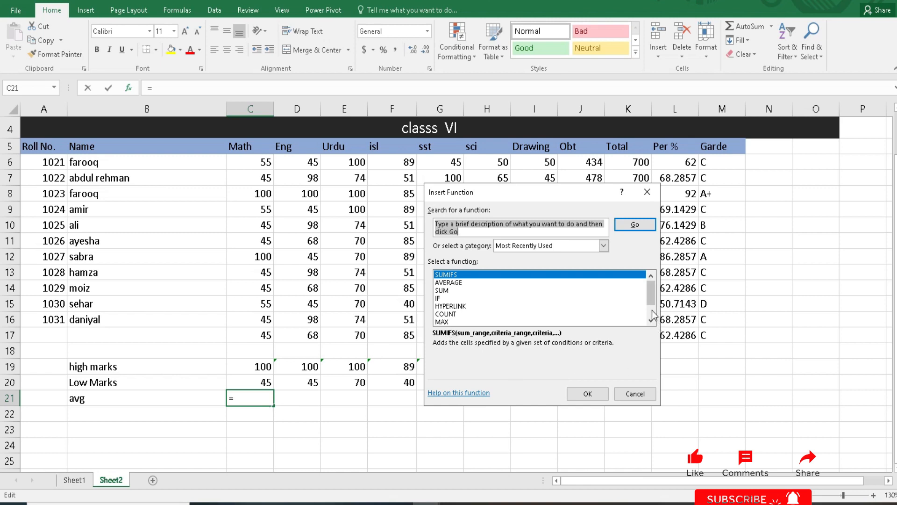
{"action": "scroll", "coordinate": [650, 309], "scroll_direction": "down", "scroll_amount": 1}
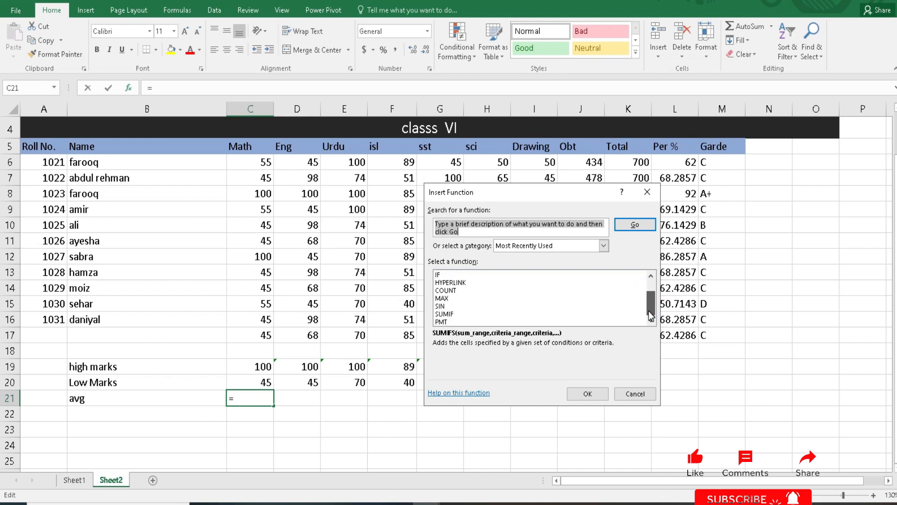
{"action": "scroll", "coordinate": [644, 292], "scroll_direction": "up", "scroll_amount": 1}
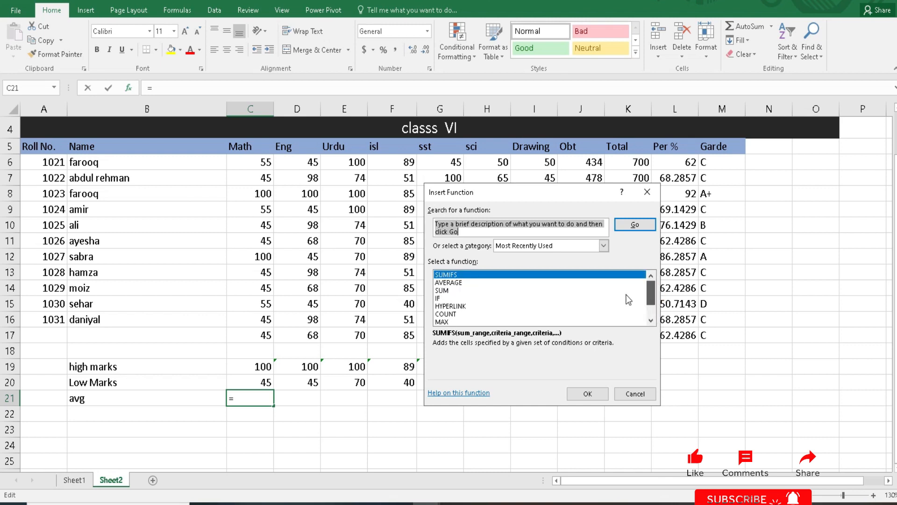
{"action": "left_click", "coordinate": [456, 284]}
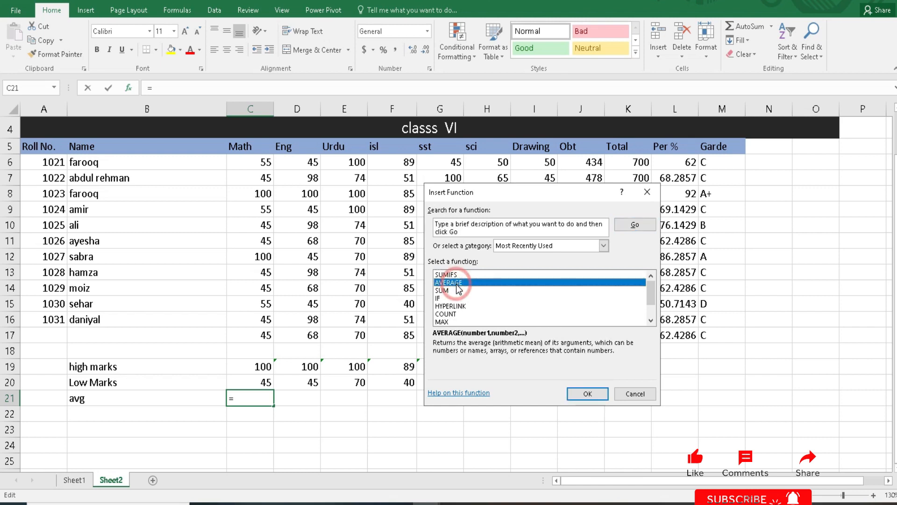
{"action": "left_click", "coordinate": [580, 397]}
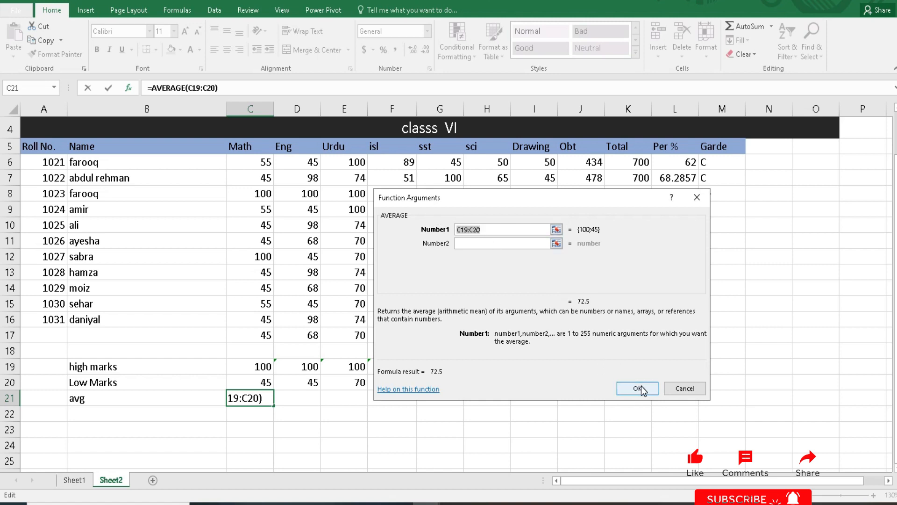
{"action": "left_click", "coordinate": [556, 229]}
{"action": "left_click_drag", "start_coordinate": [265, 161], "coordinate": [258, 320]}
{"action": "left_click_drag", "start_coordinate": [255, 334], "coordinate": [255, 335]}
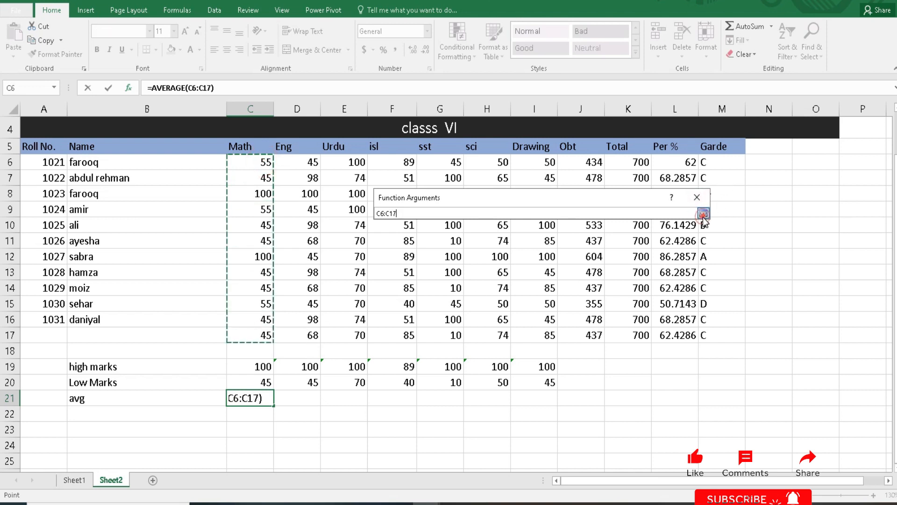
{"action": "left_click", "coordinate": [703, 214]}
{"action": "left_click", "coordinate": [637, 388]}
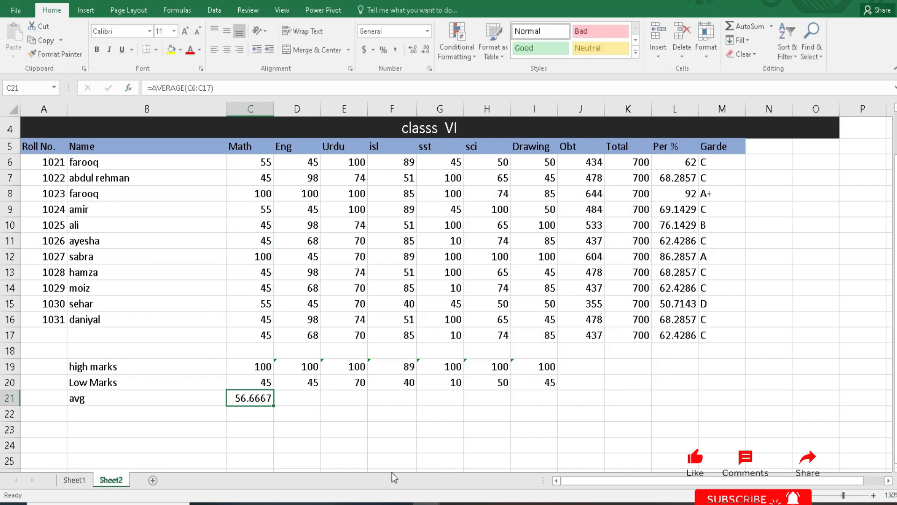
Copy the function name AVERAGE from the C21 formula and replace the label in B21 with it.
{"action": "left_click", "coordinate": [255, 443]}
{"action": "left_click", "coordinate": [241, 404]}
{"action": "double_click", "coordinate": [241, 399]}
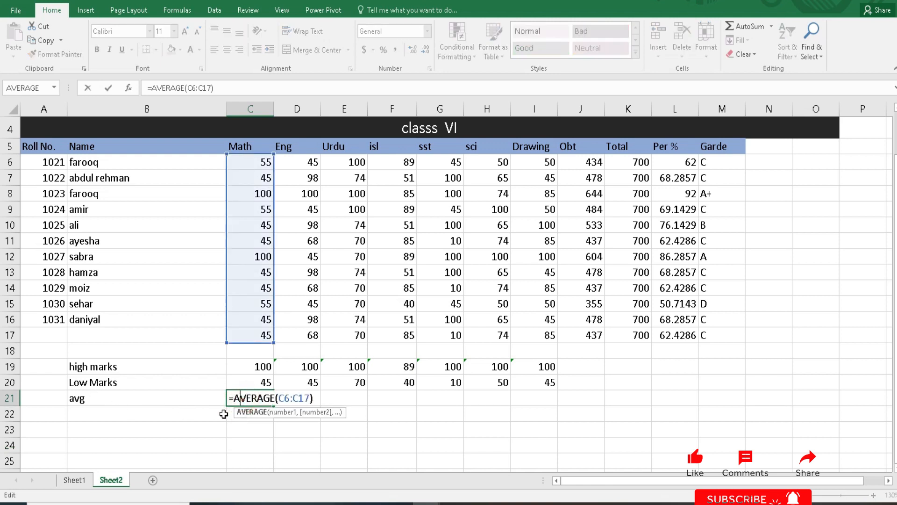
{"action": "left_click_drag", "start_coordinate": [234, 398], "coordinate": [274, 401]}
{"action": "key", "text": "ctrl+c"}
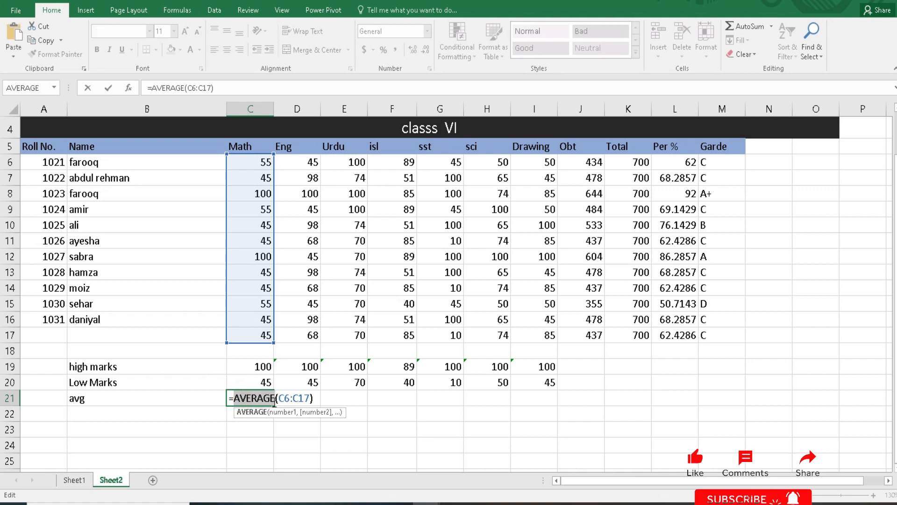
{"action": "key", "text": "Return"}
{"action": "left_click", "coordinate": [111, 401]}
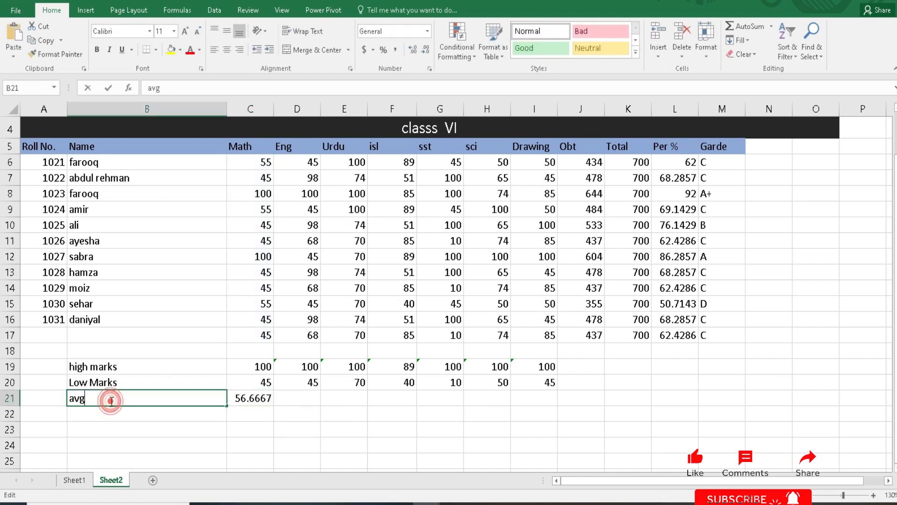
{"action": "double_click", "coordinate": [111, 400]}
{"action": "key", "text": "ctrl+v"}
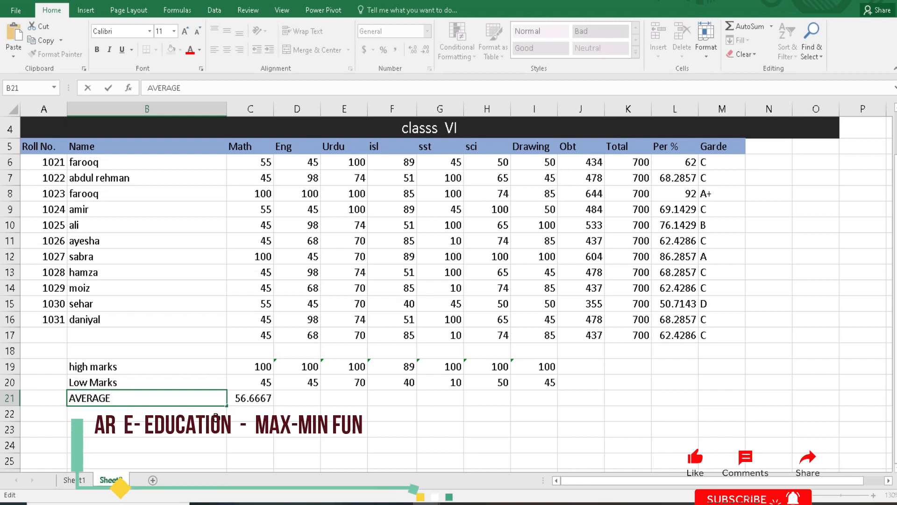
{"action": "key", "text": "Return"}
Clear C21 and re-enter the Math average there directly as =AVERAGE(C6:C17).
{"action": "key", "text": "Up"}
{"action": "key", "text": "Up"}
{"action": "key", "text": "Down"}
{"action": "key", "text": "Right"}
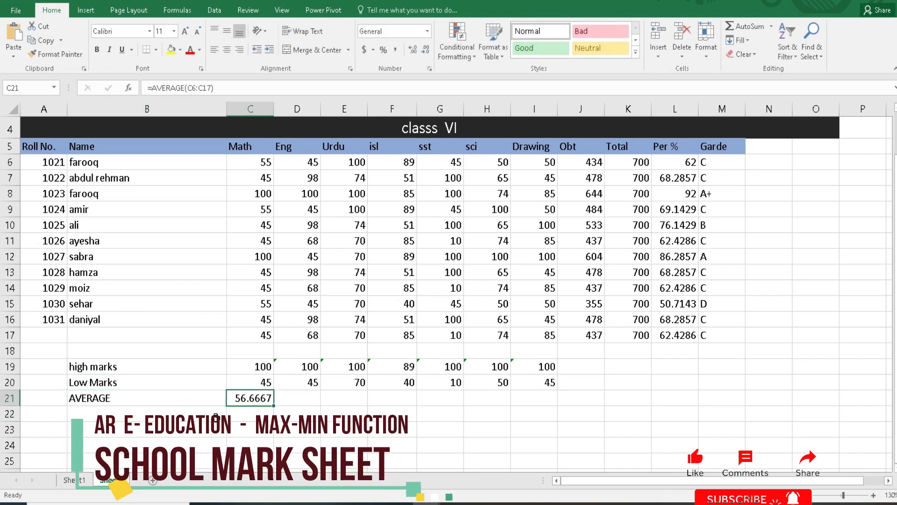
{"action": "key", "text": "Delete"}
{"action": "type", "text": "="}
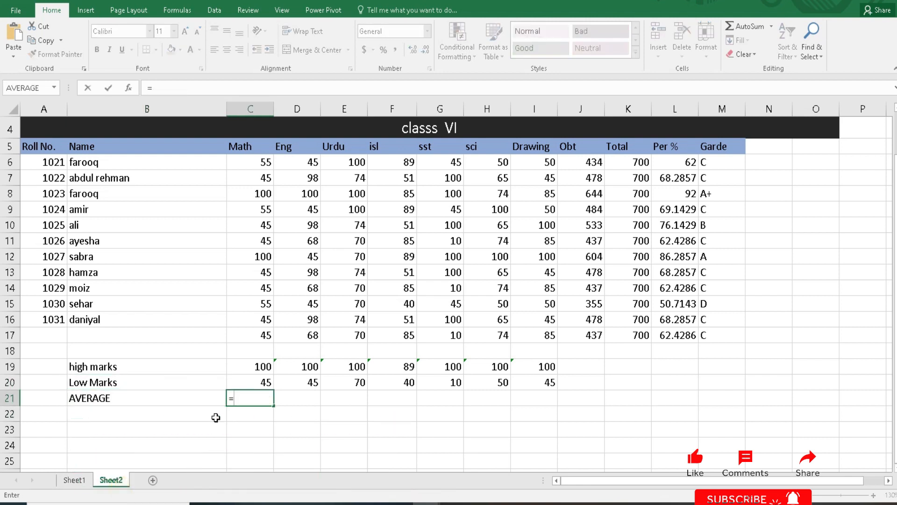
{"action": "key", "text": "ctrl+v"}
{"action": "type", "text": "("}
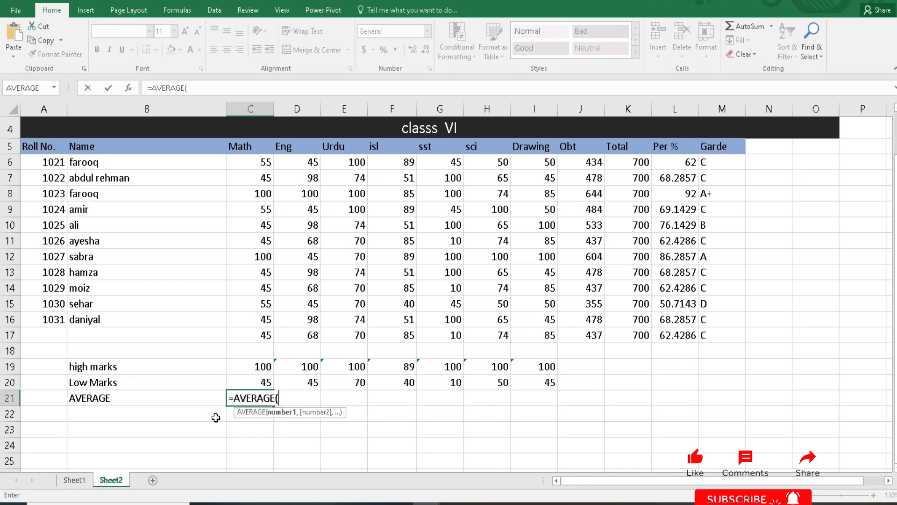
{"action": "left_click_drag", "start_coordinate": [253, 168], "coordinate": [246, 332]}
{"action": "type", "text": ")"}
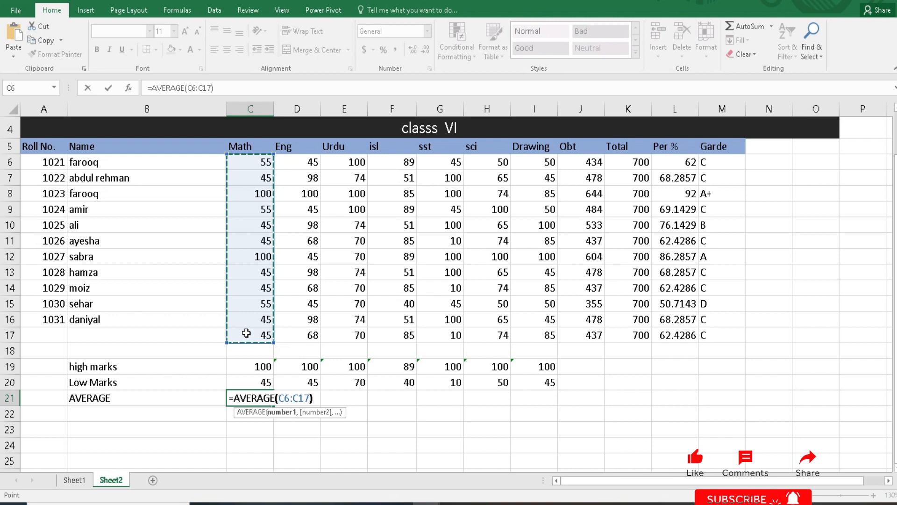
{"action": "key", "text": "Return"}
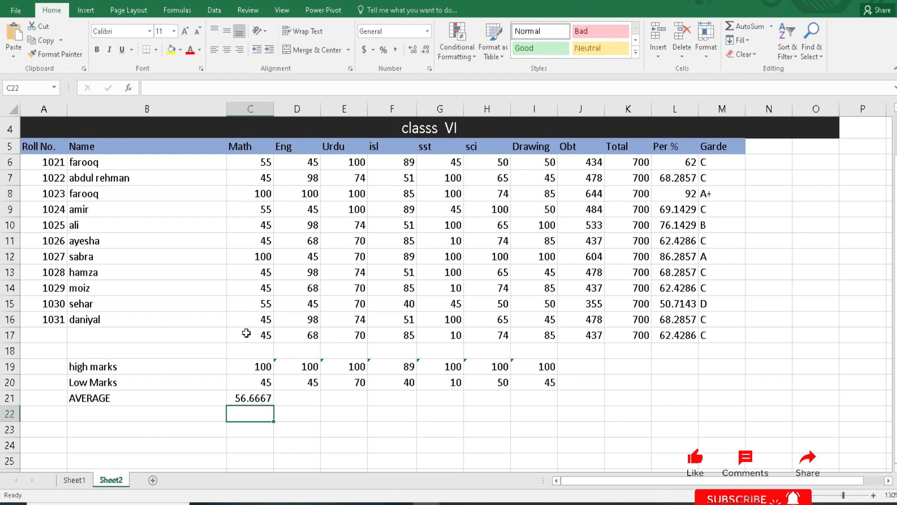
Copy the AVERAGE formula from C21 across D21:I21 for the subjects Eng through Drawing.
{"action": "left_click", "coordinate": [256, 397]}
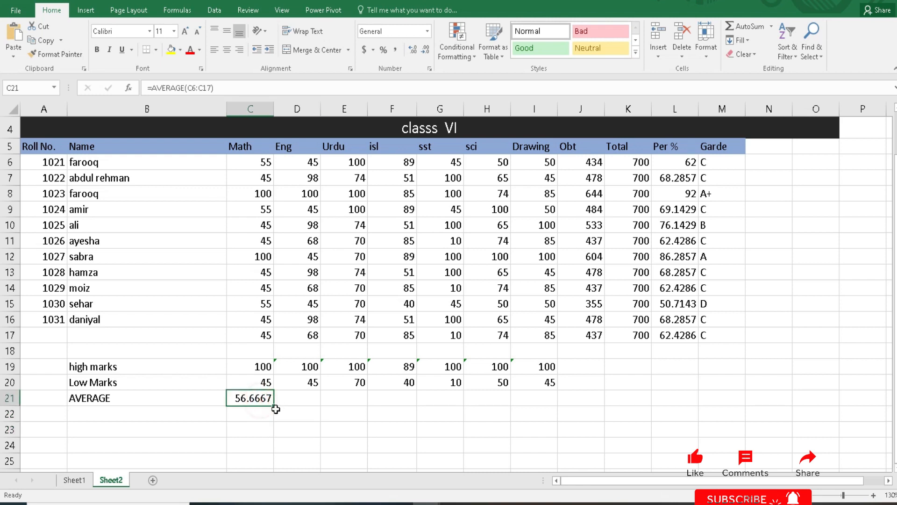
{"action": "left_click_drag", "start_coordinate": [276, 409], "coordinate": [547, 404]}
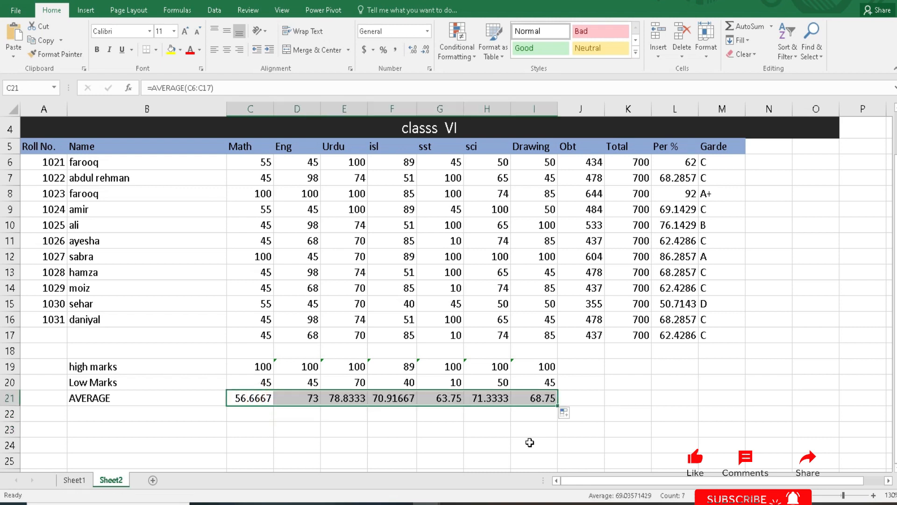
{"action": "left_click", "coordinate": [382, 465]}
{"action": "left_click", "coordinate": [297, 446]}
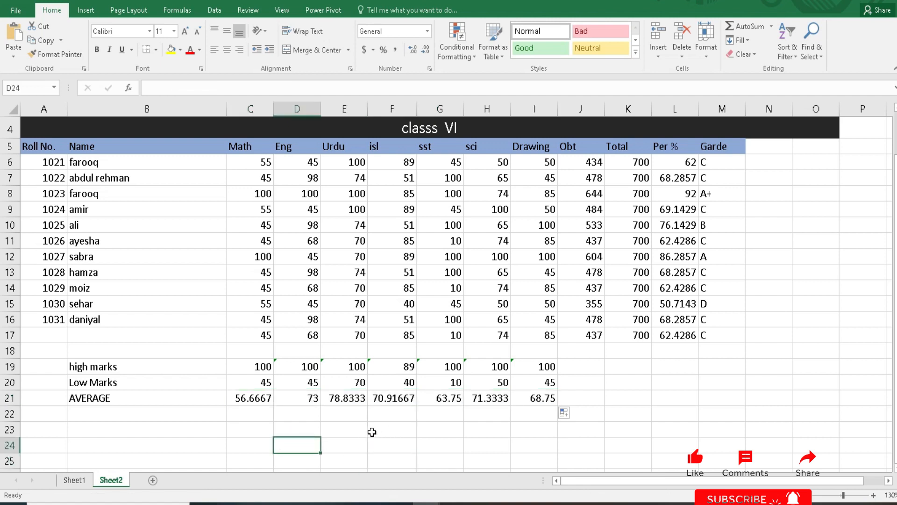
{"action": "left_click", "coordinate": [348, 401]}
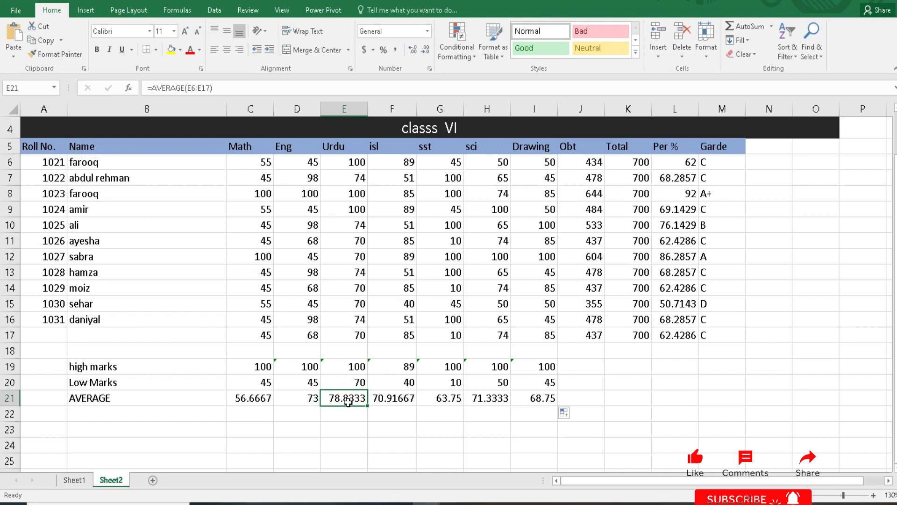
{"action": "left_click", "coordinate": [395, 441]}
{"action": "left_click", "coordinate": [349, 436]}
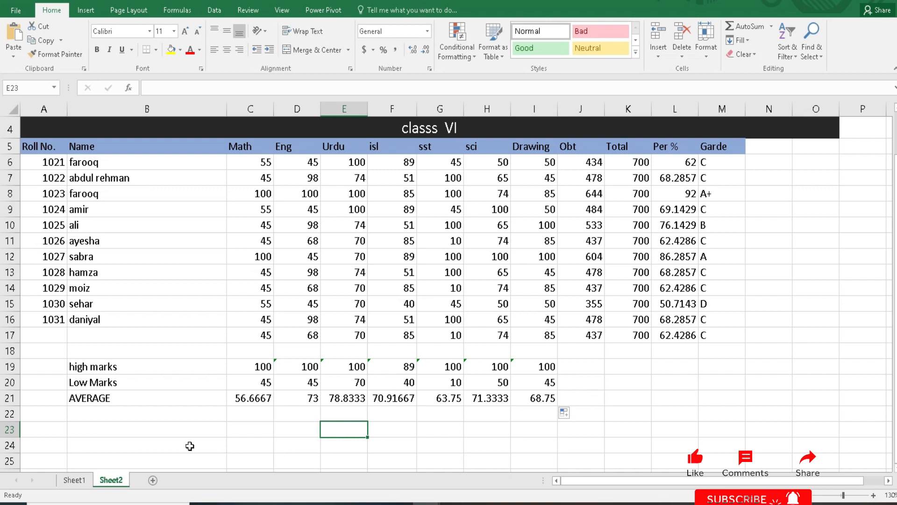
Enter the label "highest in Class marks" in B22, below the AVERAGE label.
{"action": "left_click", "coordinate": [137, 415]}
{"action": "type", "text": "HI"}
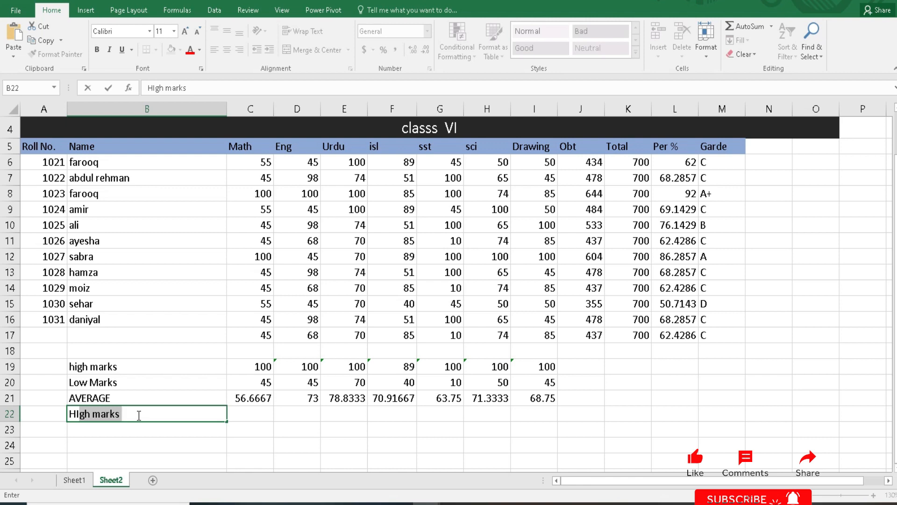
{"action": "key", "text": "Right"}
{"action": "key", "text": "Left"}
{"action": "key", "text": "Left"}
{"action": "key", "text": "Right"}
{"action": "double_click", "coordinate": [138, 415]}
{"action": "key", "text": "Left"}
{"action": "key", "text": "Left"}
{"action": "key", "text": "Left"}
{"action": "key", "text": "Left"}
{"action": "key", "text": "Left"}
{"action": "key", "text": "Left"}
{"action": "type", "text": "est"}
{"action": "key", "text": "Left"}
{"action": "key", "text": "Left"}
{"action": "key", "text": "Left"}
{"action": "key", "text": "Left"}
{"action": "key", "text": "Left"}
{"action": "key", "text": "Left"}
{"action": "key", "text": "Left"}
{"action": "type", "text": "in Ca"}
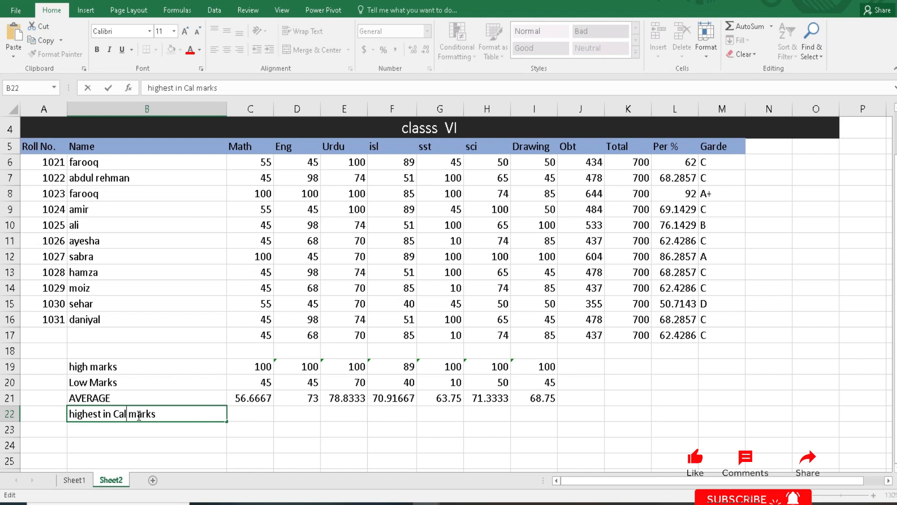
{"action": "key", "text": "BackSpace"}
{"action": "type", "text": "lass"}
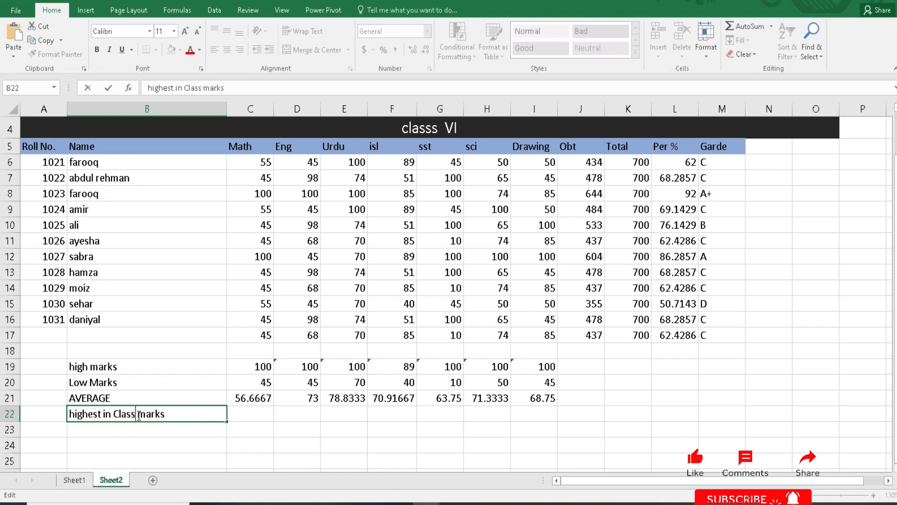
{"action": "key", "text": "Tab"}
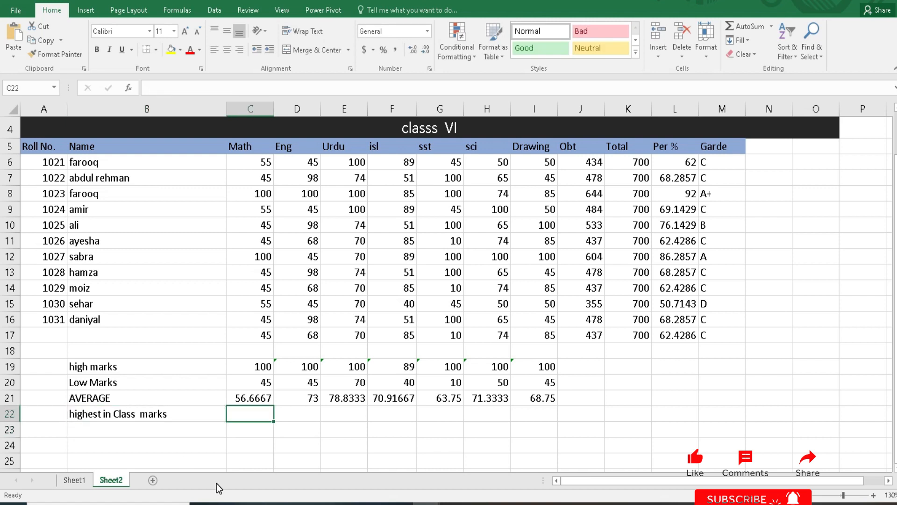
Enter =MAX(J6:J17) in C22 to get the highest obtained marks in the class.
{"action": "type", "text": "="}
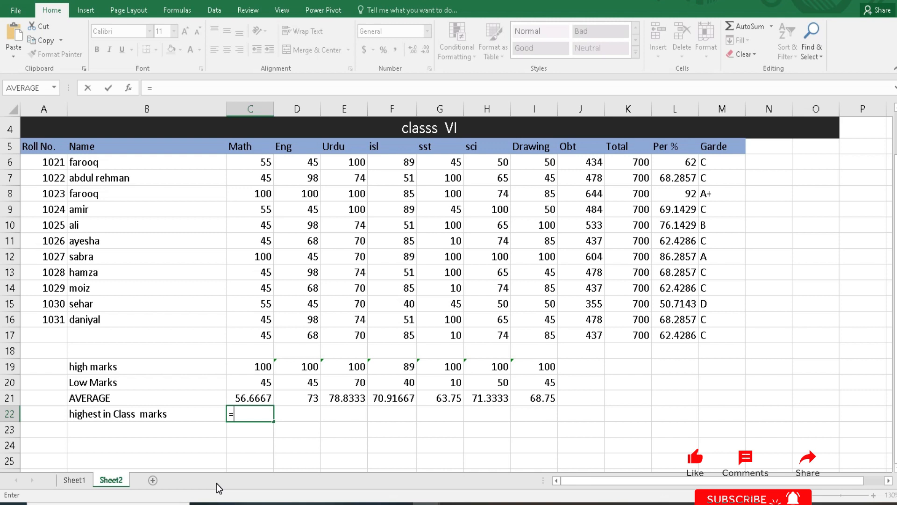
{"action": "type", "text": "max"}
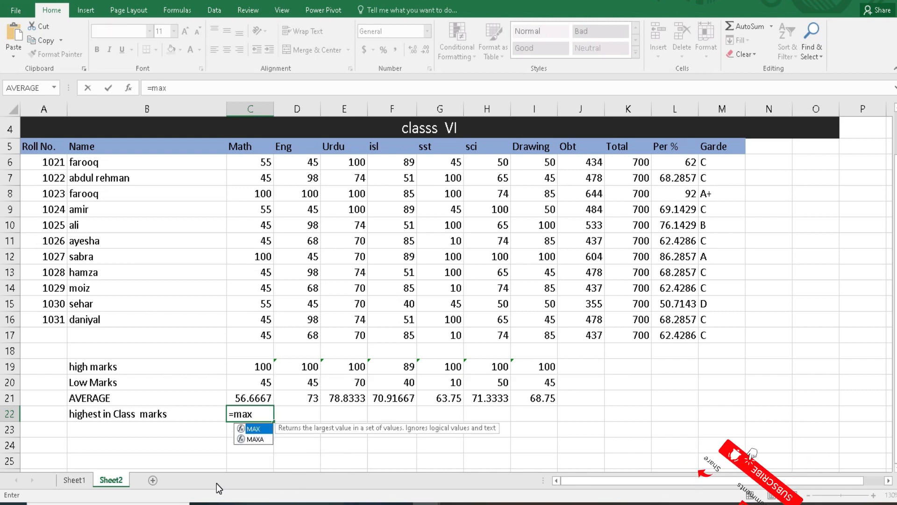
{"action": "type", "text": "("}
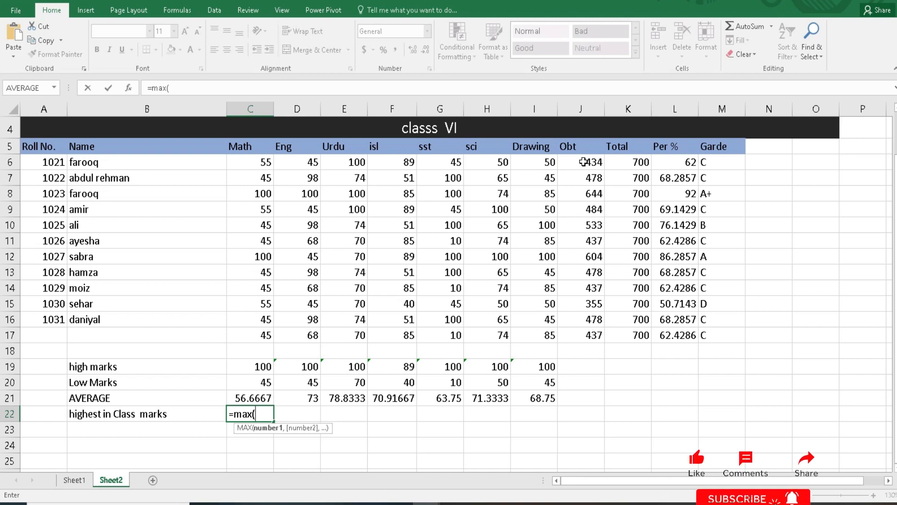
{"action": "left_click_drag", "start_coordinate": [584, 161], "coordinate": [587, 343]}
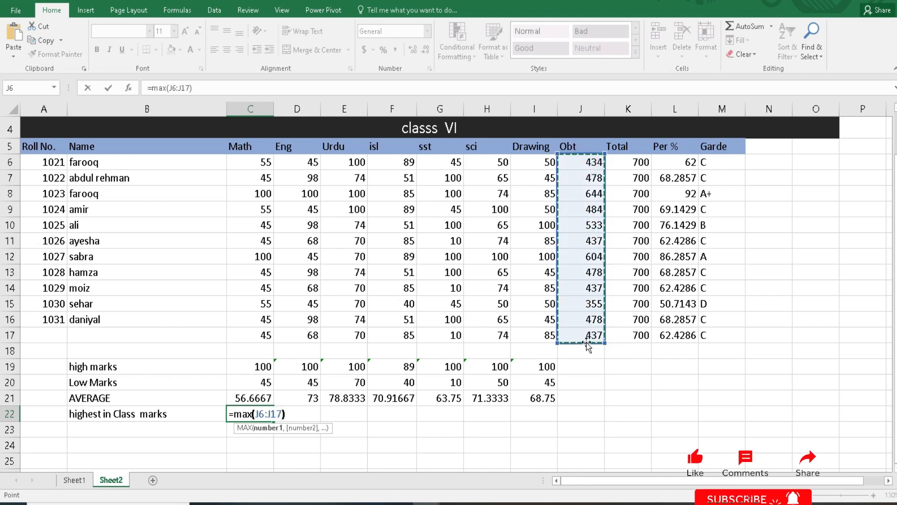
{"action": "key", "text": "Return"}
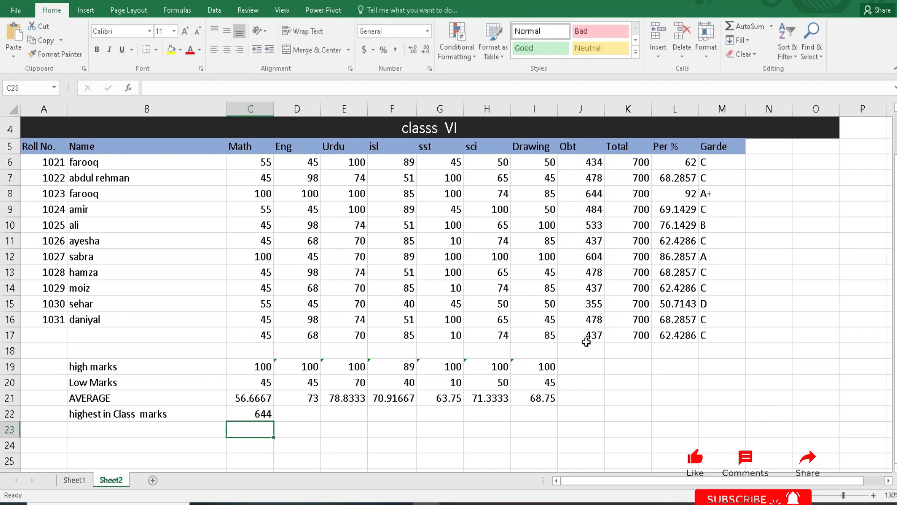
Copy the label from B22 down to B23 and change it to read "highest in Class Per %".
{"action": "key", "text": "Left"}
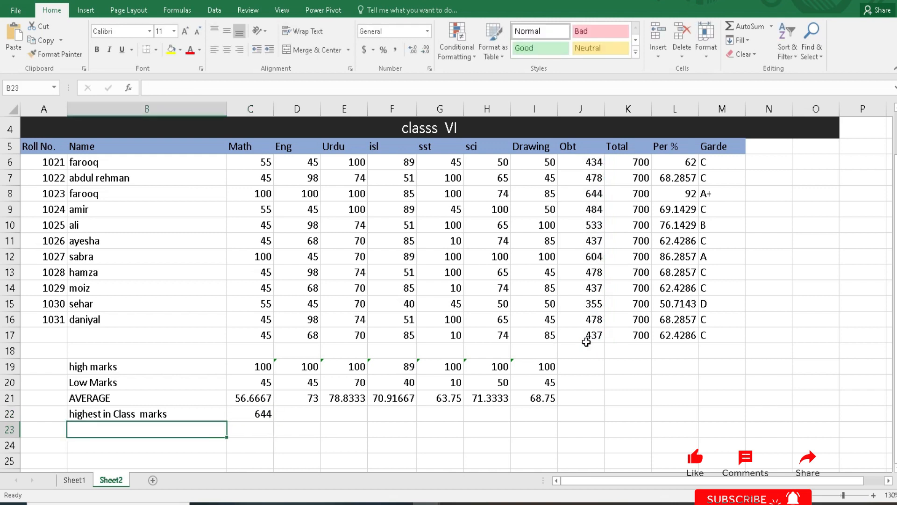
{"action": "key", "text": "ctrl+d"}
{"action": "key", "text": "F2"}
{"action": "key", "text": "Left"}
{"action": "key", "text": "Left"}
{"action": "key", "text": "Left"}
{"action": "key", "text": "Left"}
{"action": "key", "text": "Left"}
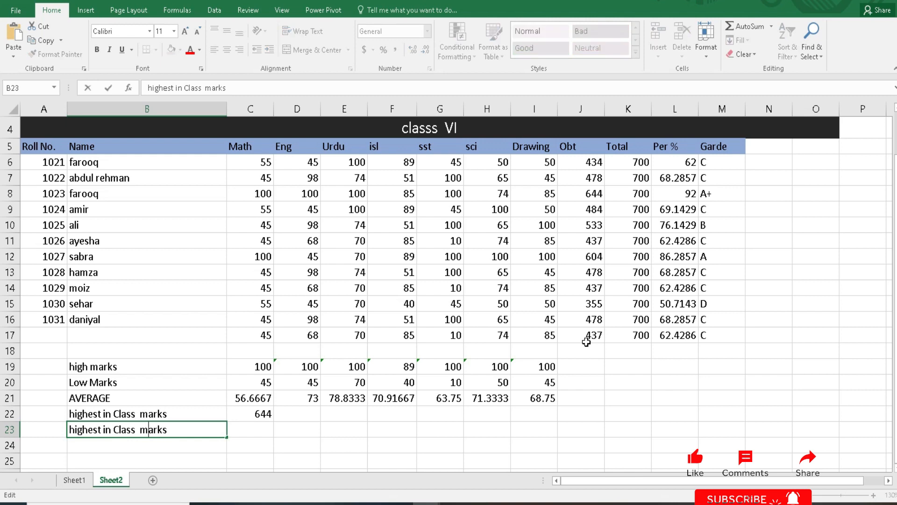
{"action": "key", "text": "shift+Right"}
{"action": "key", "text": "shift+Right"}
{"action": "key", "text": "shift+Right"}
{"action": "key", "text": "shift+Right"}
{"action": "key", "text": "shift+Right"}
{"action": "type", "text": "Per"}
{"action": "type", "text": " n"}
{"action": "key", "text": "BackSpace"}
{"action": "type", "text": "%"}
{"action": "key", "text": "Return"}
Enter =MAX(L6:L17) in C23 to get the highest percentage in the class.
{"action": "key", "text": "Up"}
{"action": "key", "text": "Right"}
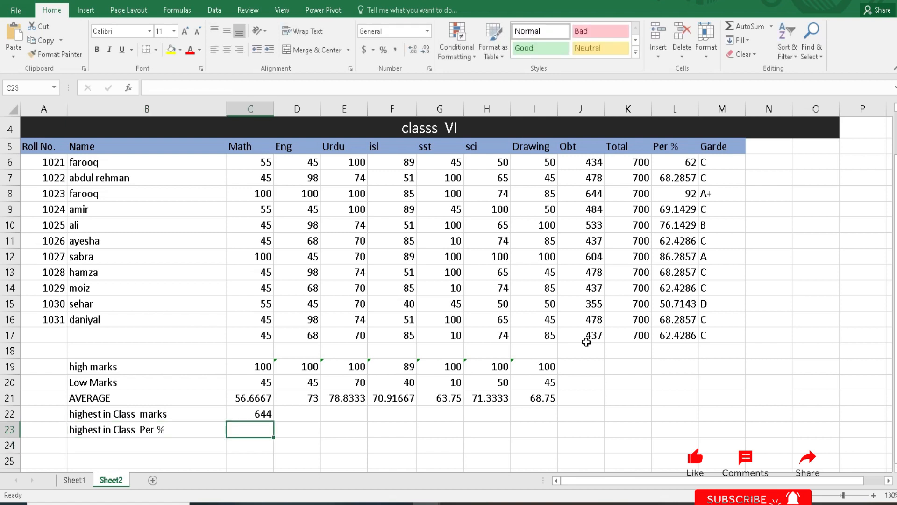
{"action": "type", "text": "="}
{"action": "key", "text": "BackSpace"}
{"action": "type", "text": "=ma"}
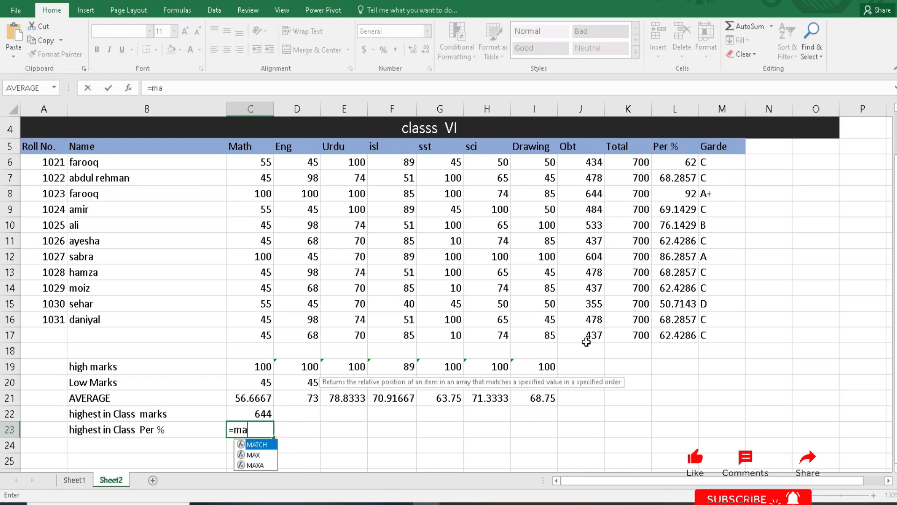
{"action": "type", "text": "x("}
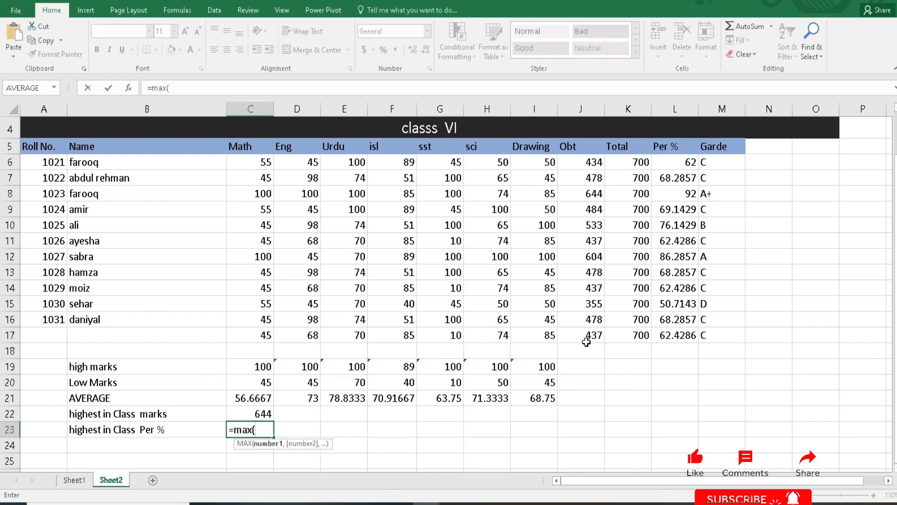
{"action": "left_click_drag", "start_coordinate": [670, 162], "coordinate": [669, 333]}
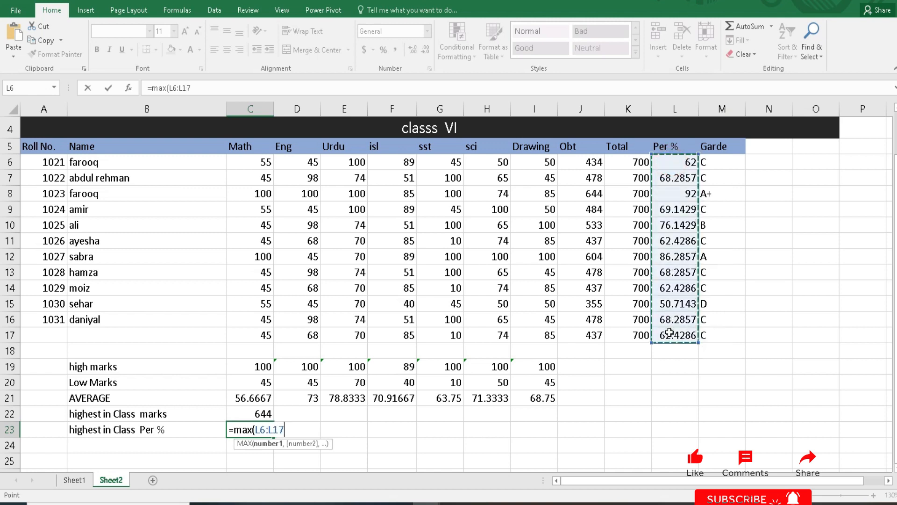
{"action": "type", "text": ")"}
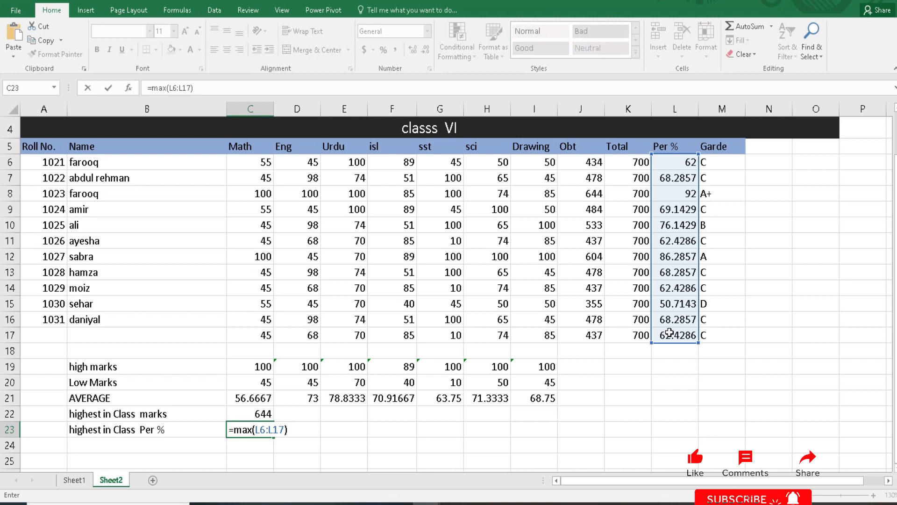
{"action": "key", "text": "Return"}
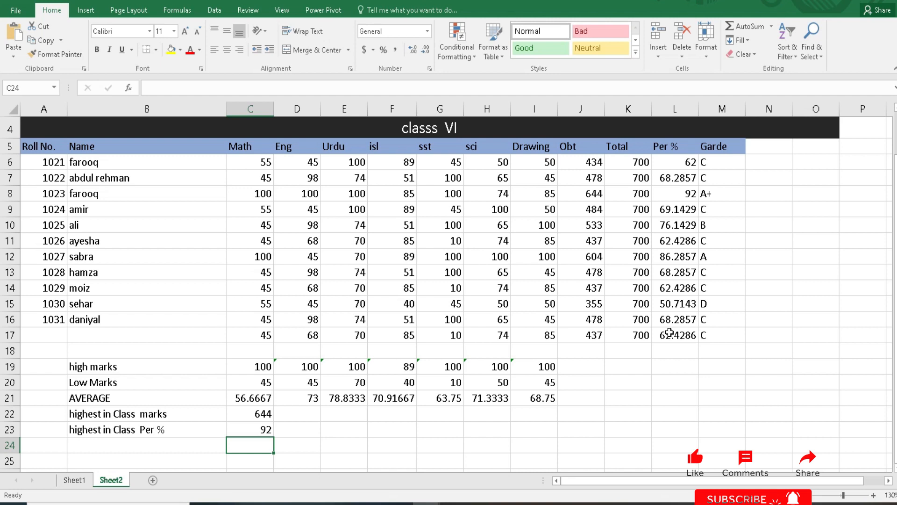
Examine the ranges used by the MAX formulas in C22 and C23.
{"action": "key", "text": "Up"}
{"action": "key", "text": "Up"}
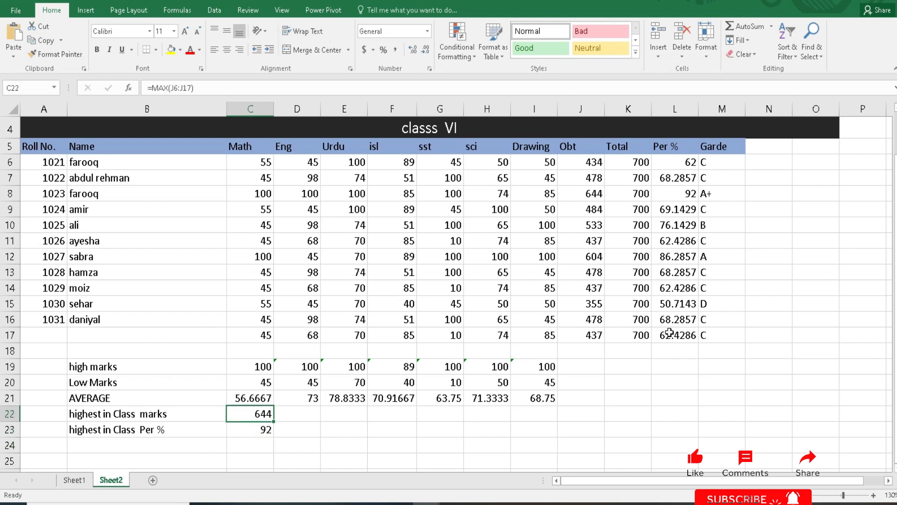
{"action": "key", "text": "Down"}
{"action": "key", "text": "Up"}
{"action": "key", "text": "F2"}
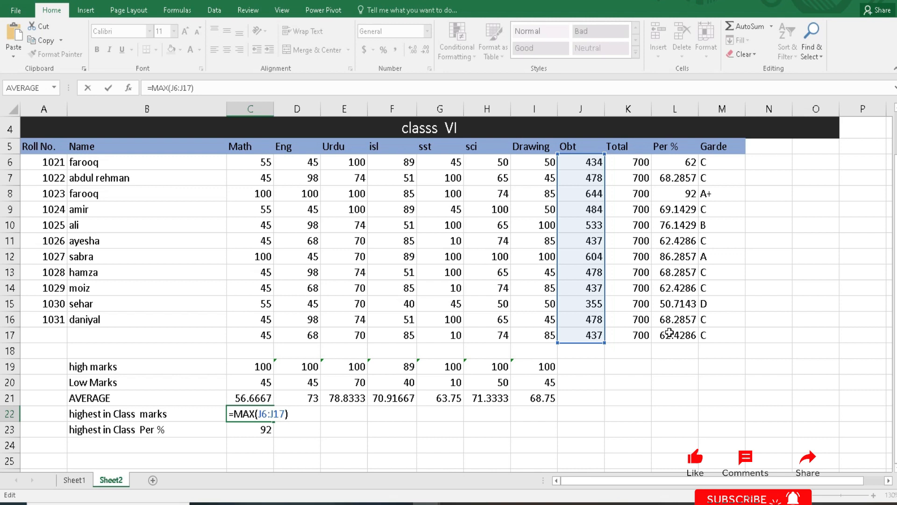
{"action": "key", "text": "Return"}
{"action": "key", "text": "F2"}
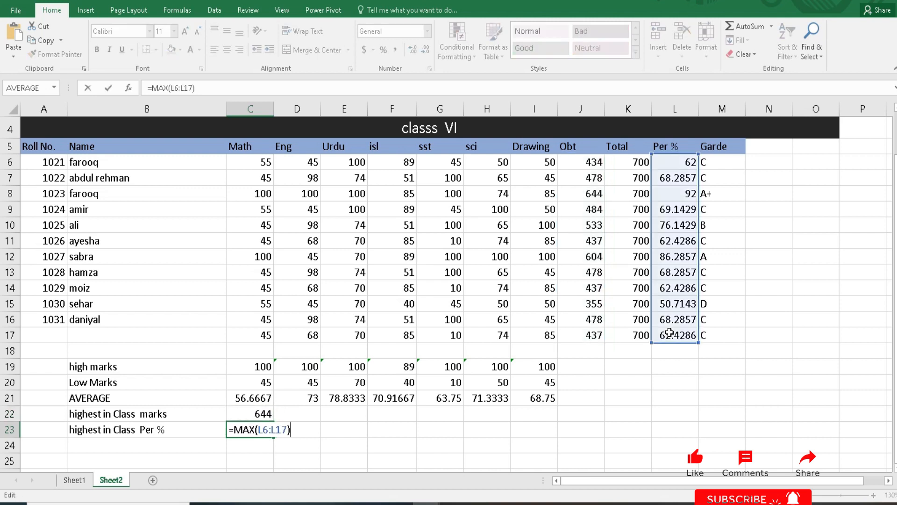
{"action": "key", "text": "Escape"}
Try to find the highest grade in the class by entering =MAX(M6:M17) in C24.
{"action": "key", "text": "Right"}
{"action": "key", "text": "Left"}
{"action": "key", "text": "Left"}
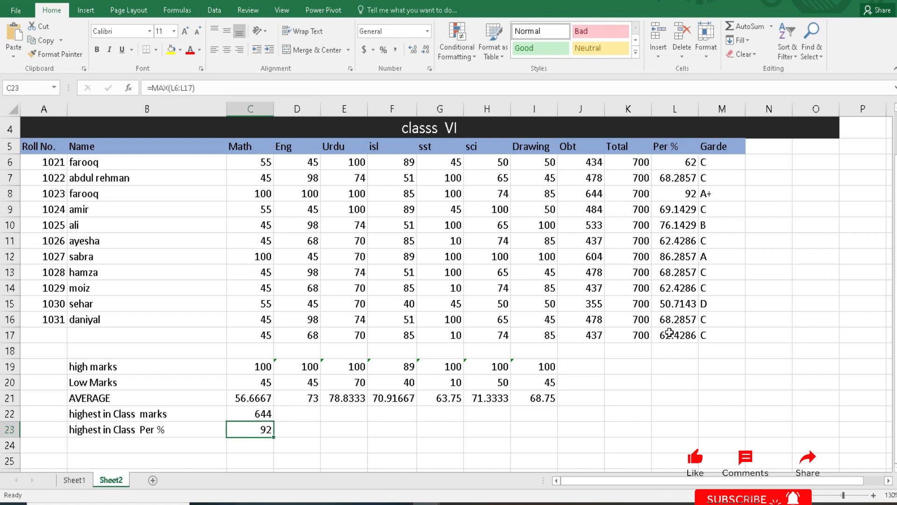
{"action": "key", "text": "Down"}
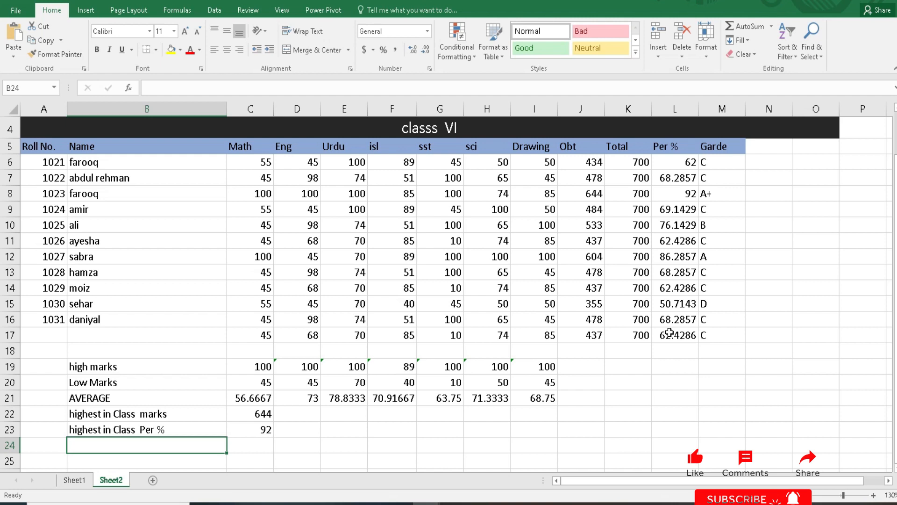
{"action": "key", "text": "Right"}
{"action": "type", "text": "="}
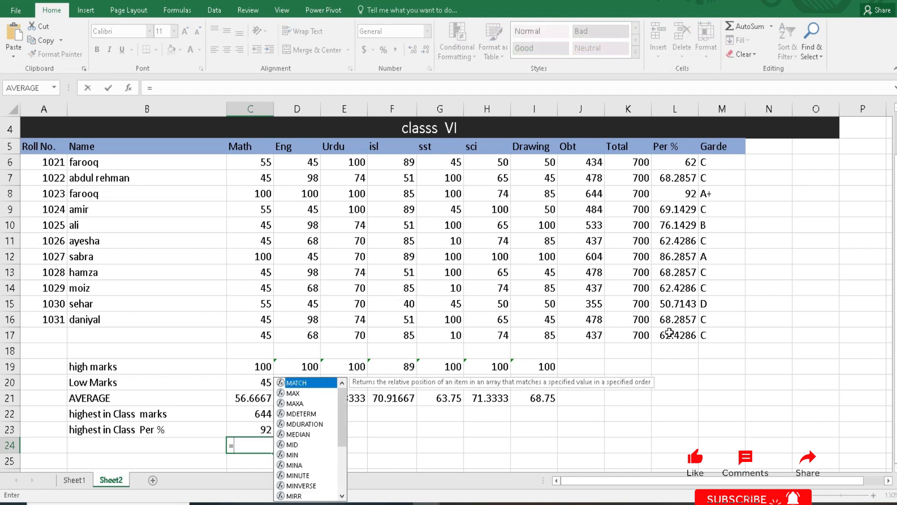
{"action": "type", "text": "max("}
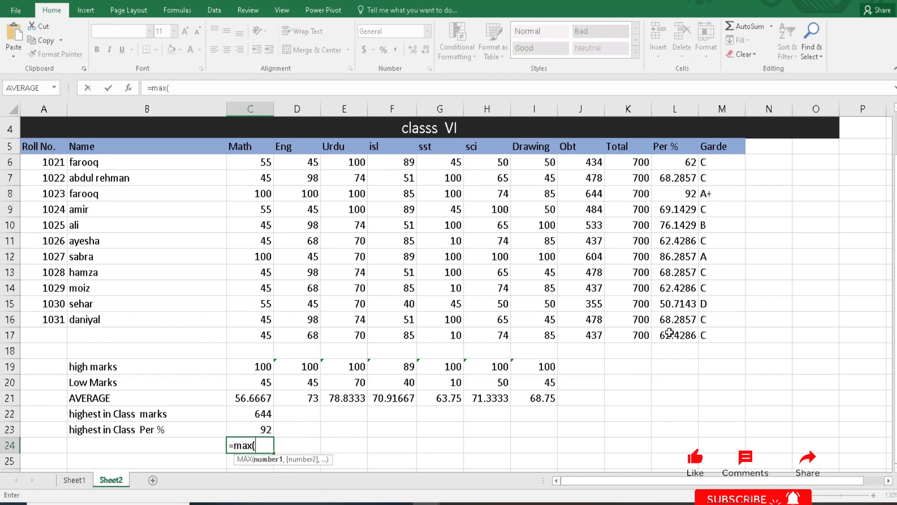
{"action": "left_click_drag", "start_coordinate": [722, 161], "coordinate": [719, 338]}
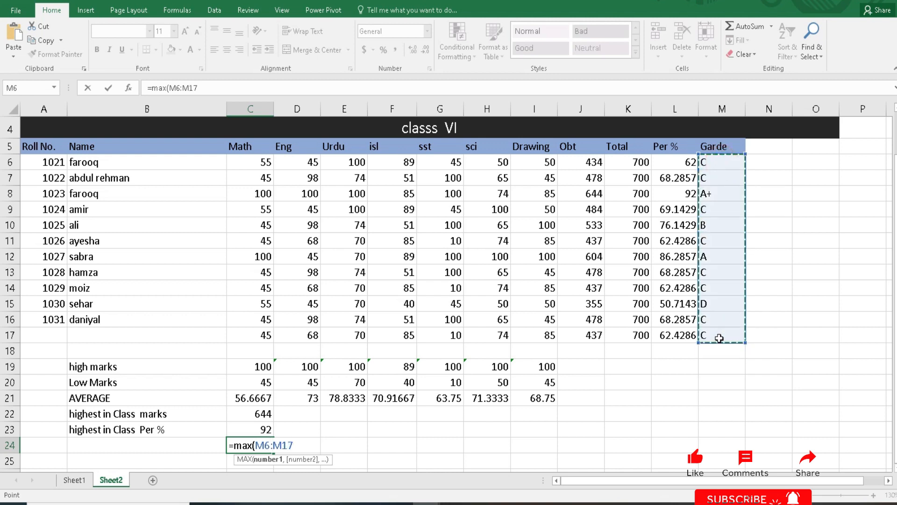
{"action": "key", "text": "Return"}
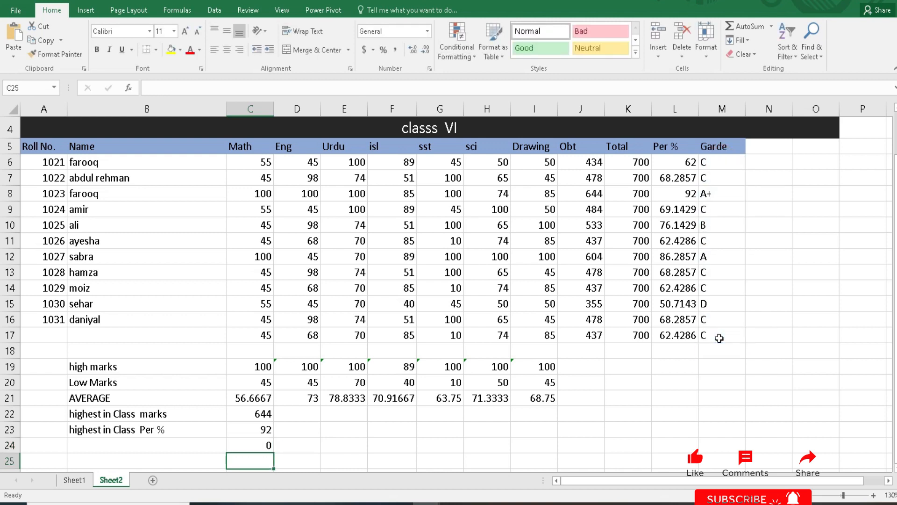
Review the grade formula in C24, and replace it with a question mark.
{"action": "key", "text": "Up"}
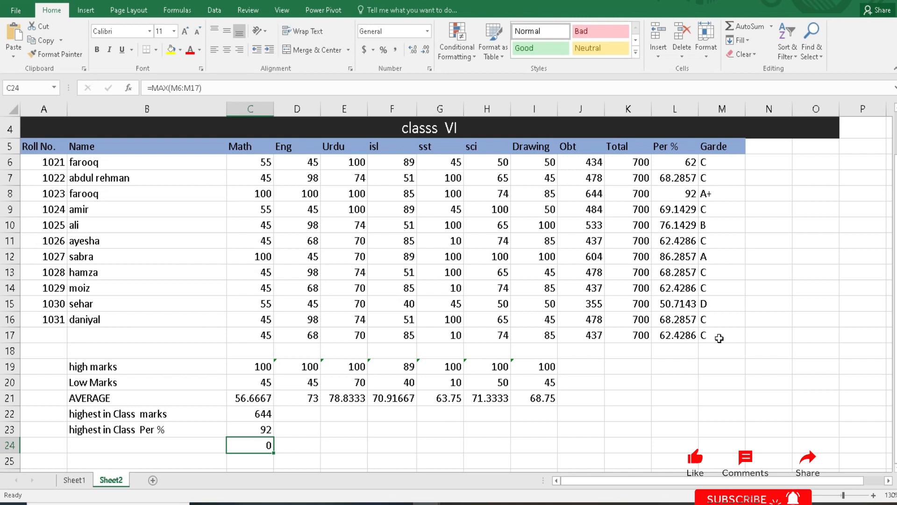
{"action": "key", "text": "F2"}
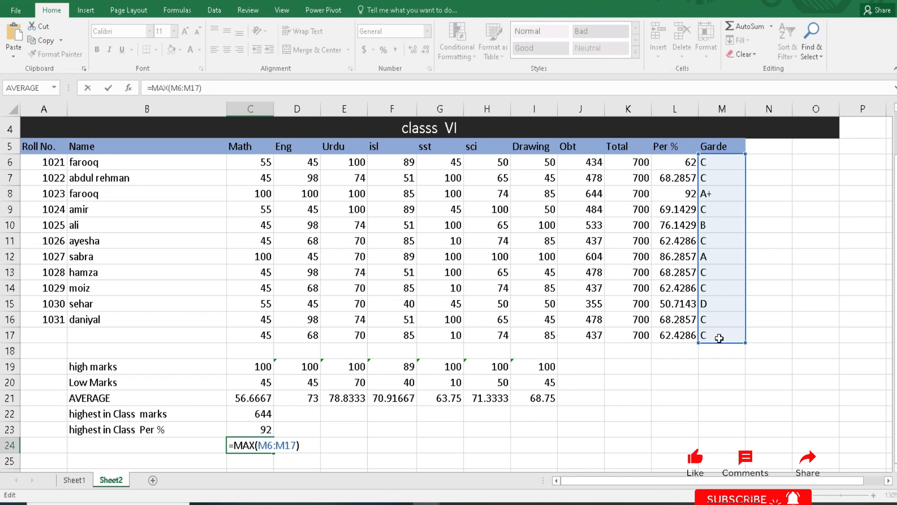
{"action": "key", "text": "ctrl+Return"}
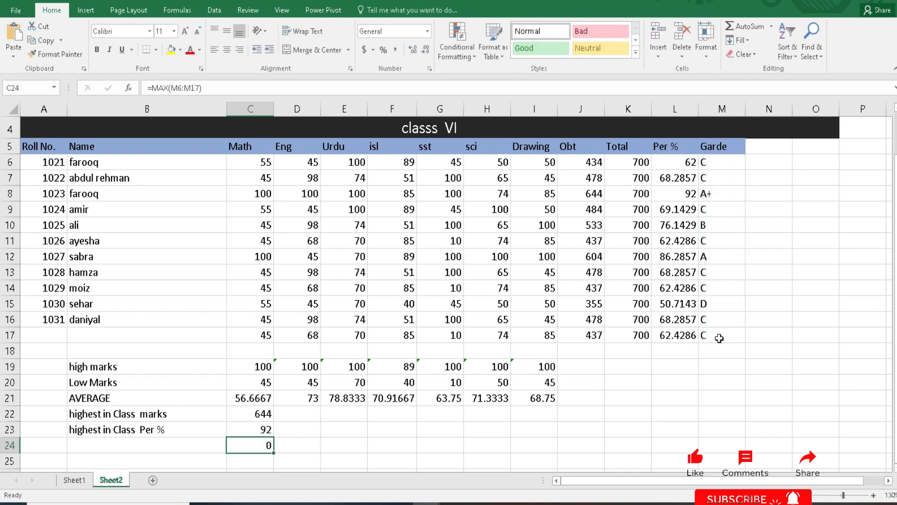
{"action": "key", "text": "Delete"}
{"action": "type", "text": "?"}
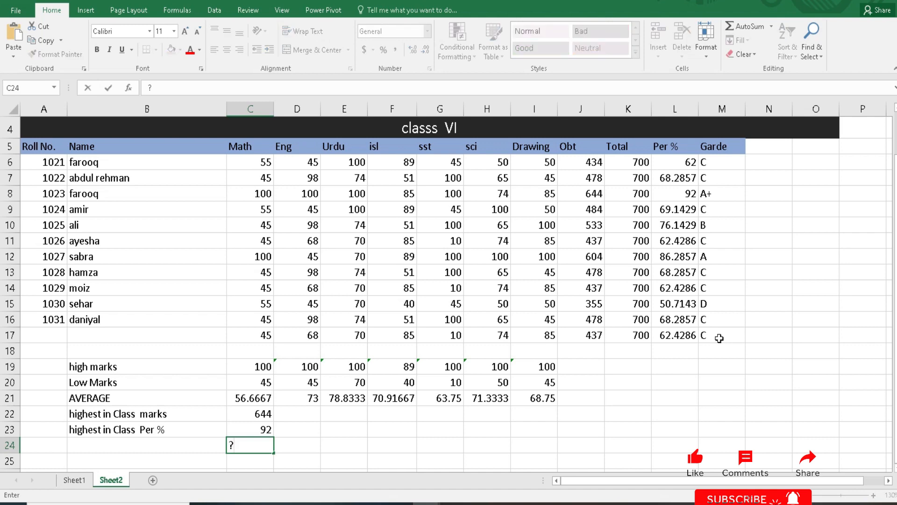